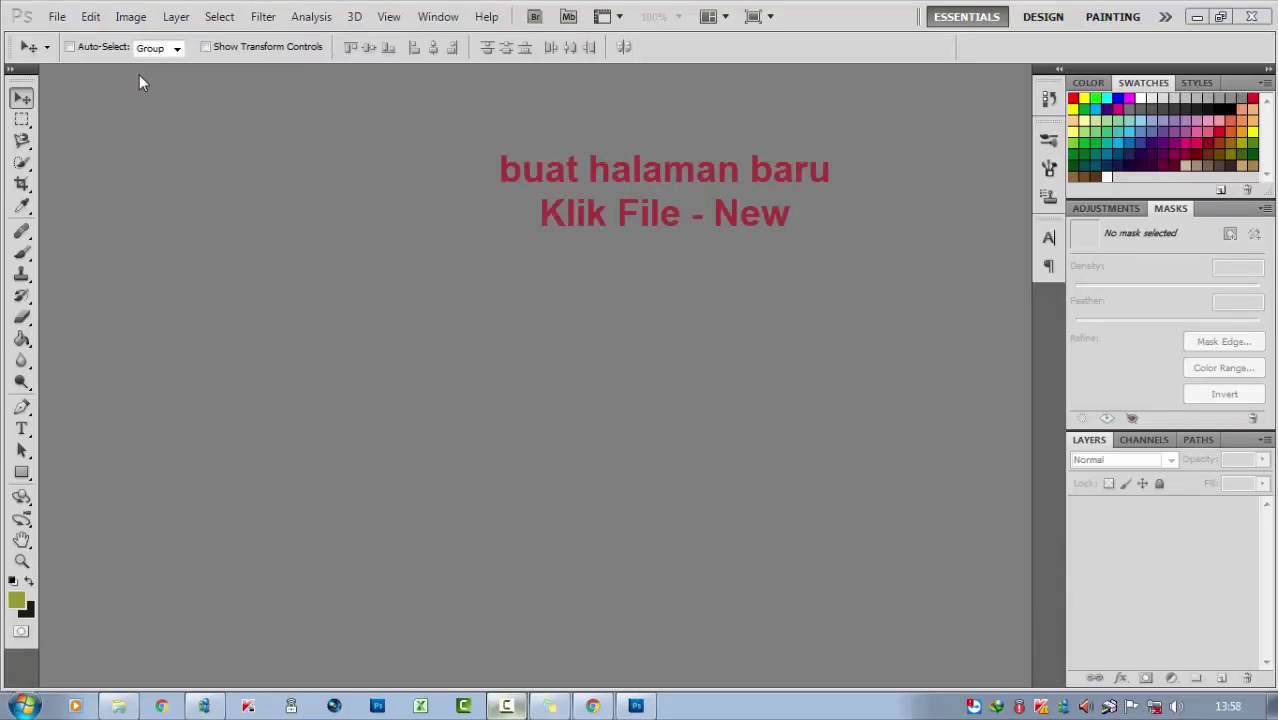
Step: Open the File menu on the empty Photoshop workspace
left_click(57, 17)
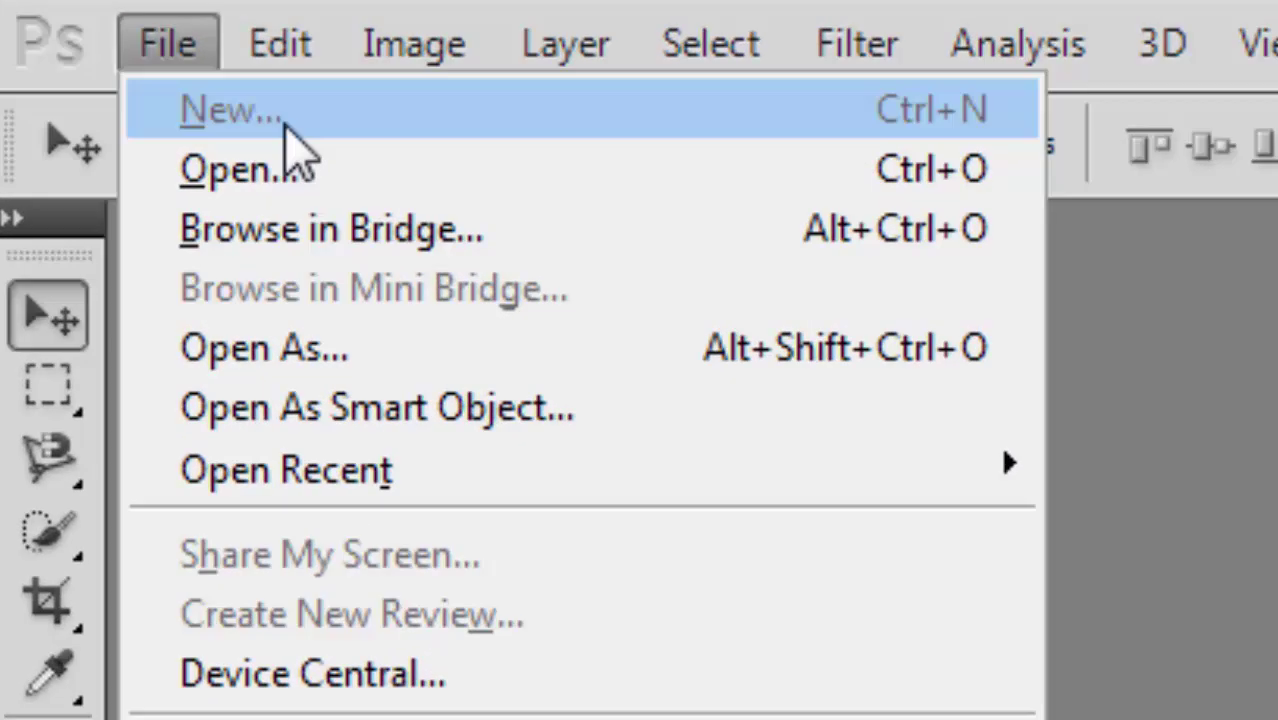
Step: Create a white 1280×720 px, 300 ppi RGB document named 'mosaic'
left_click(286, 126)
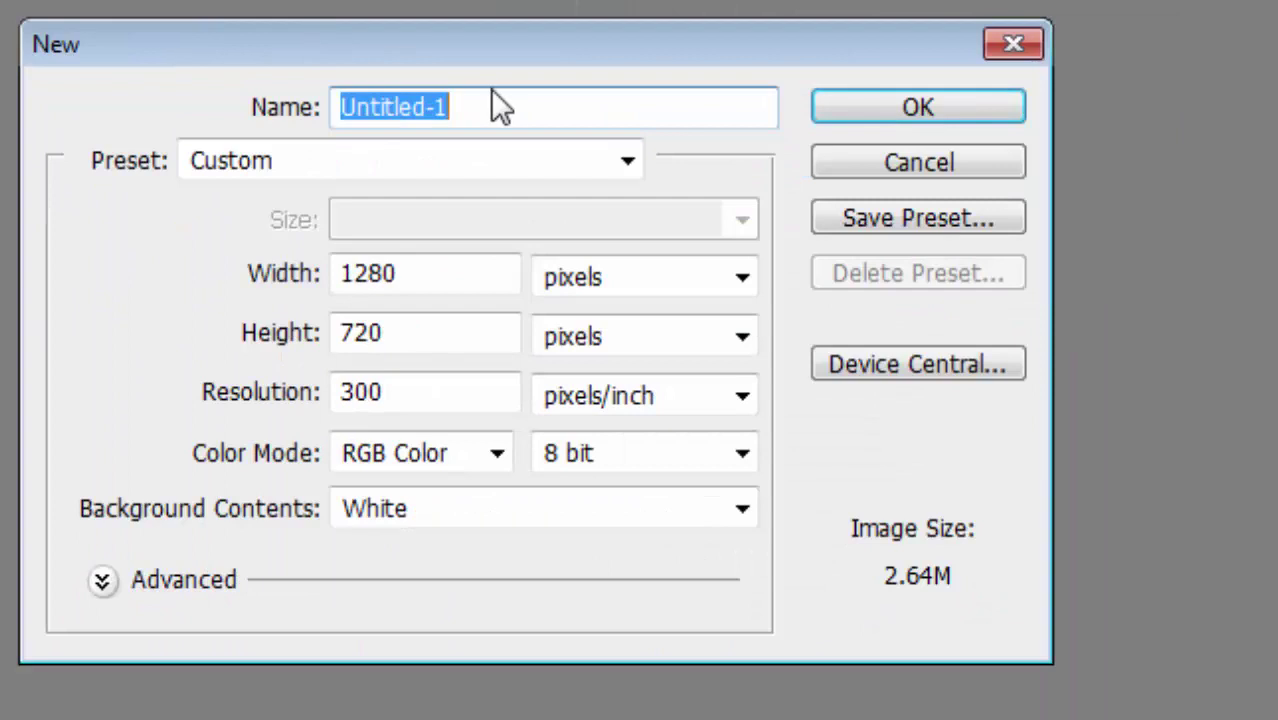
type("mosaik")
key("BackSpace")
type("c")
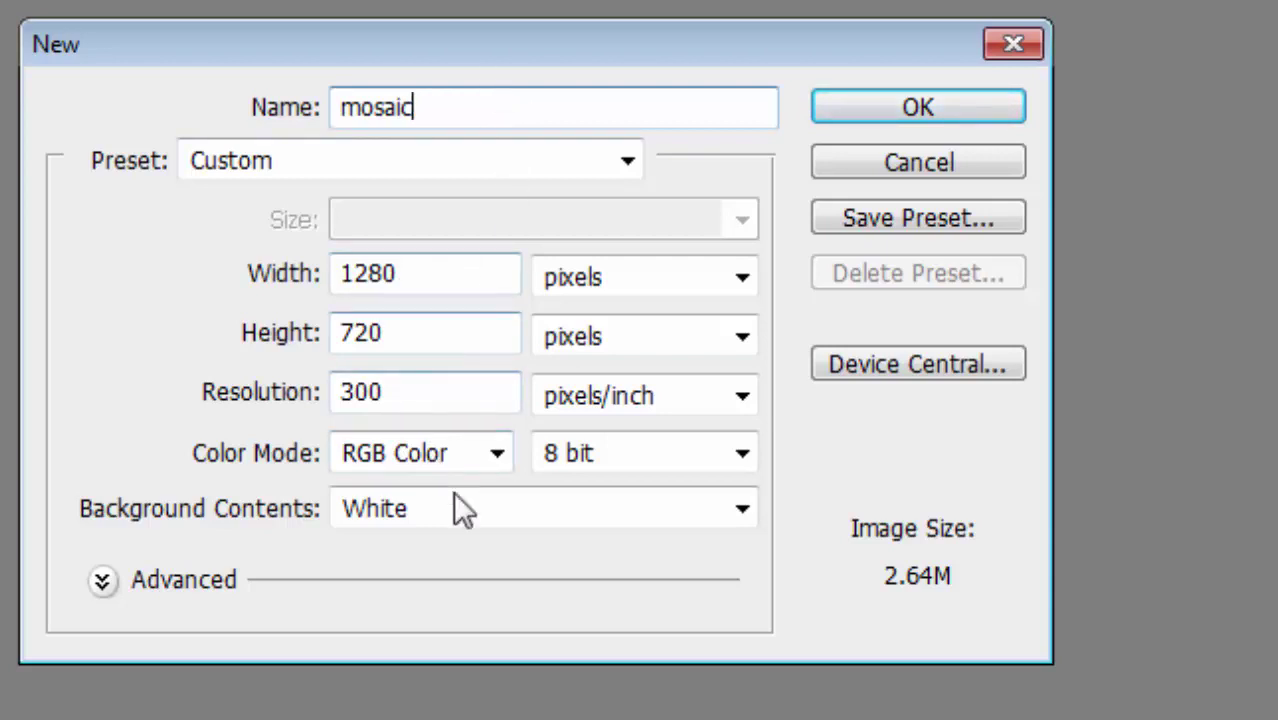
left_click(896, 108)
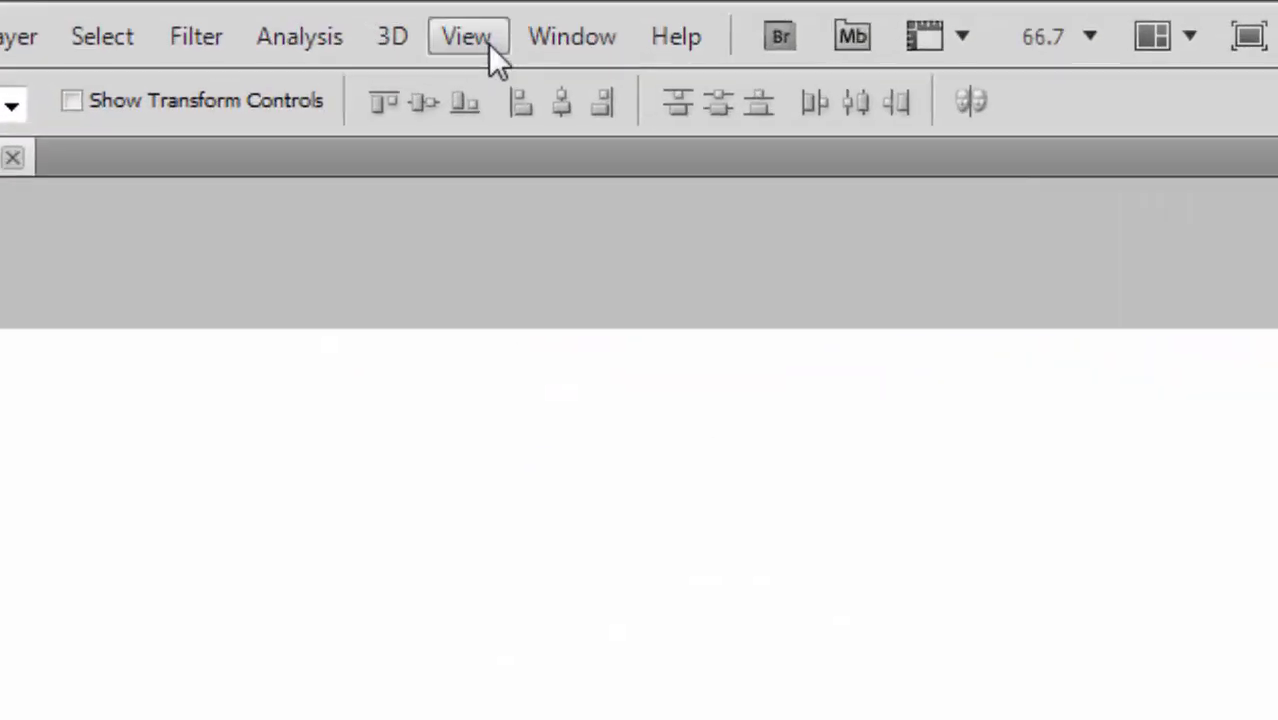
Step: Add a vertical guide at 25% across the canvas
left_click(388, 16)
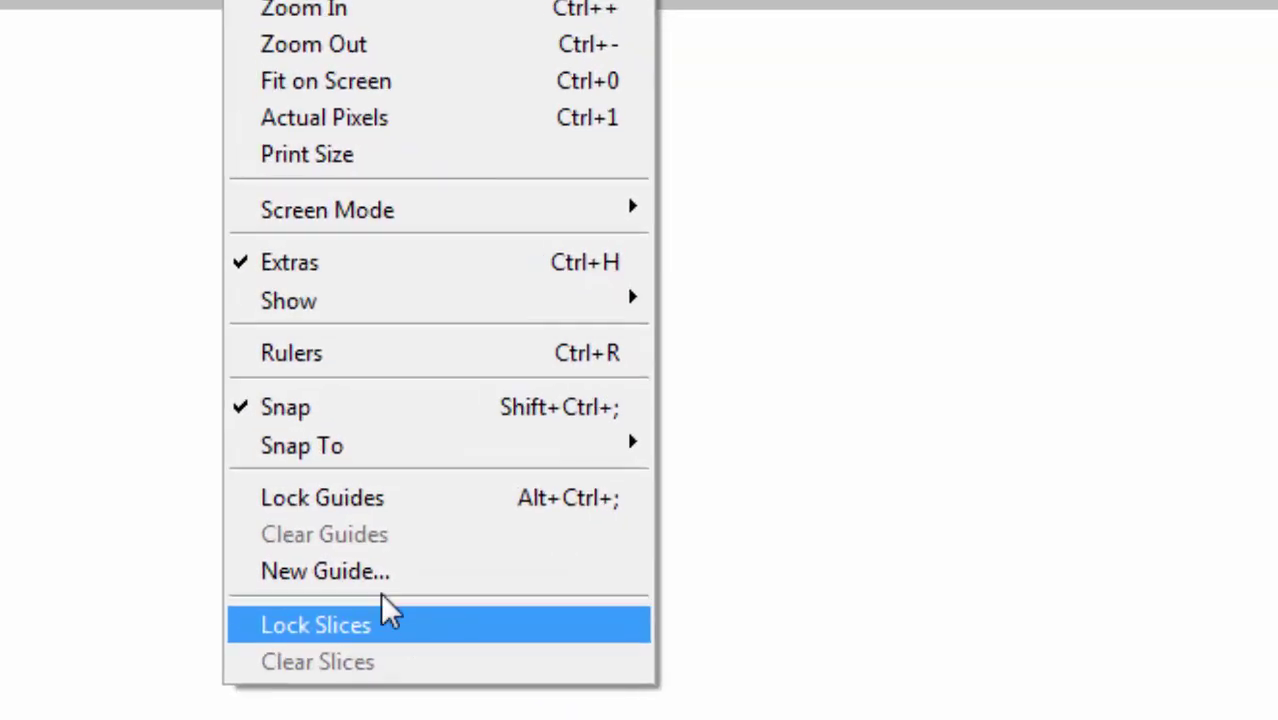
left_click(577, 610)
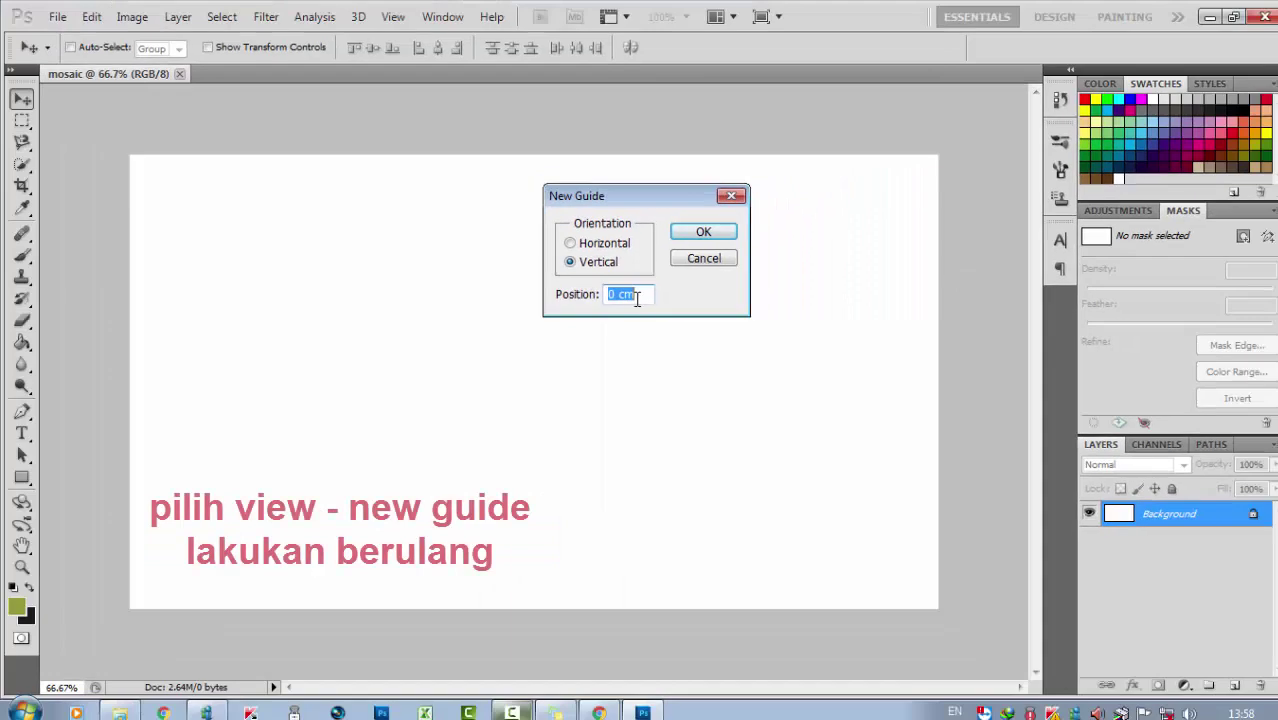
type("5")
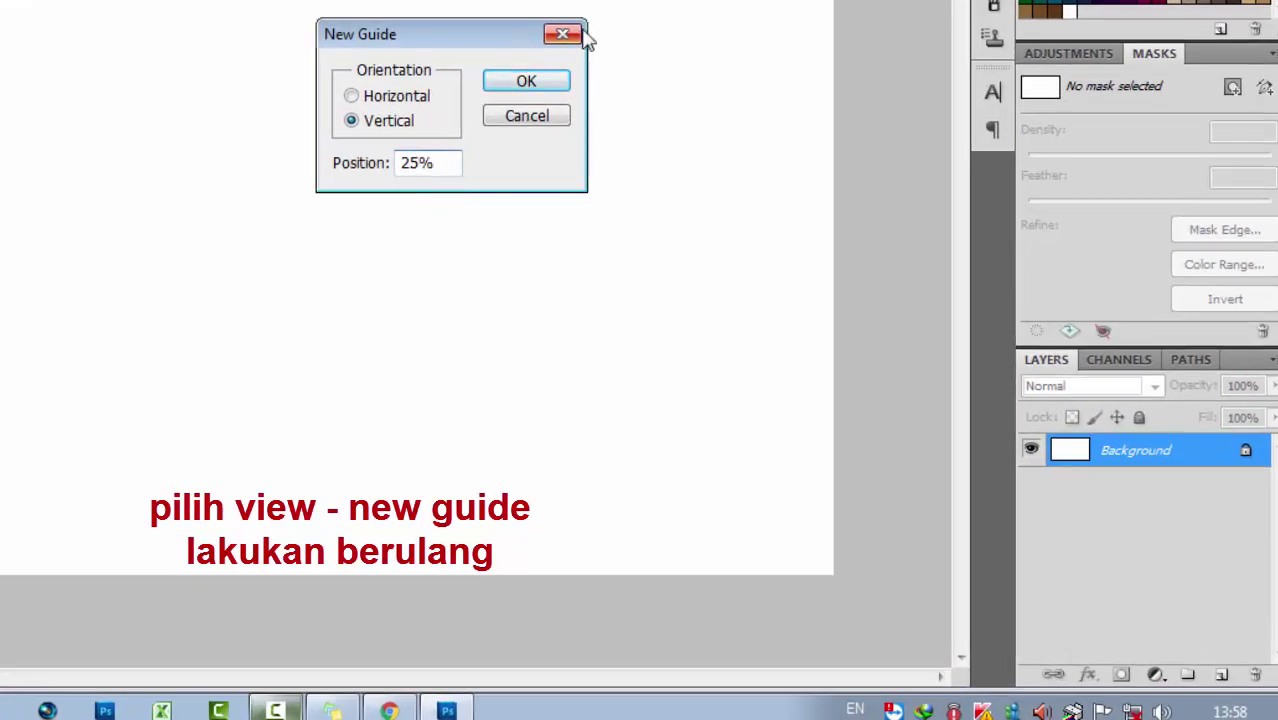
left_click(526, 80)
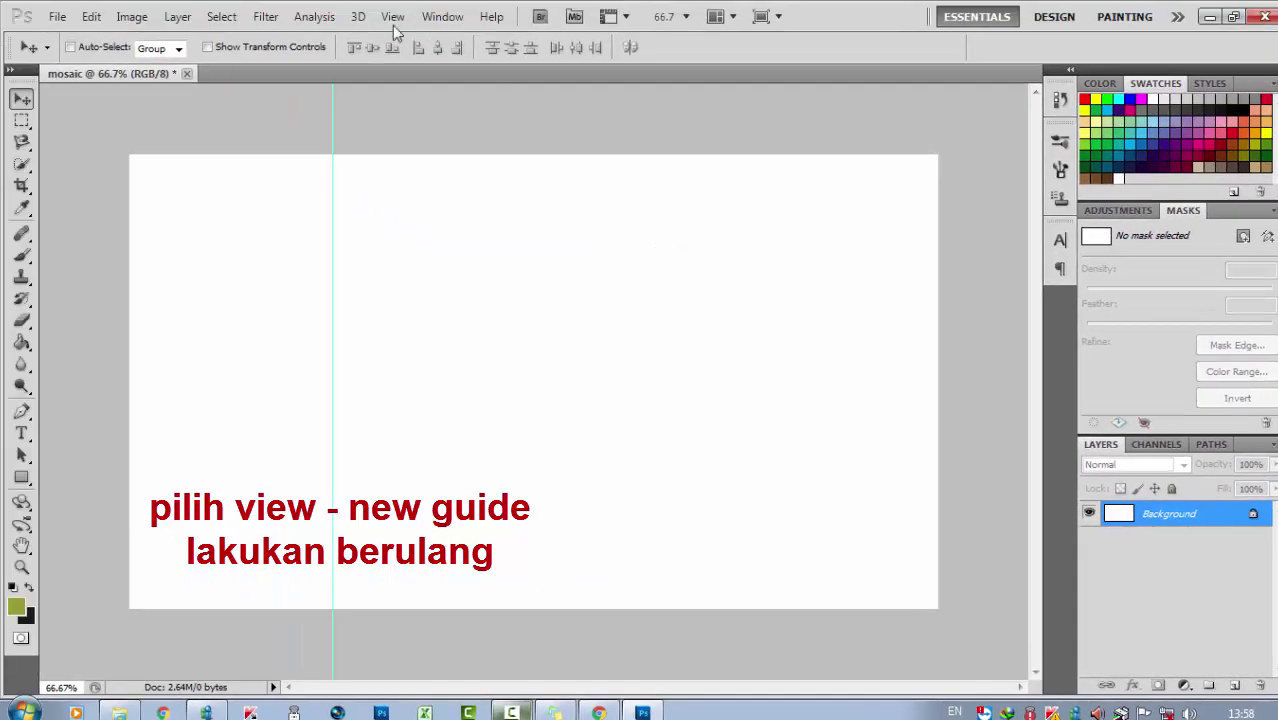
Step: Add a horizontal guide at 25%, clearing the invalid-entry warning first
left_click(391, 18)
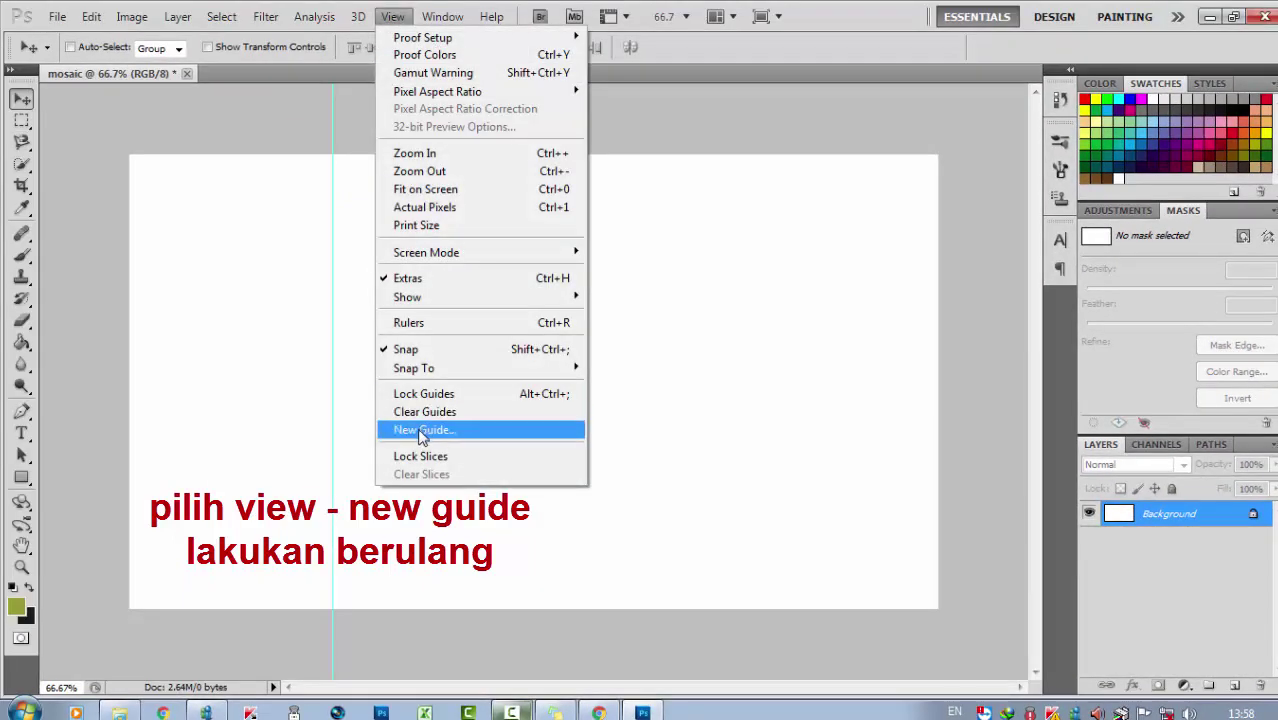
left_click(421, 431)
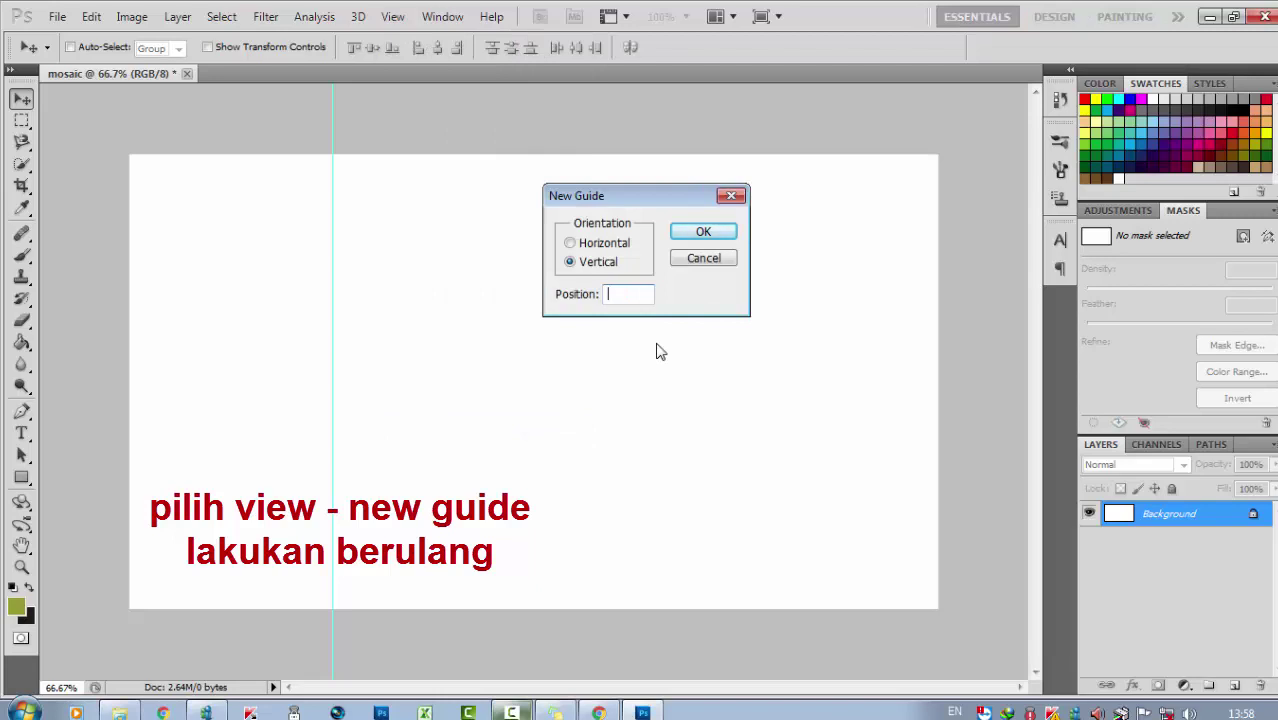
type("258")
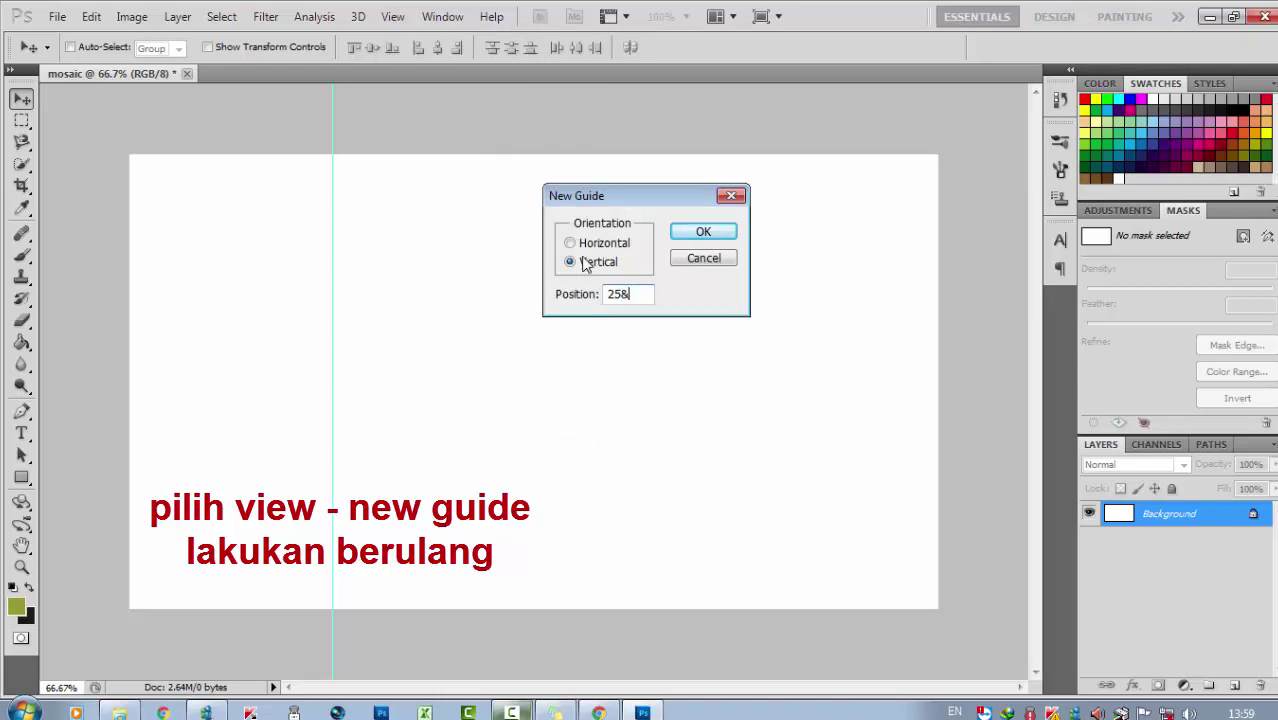
key("Return")
left_click(657, 289)
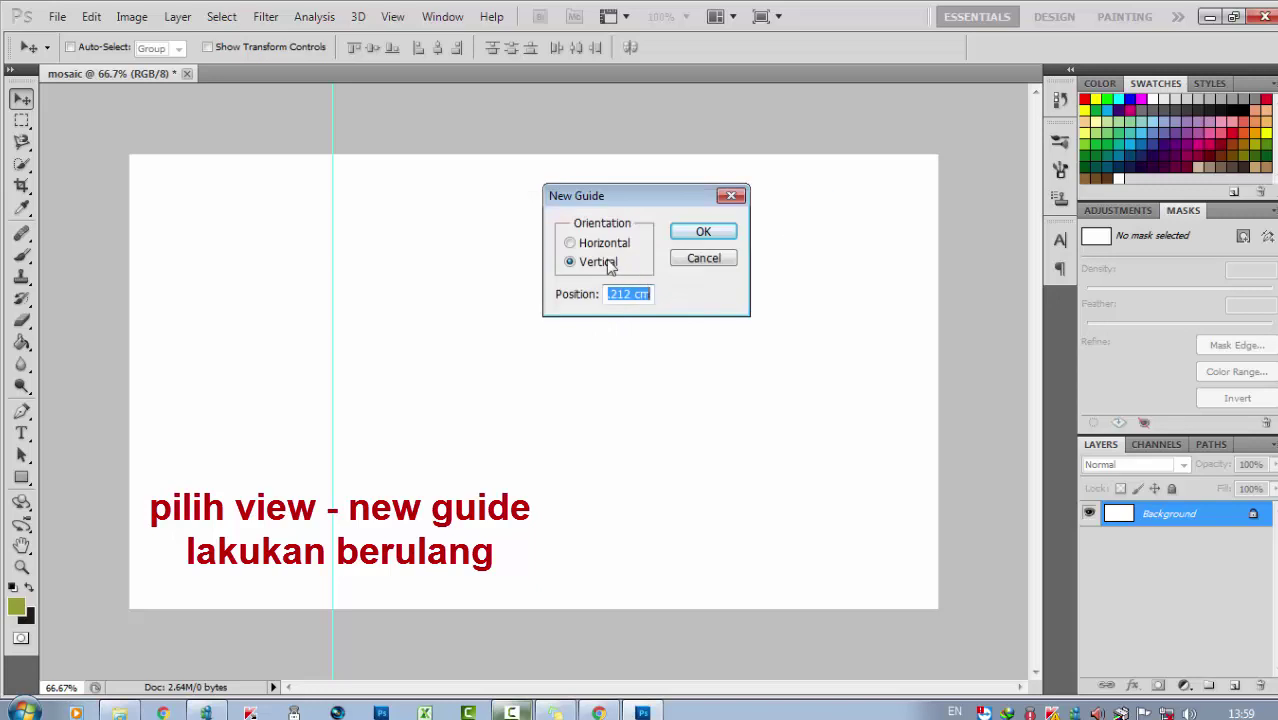
left_click(570, 244)
left_click_drag(649, 295, 592, 294)
type("2")
type("%")
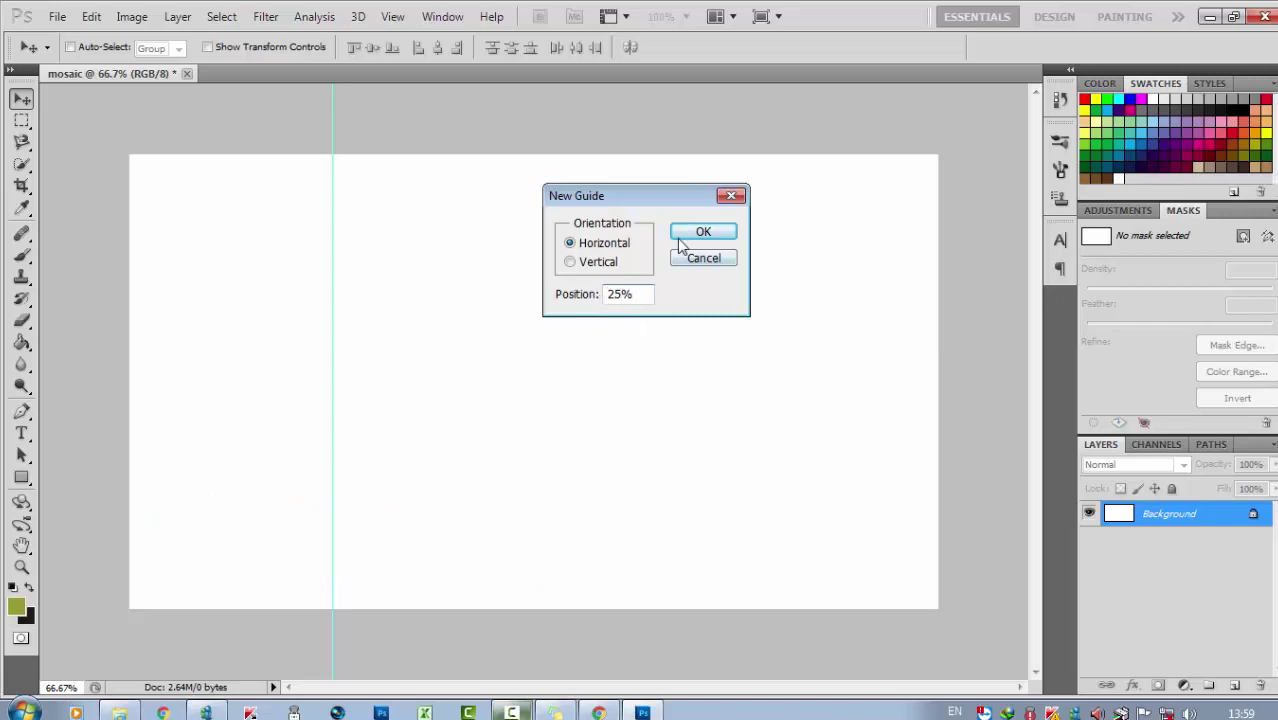
left_click(679, 236)
Step: Add vertical and horizontal guides at 50%
left_click(392, 16)
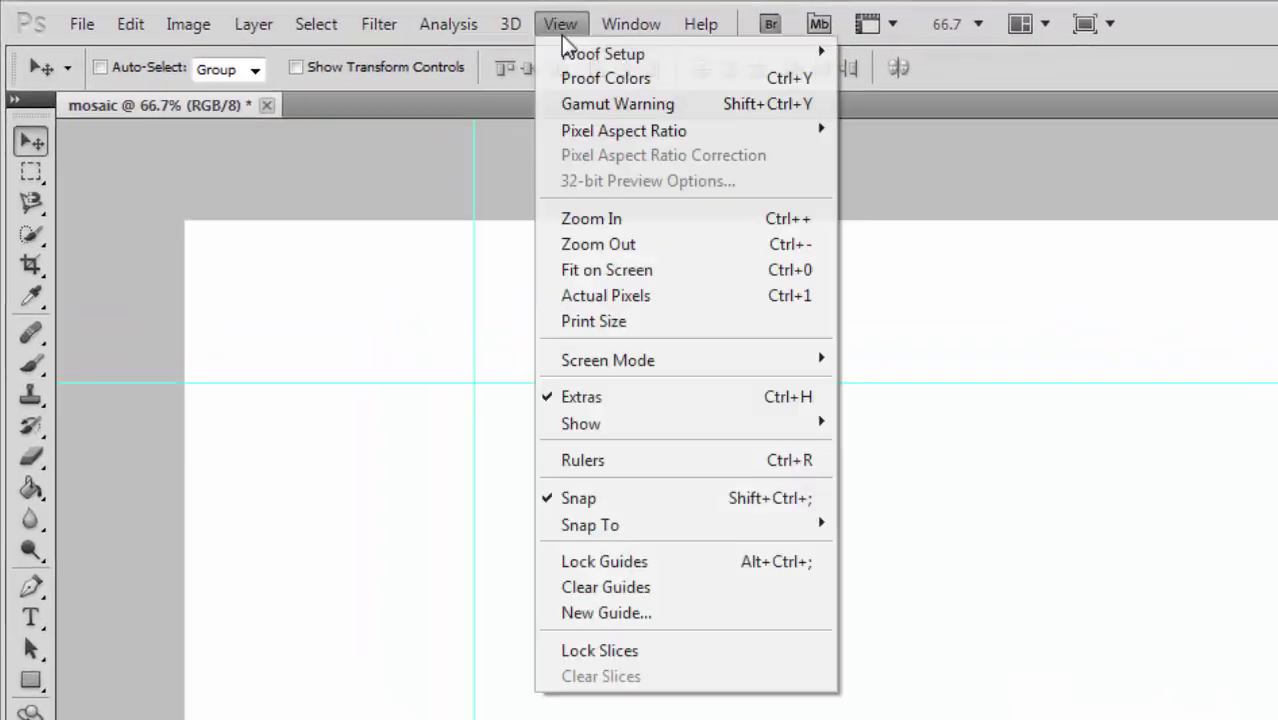
left_click(590, 614)
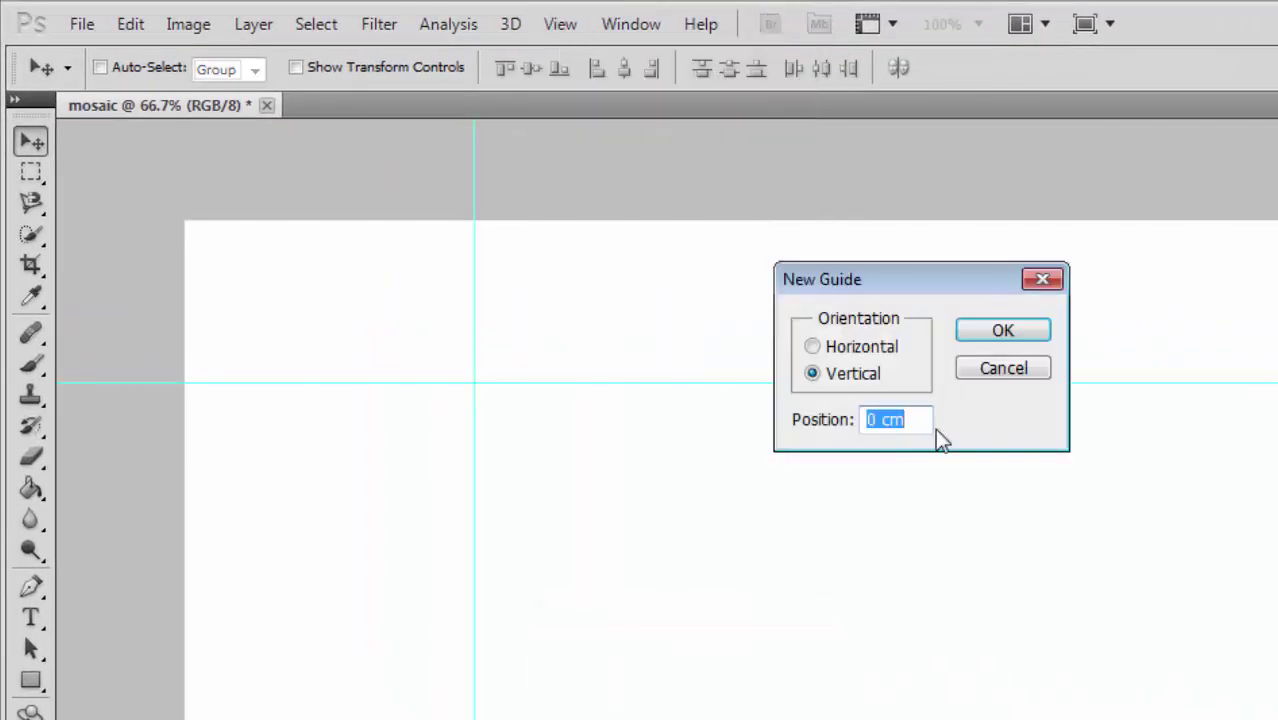
type("50%")
left_click(1003, 332)
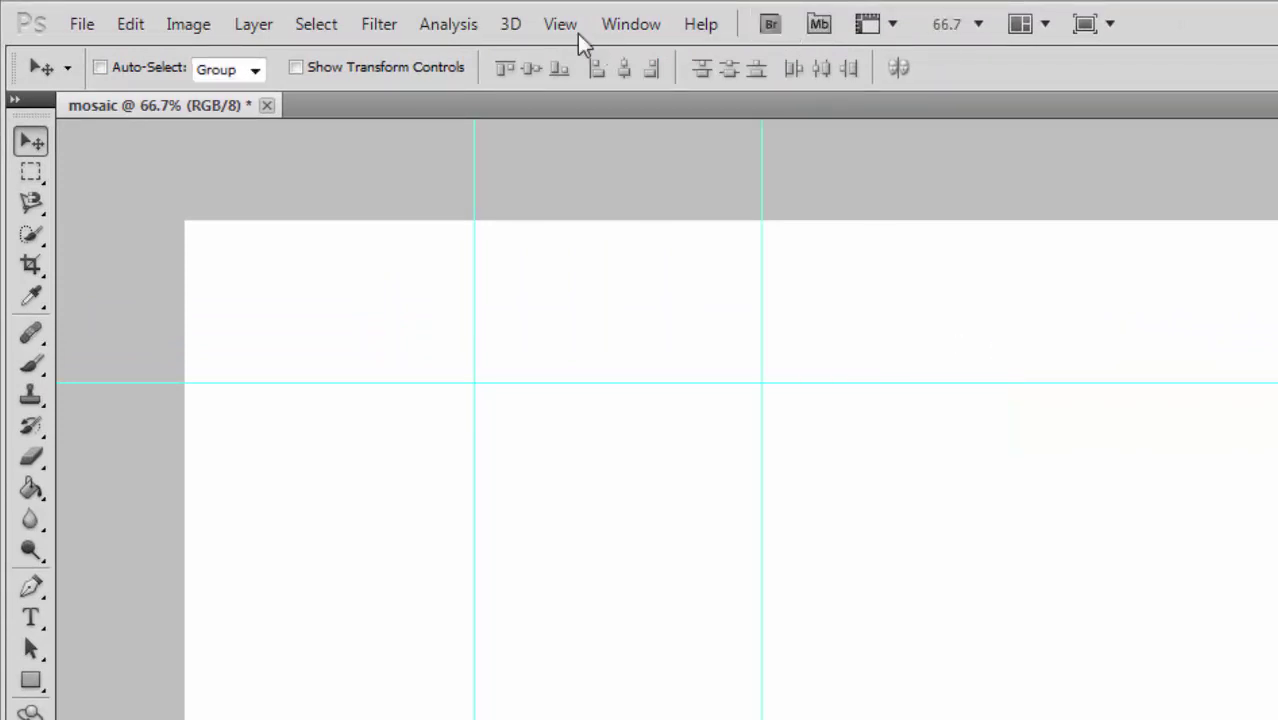
left_click(562, 25)
left_click(650, 614)
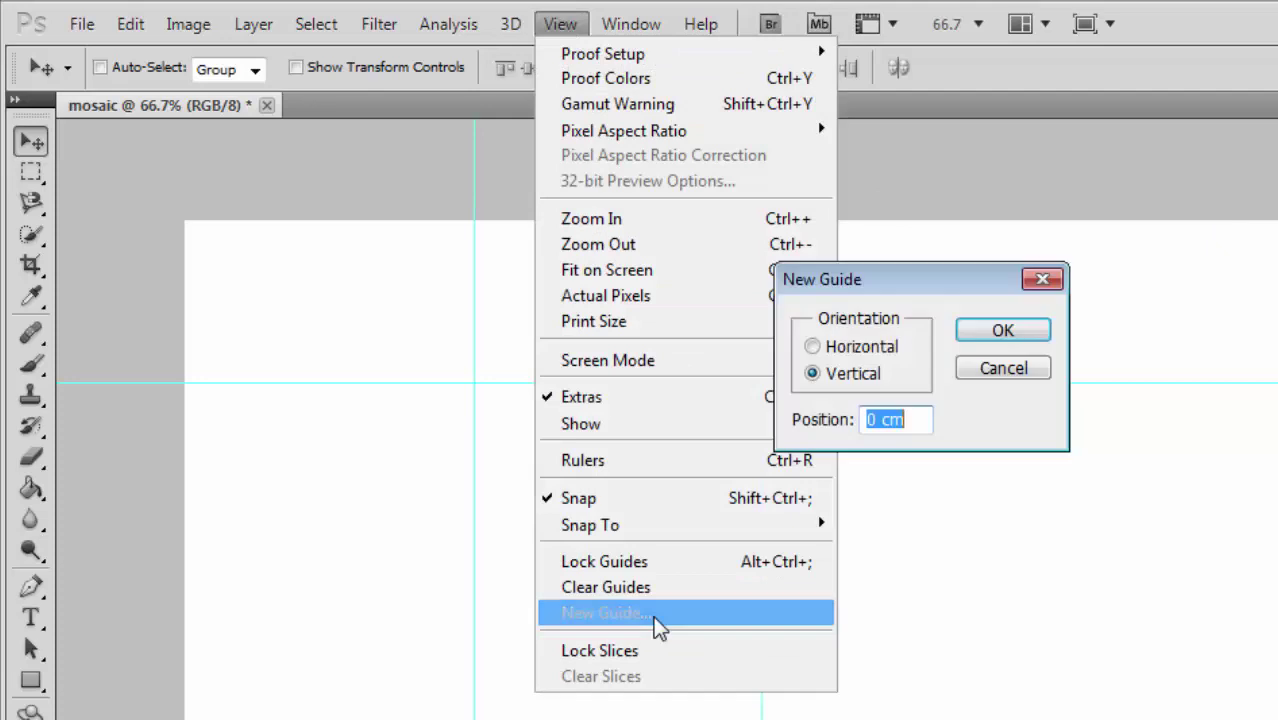
left_click(856, 346)
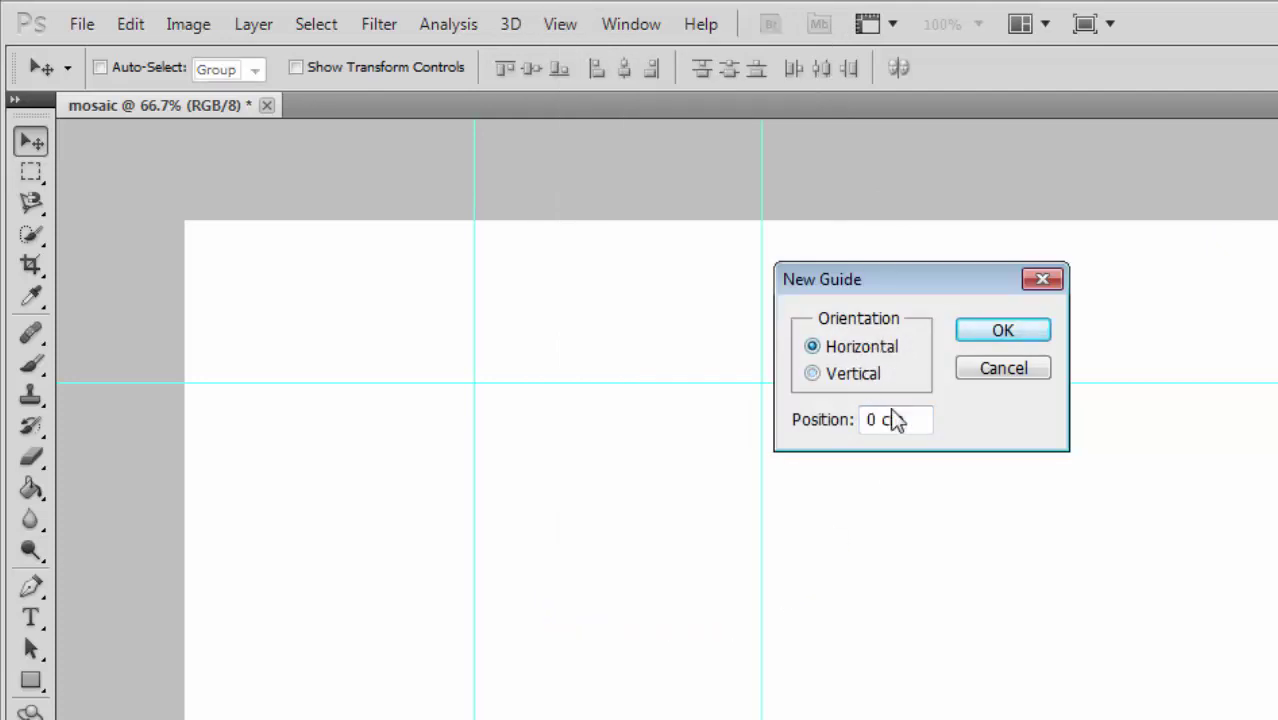
left_click_drag(907, 419, 847, 419)
type("50")
key("Return")
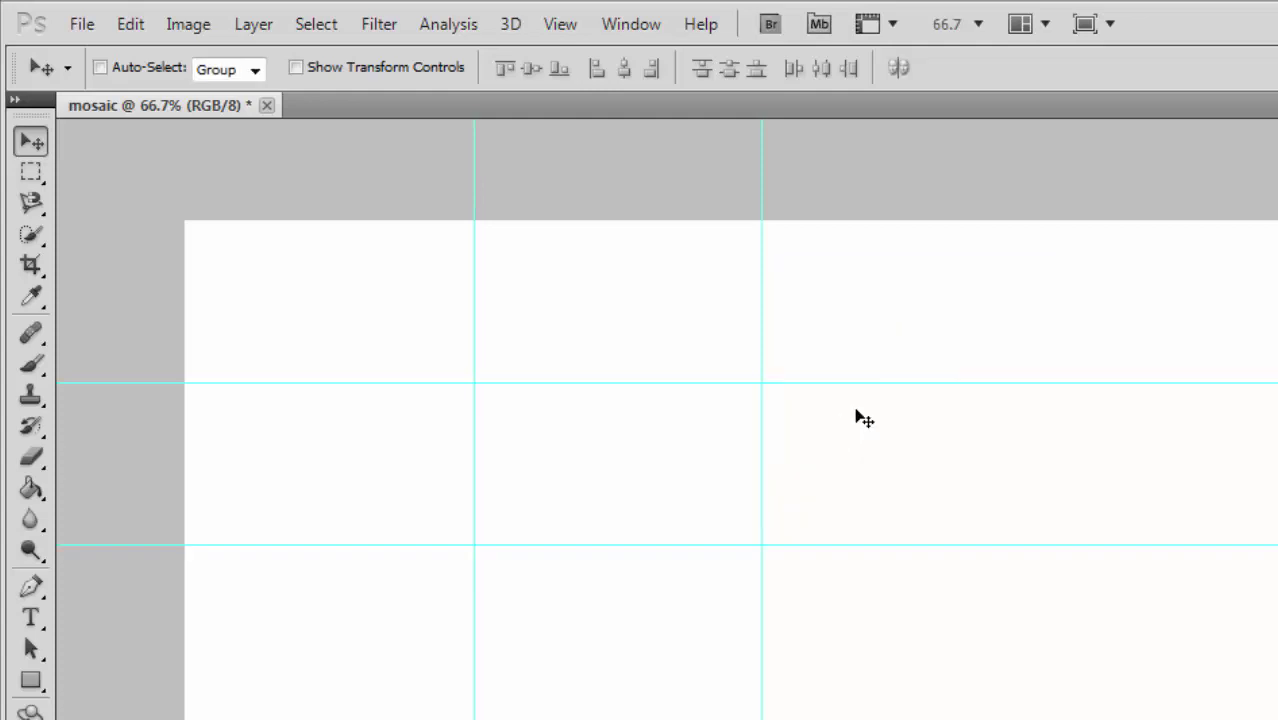
Step: Add vertical and horizontal guides at 75% to complete the 4×4 grid
left_click(565, 33)
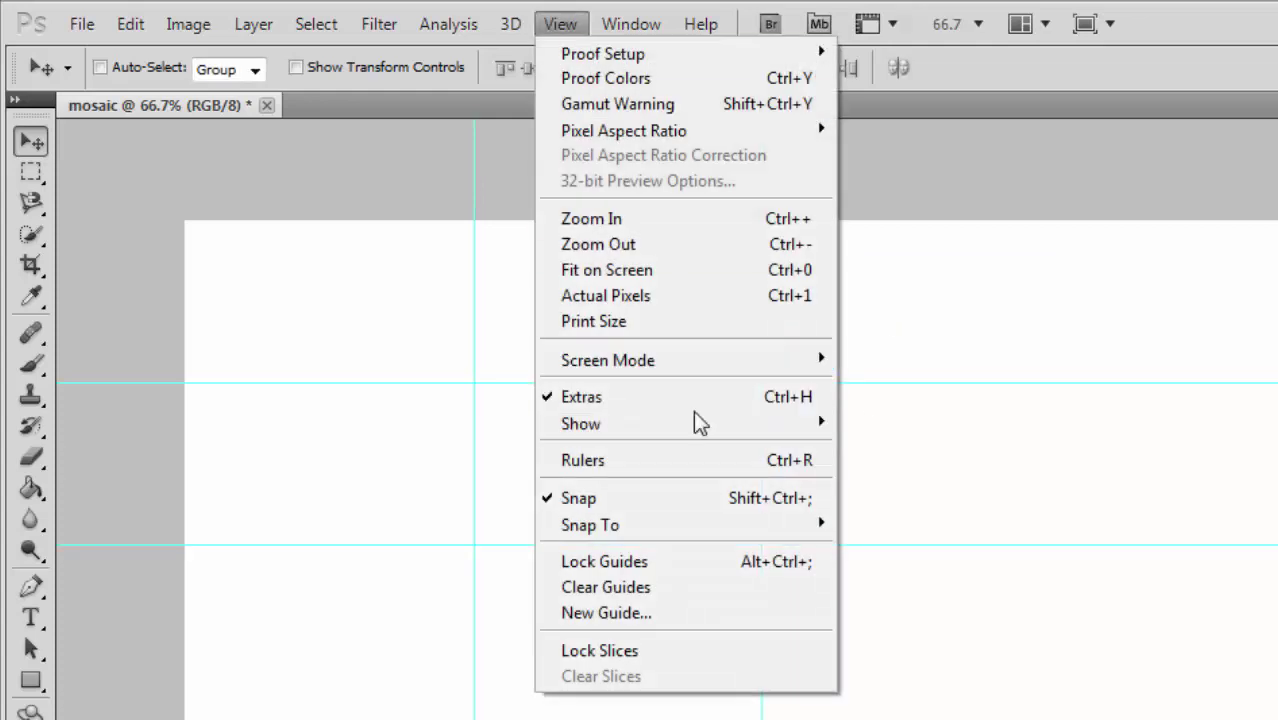
left_click(676, 615)
left_click_drag(903, 419, 856, 419)
type("75")
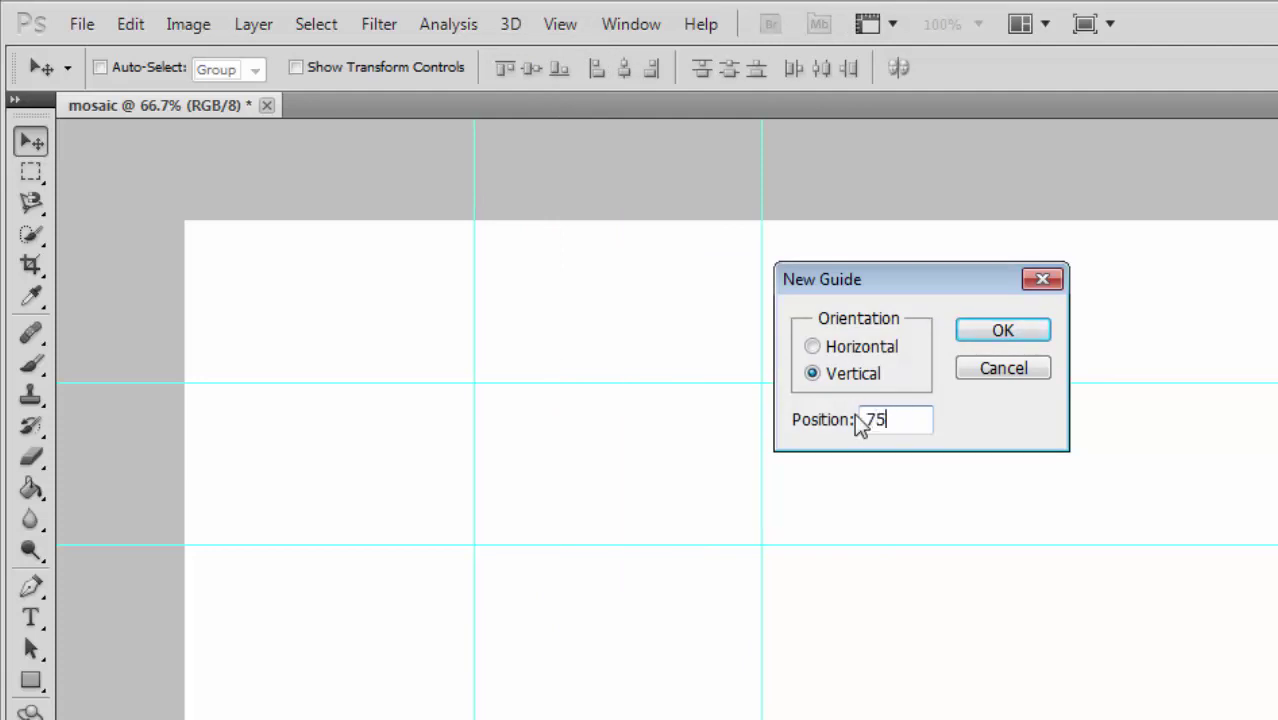
type("%")
key("Return")
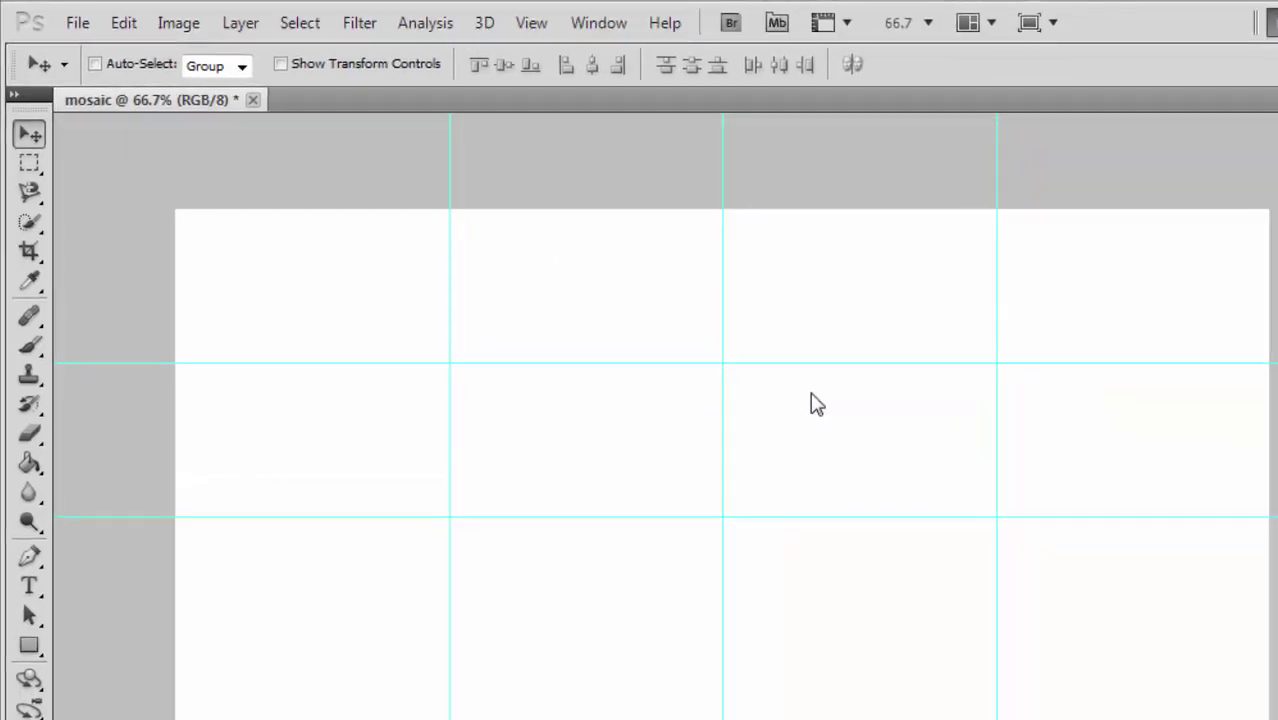
left_click(516, 22)
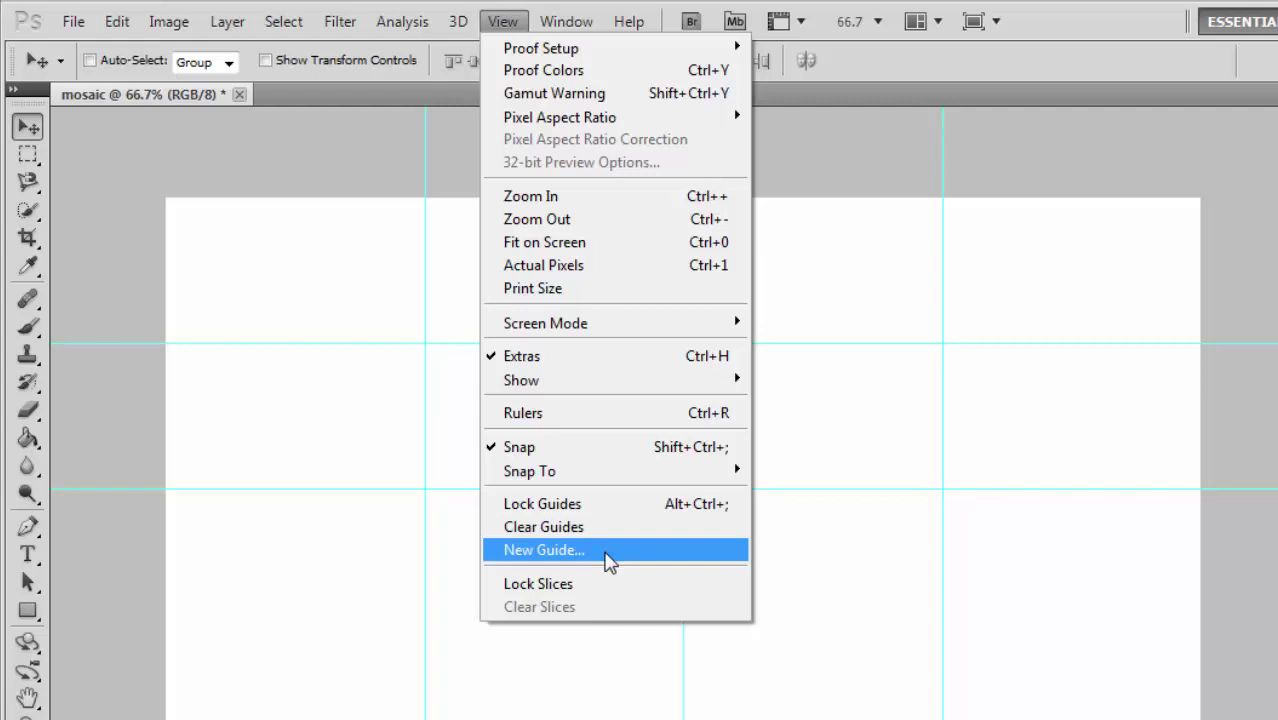
left_click(609, 552)
left_click(768, 312)
left_click_drag(812, 376, 774, 379)
type("75")
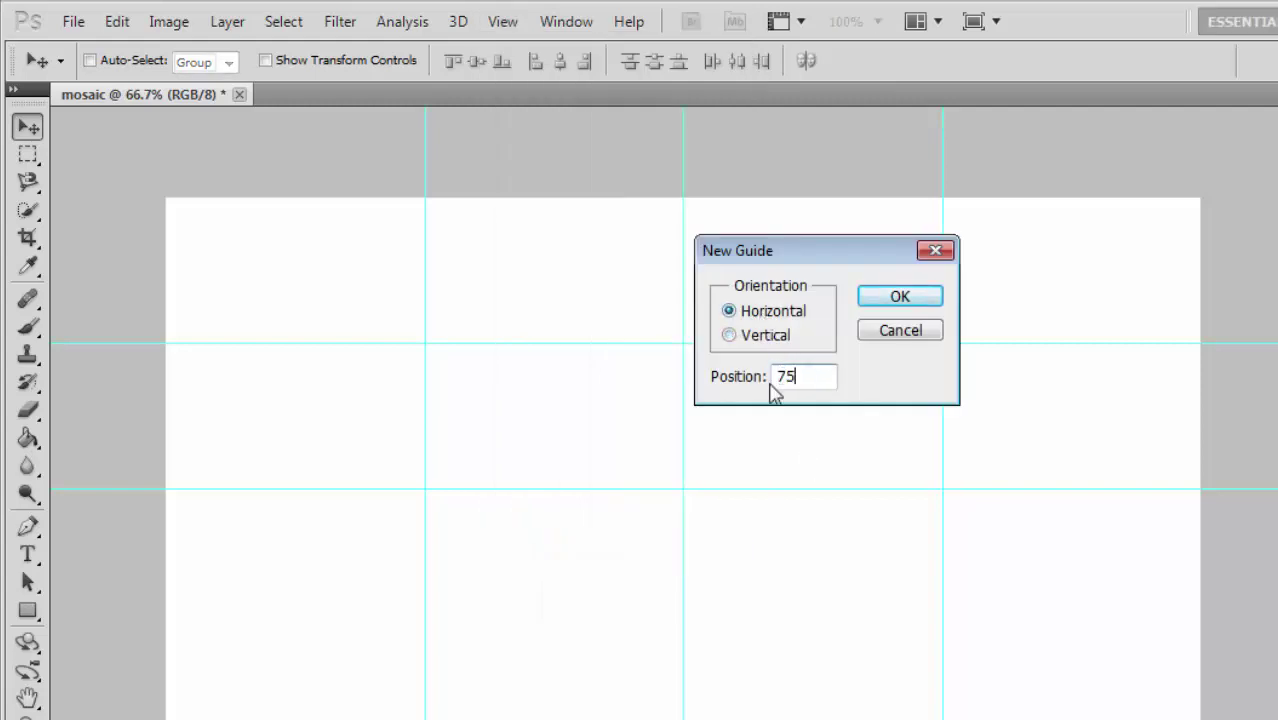
key("Return")
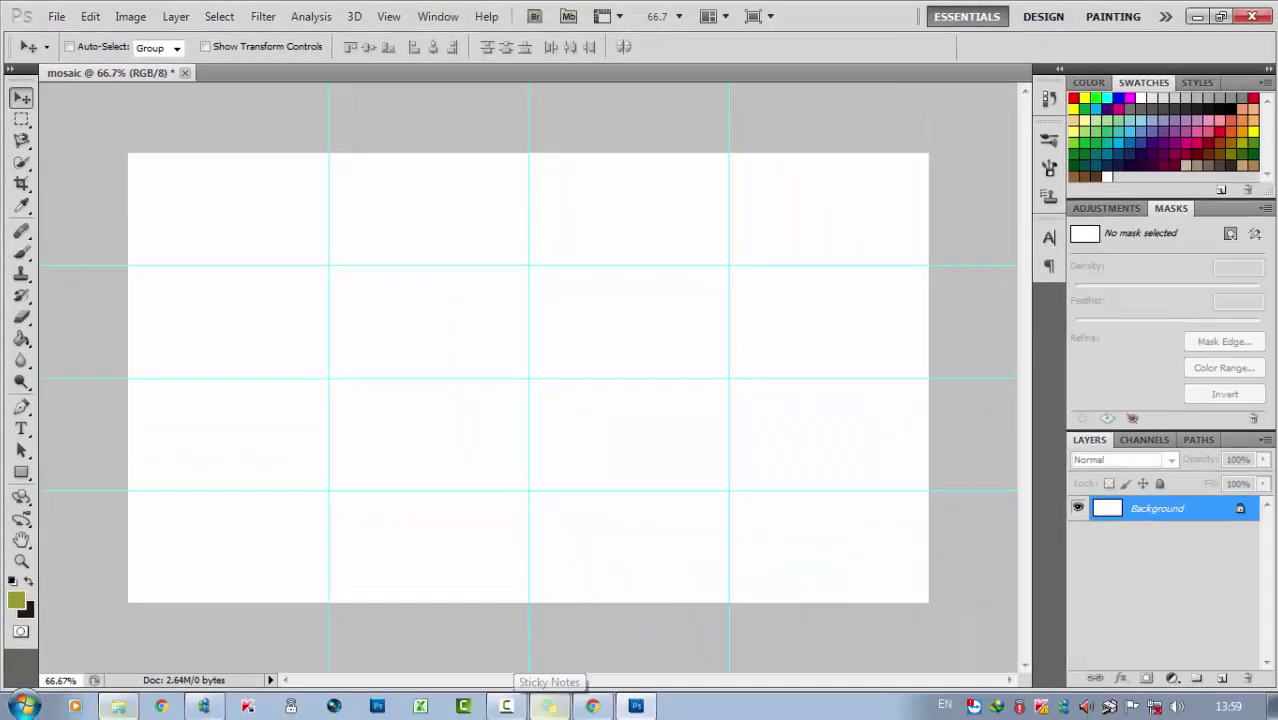
Step: Open the MOSAIC CHELSEA folder from the Pictures library in Windows Explorer
left_click(115, 709)
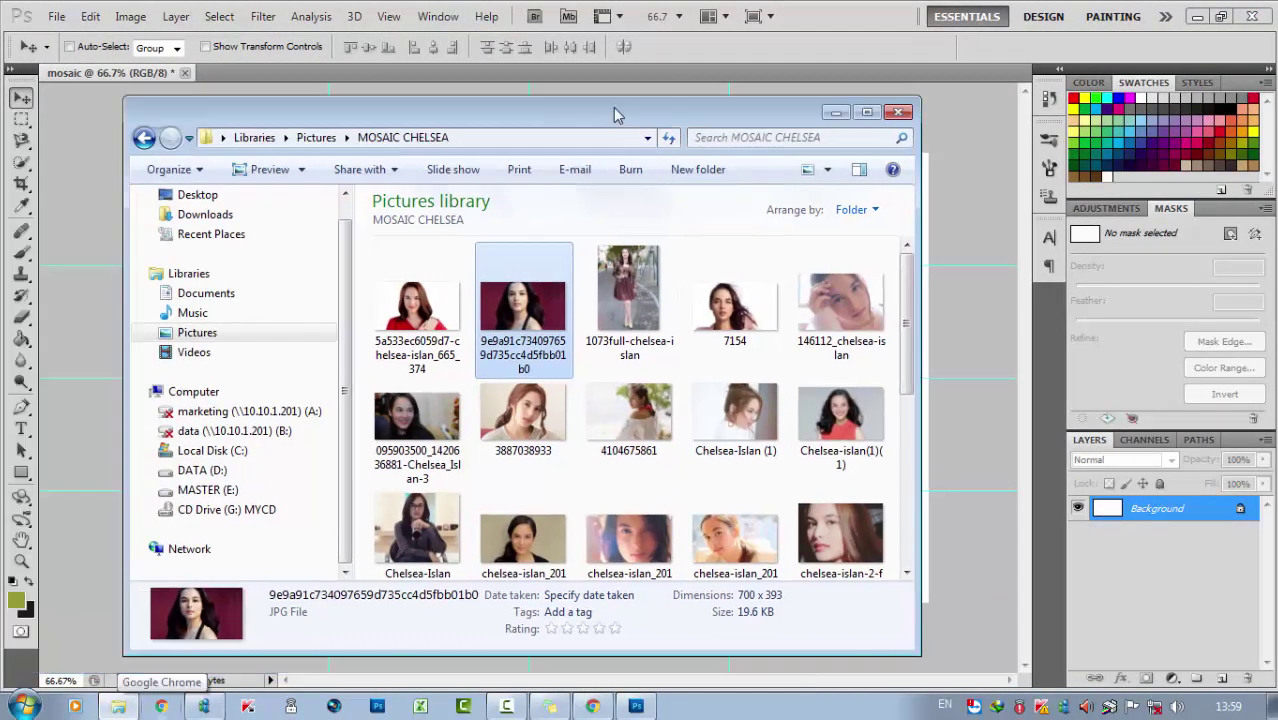
left_click_drag(420, 140, 625, 114)
left_click(935, 107)
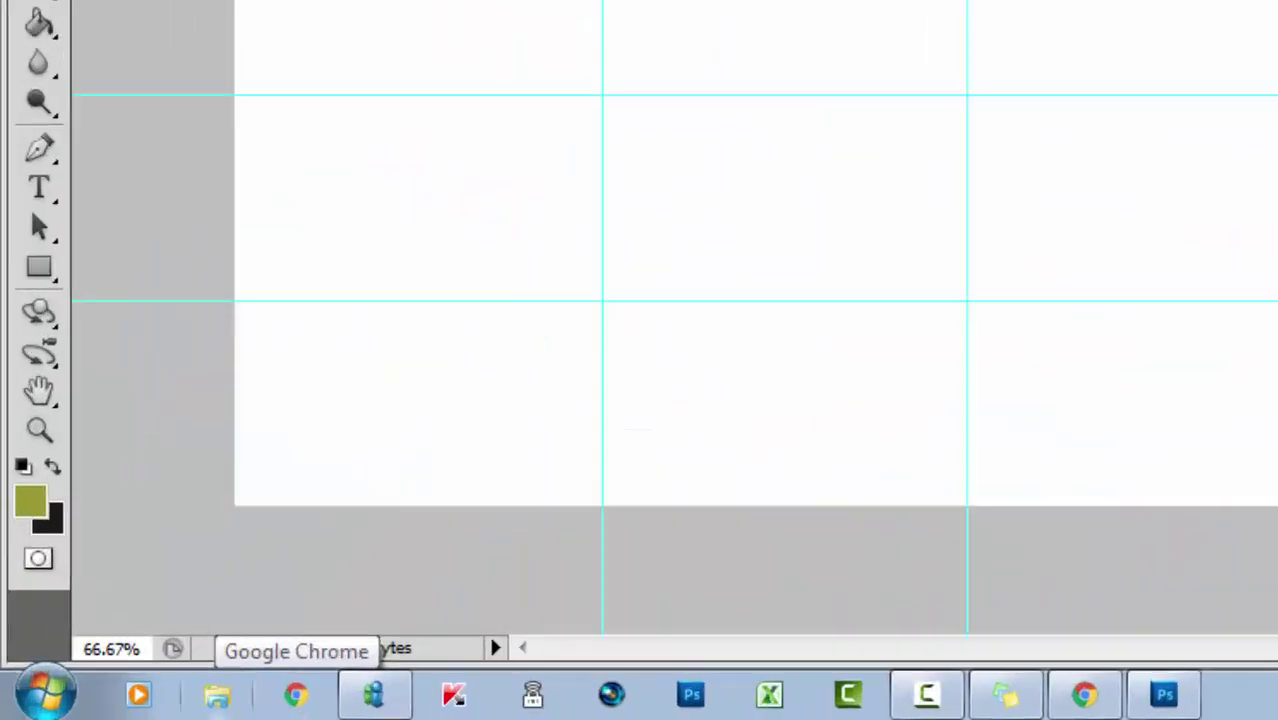
left_click(292, 686)
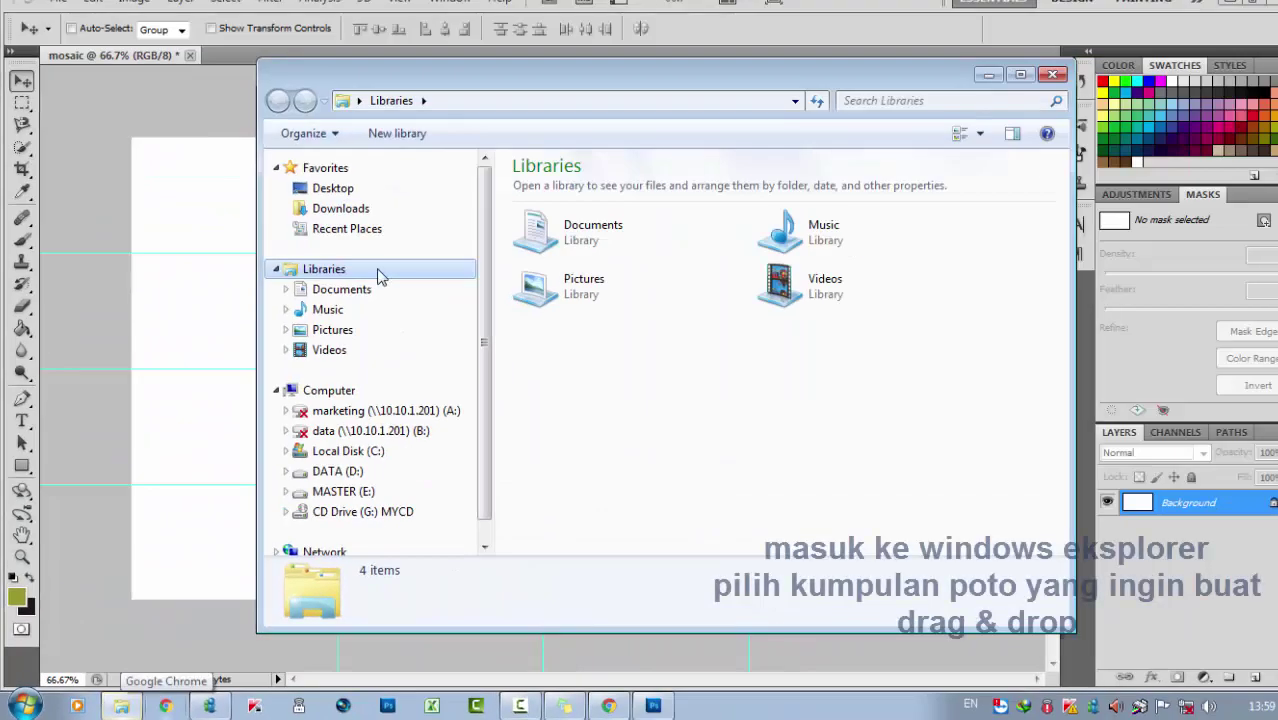
left_click(333, 331)
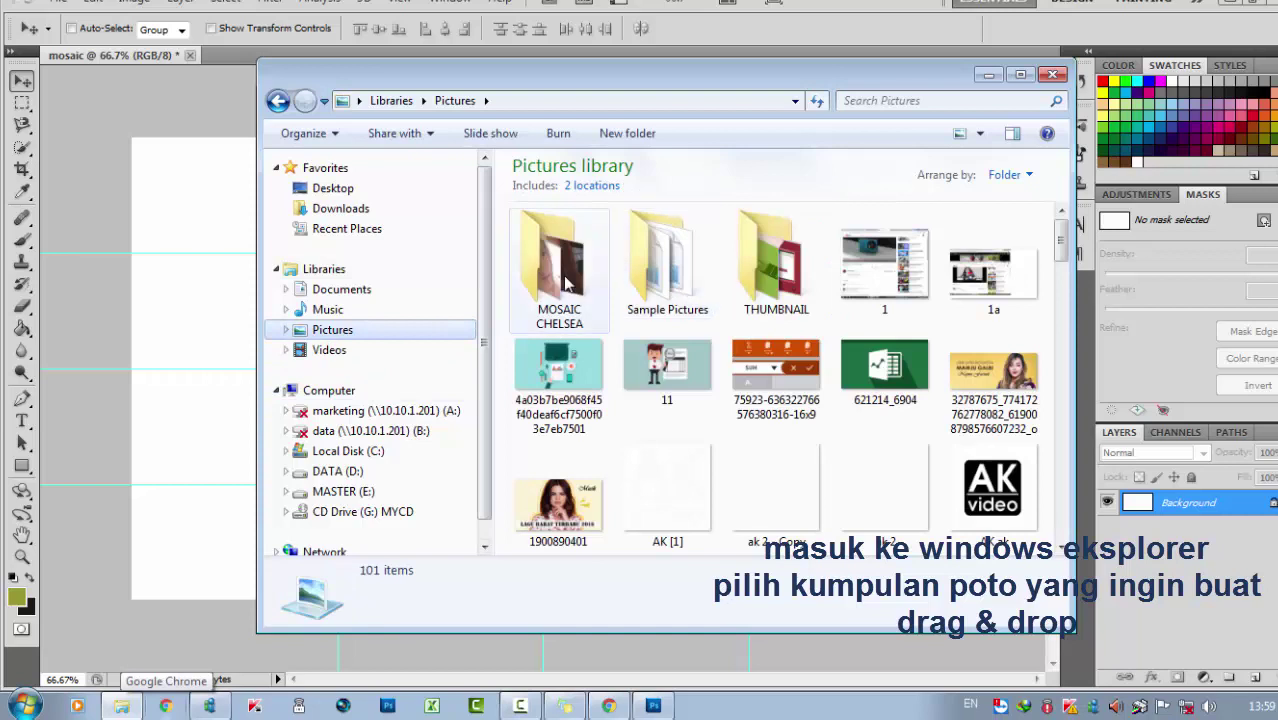
double_click(558, 268)
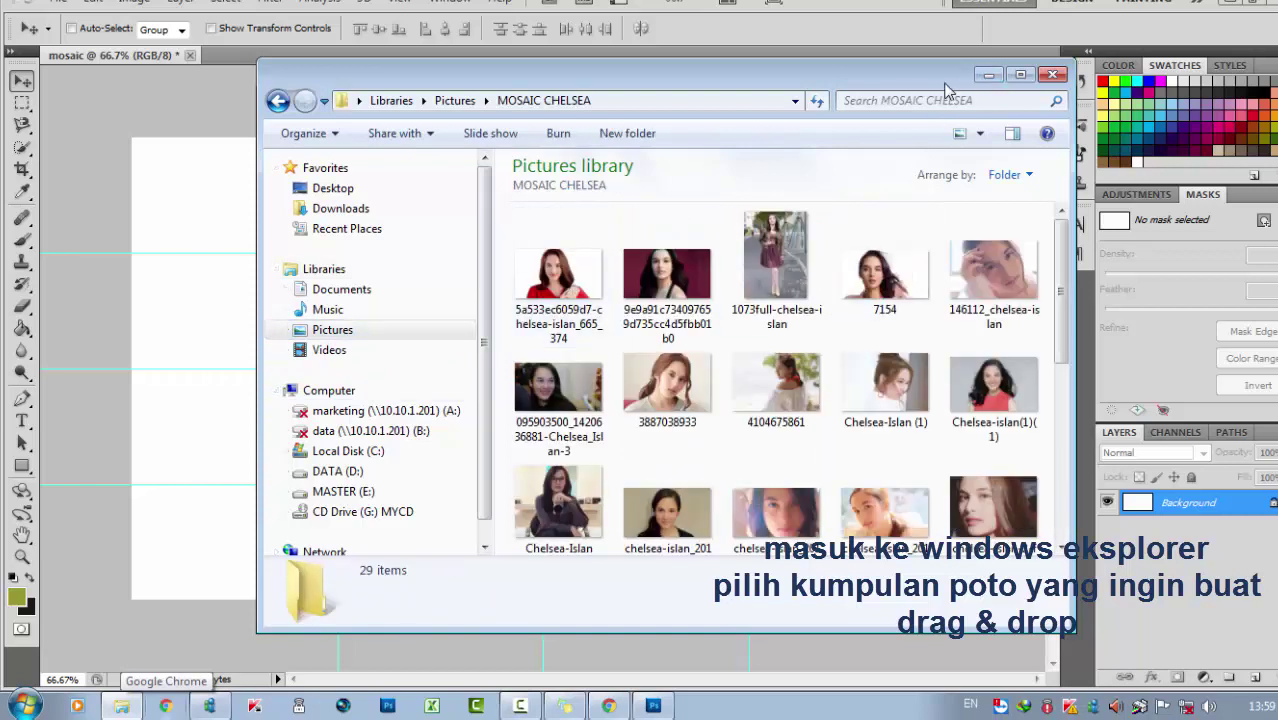
left_click_drag(948, 88, 1208, 78)
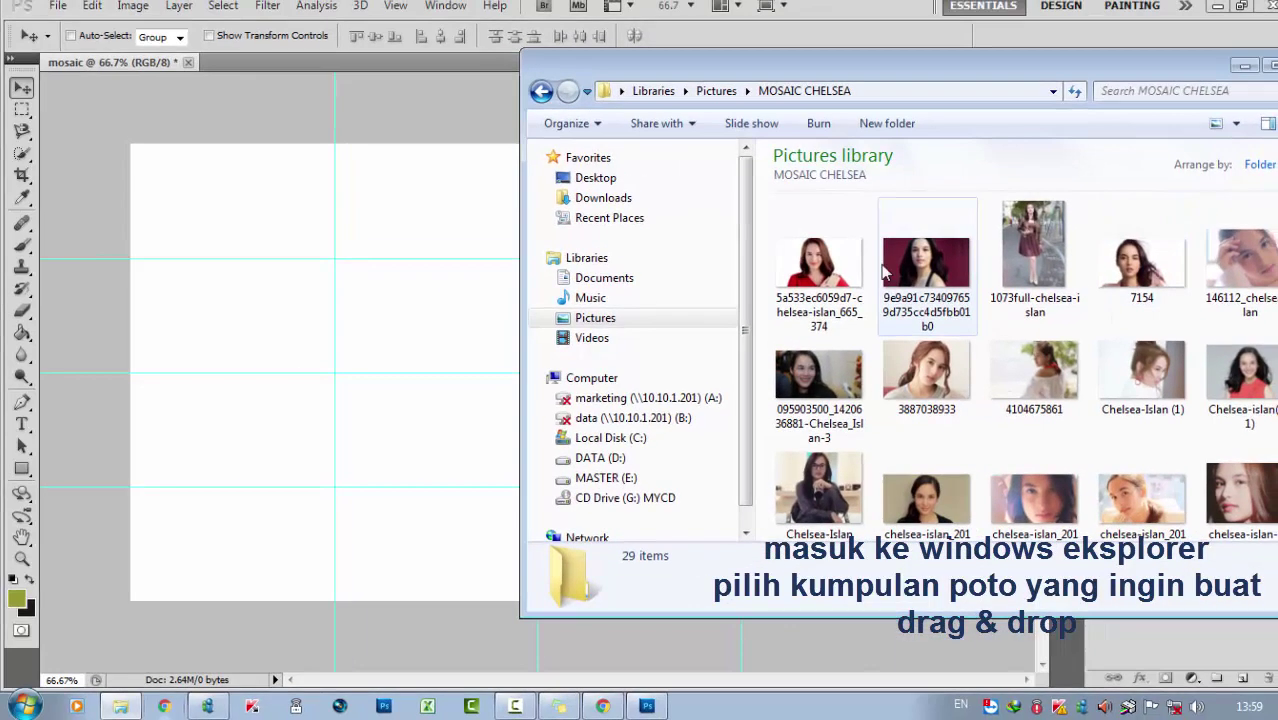
Step: Select several portraits, then all 29 photos in the folder
mouse_move(883, 270)
left_mouse_down()
mouse_move(378, 330)
mouse_move(228, 215)
mouse_move(903, 300)
left_mouse_up()
left_click_drag(1040, 80, 878, 68)
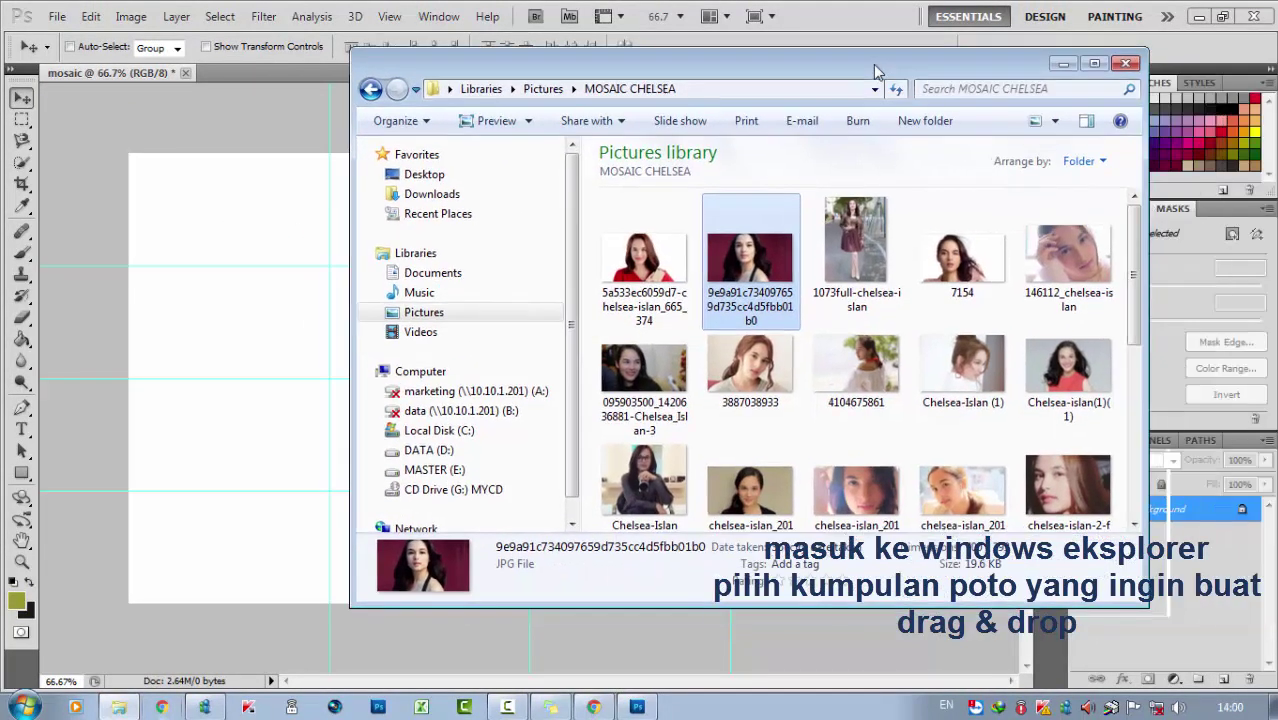
left_click(667, 268, "ctrl")
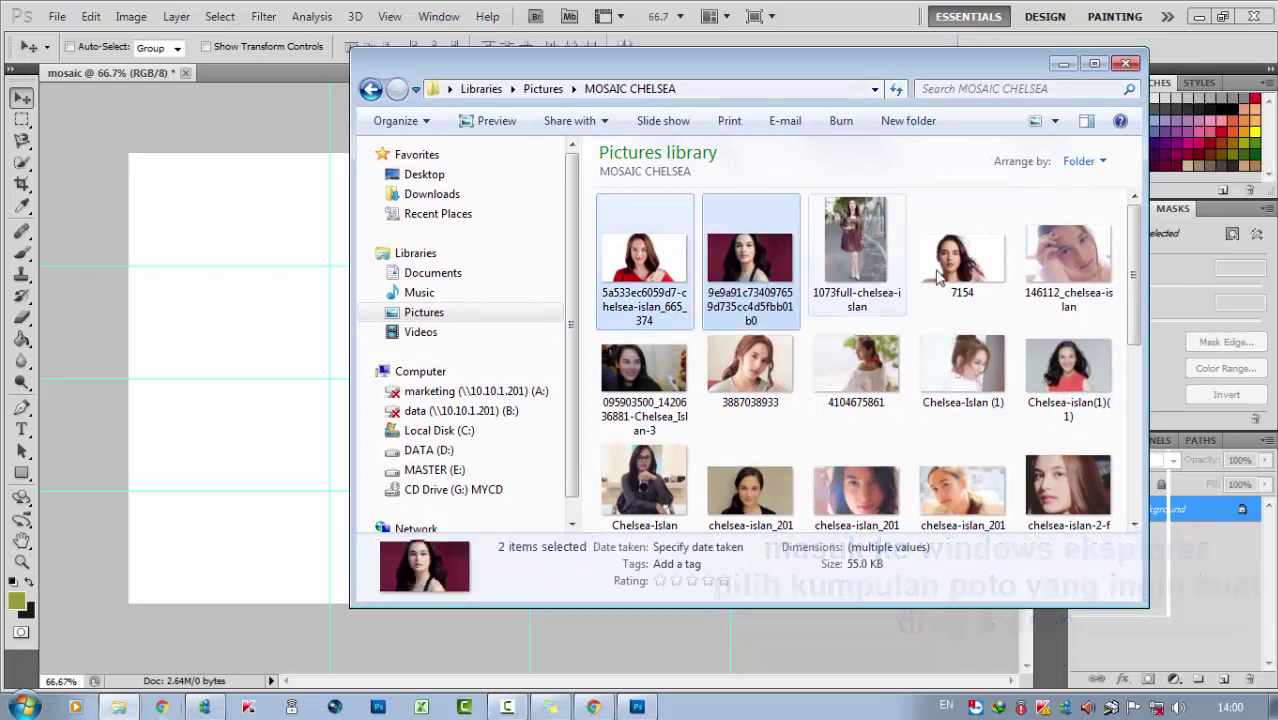
left_click(962, 258, "ctrl")
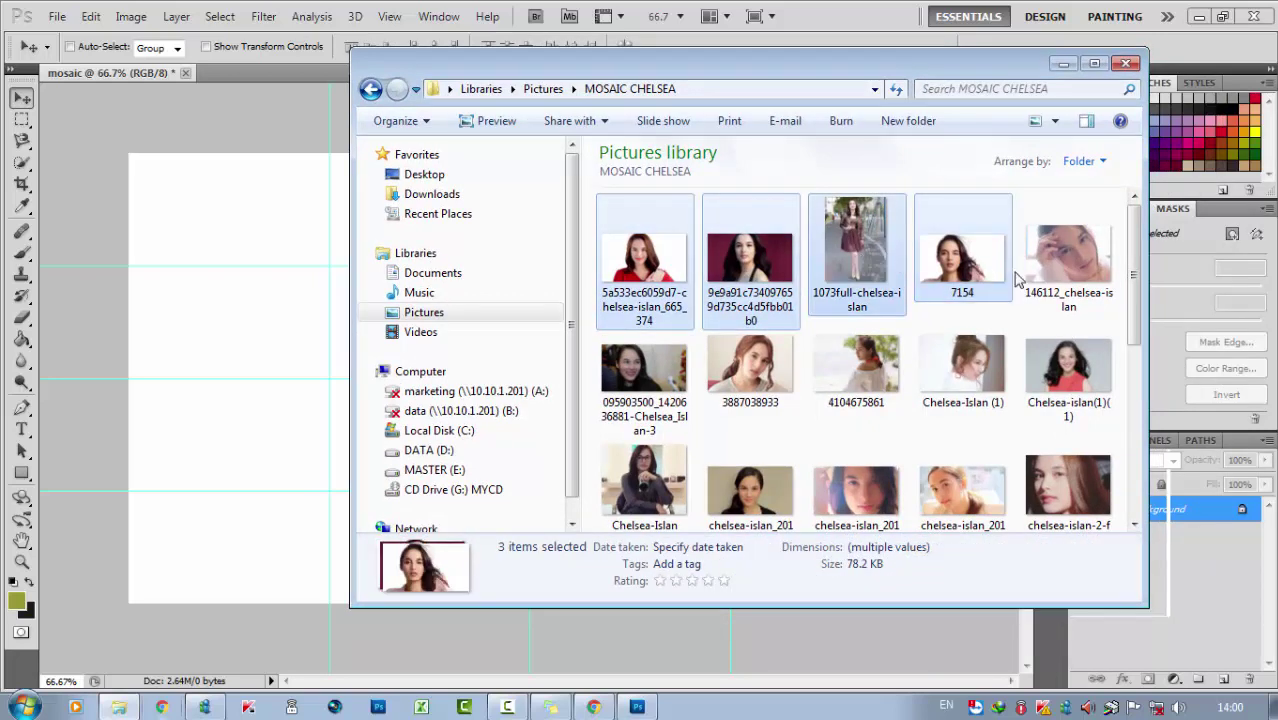
left_click(856, 245, "ctrl")
left_click(1068, 370, "ctrl")
left_click(856, 370, "ctrl")
left_click(750, 370, "ctrl")
left_click(650, 380, "ctrl")
left_click(665, 470, "ctrl")
left_click(830, 470, "ctrl")
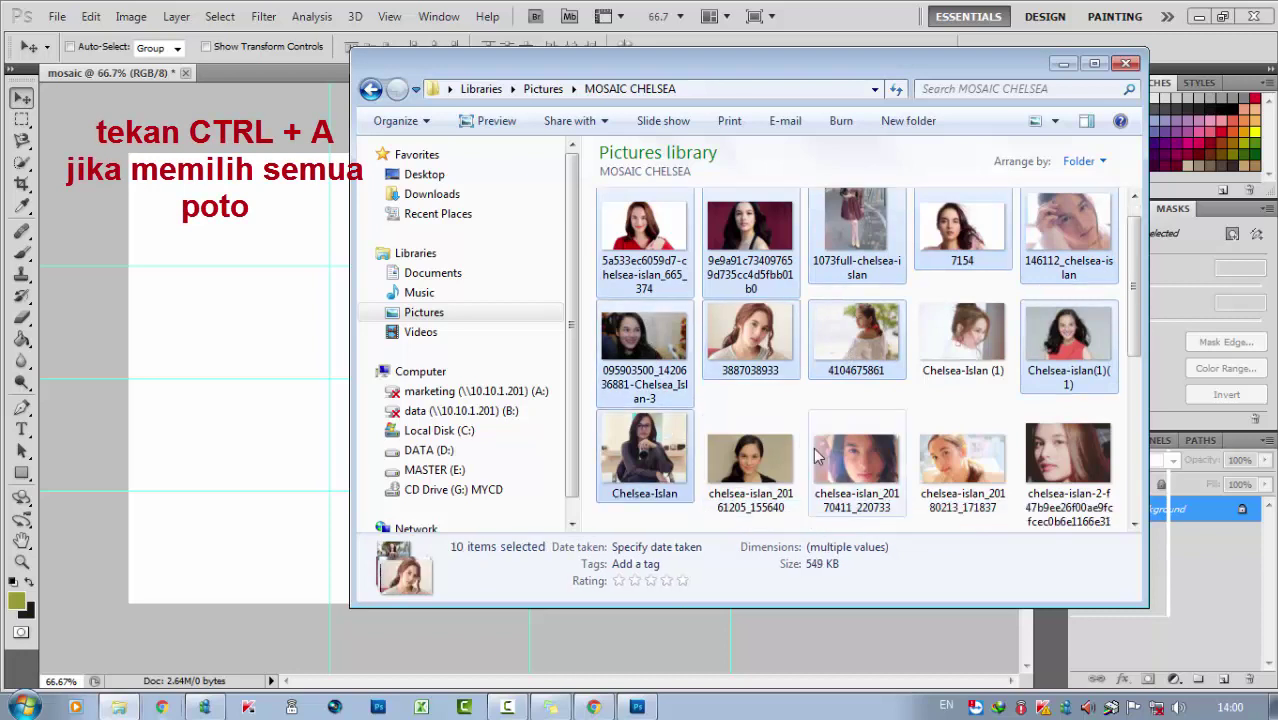
key("ctrl+a")
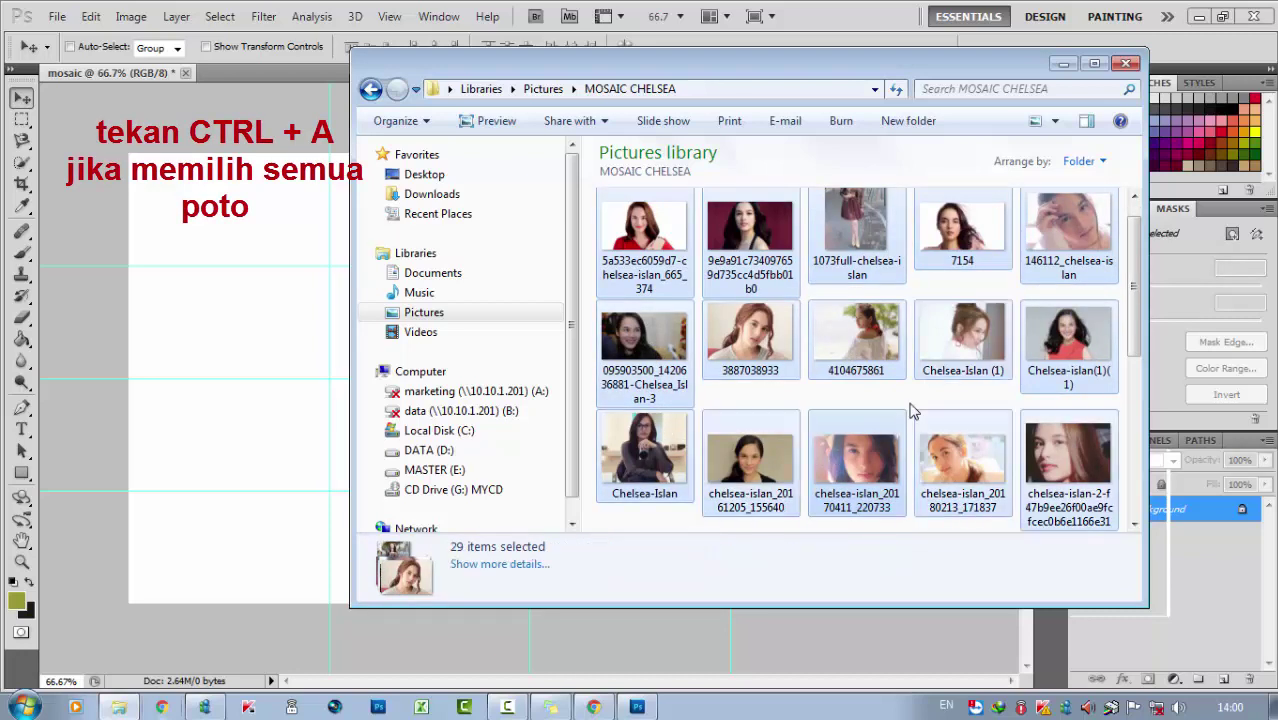
left_click_drag(1128, 336, 1133, 487)
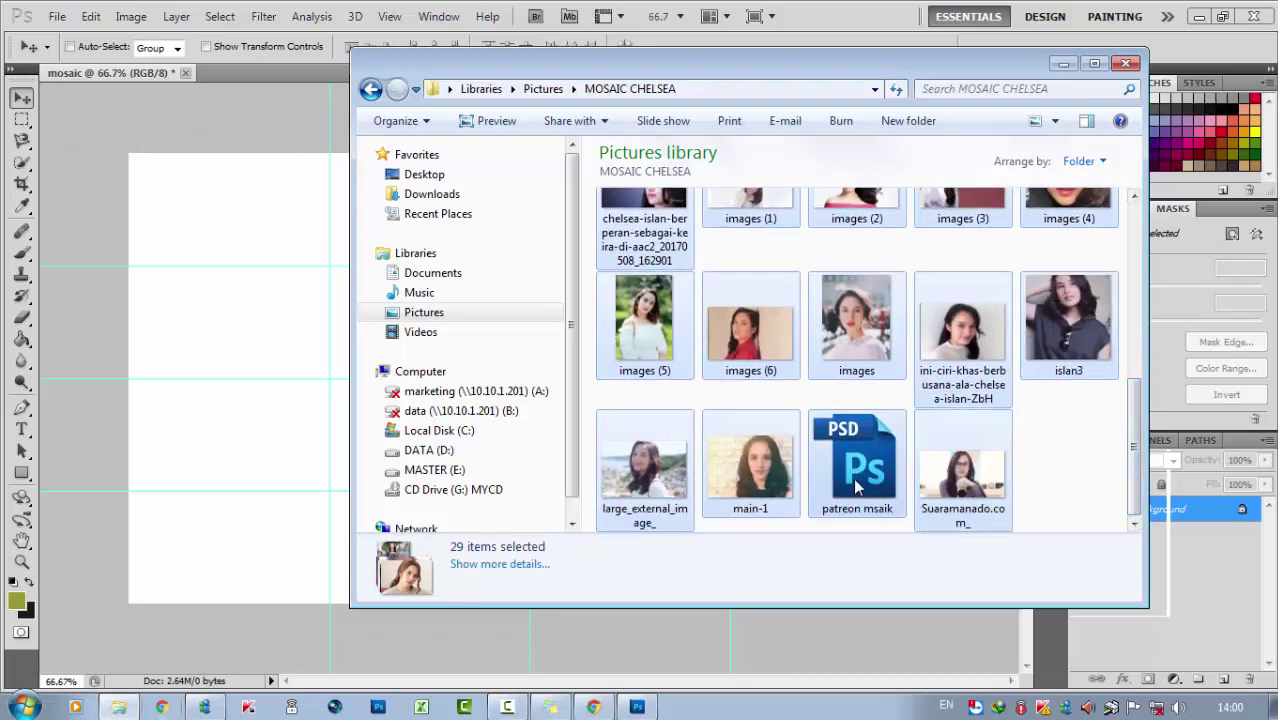
Step: Drop the selected photos into the mosaic and fit the first into the top-right cell
left_click_drag(962, 330, 241, 375)
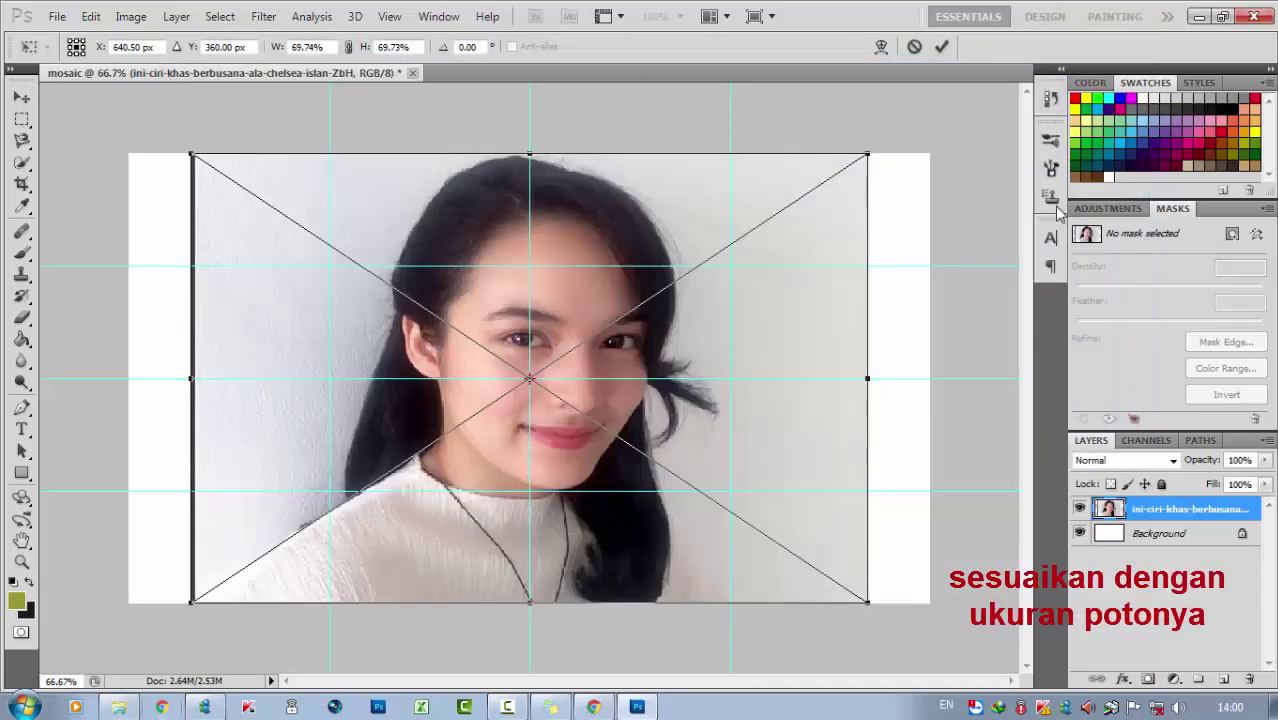
left_click_drag(688, 212, 750, 212)
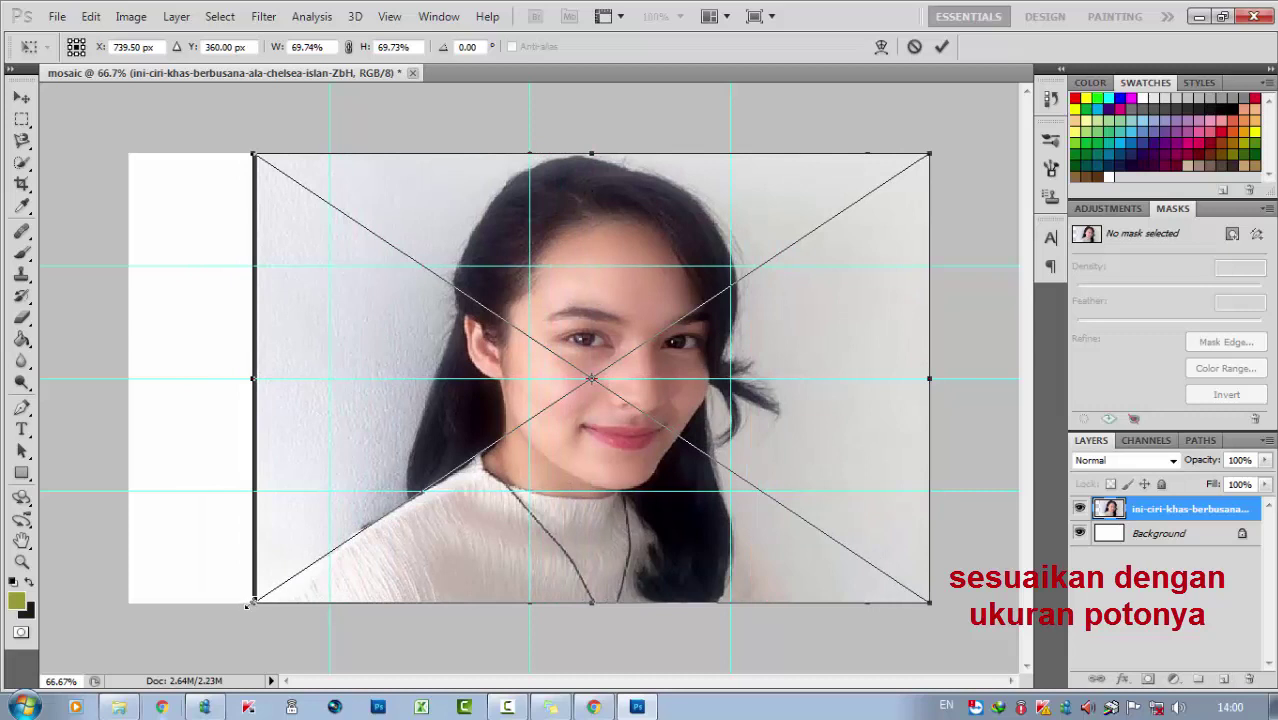
left_click_drag(248, 605, 730, 265)
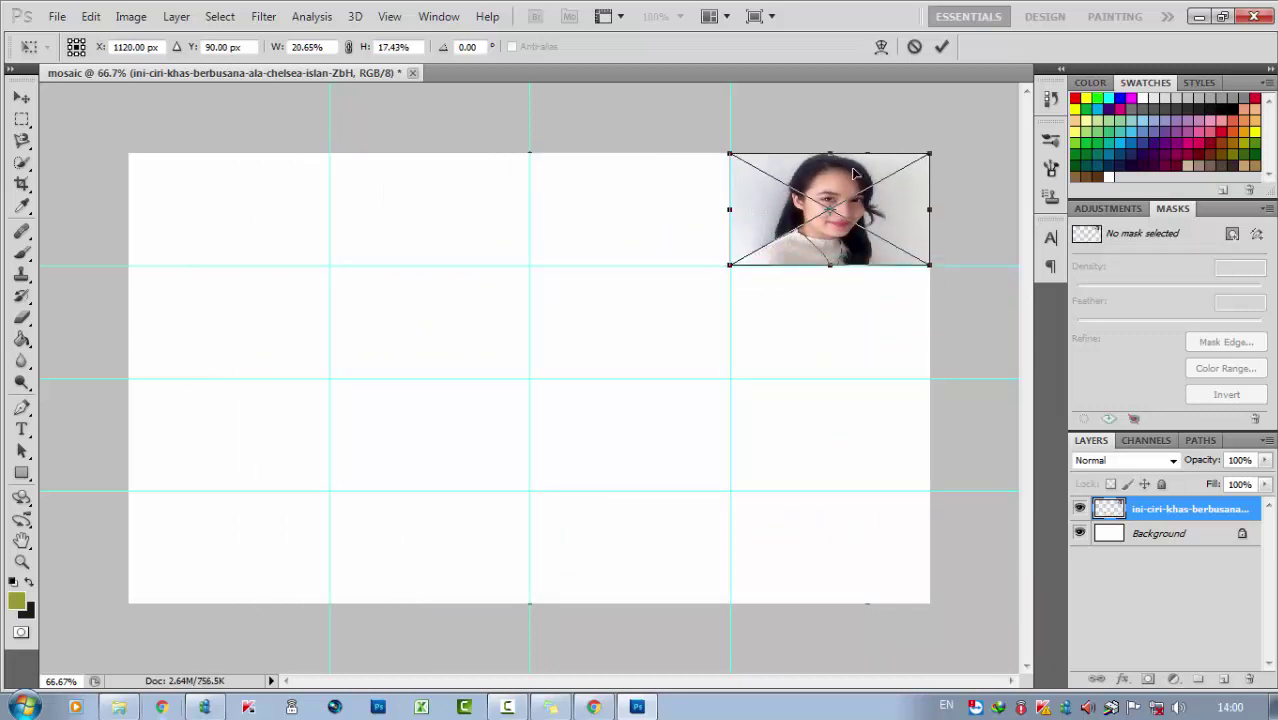
left_click(943, 48)
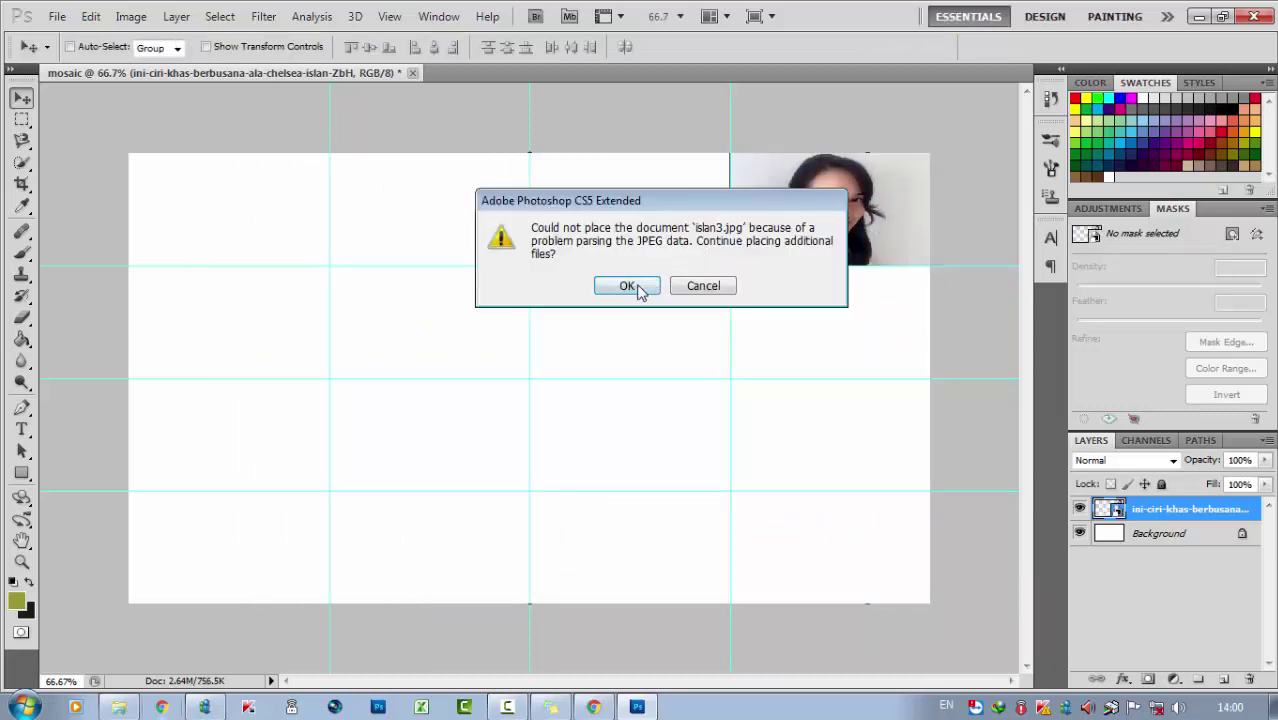
Step: Skip the islan3.jpg error and fit the seaside photo into the second-row right cell
left_click(628, 286)
mouse_move(716, 240)
left_mouse_down()
mouse_move(741, 245)
mouse_move(744, 200)
left_mouse_up()
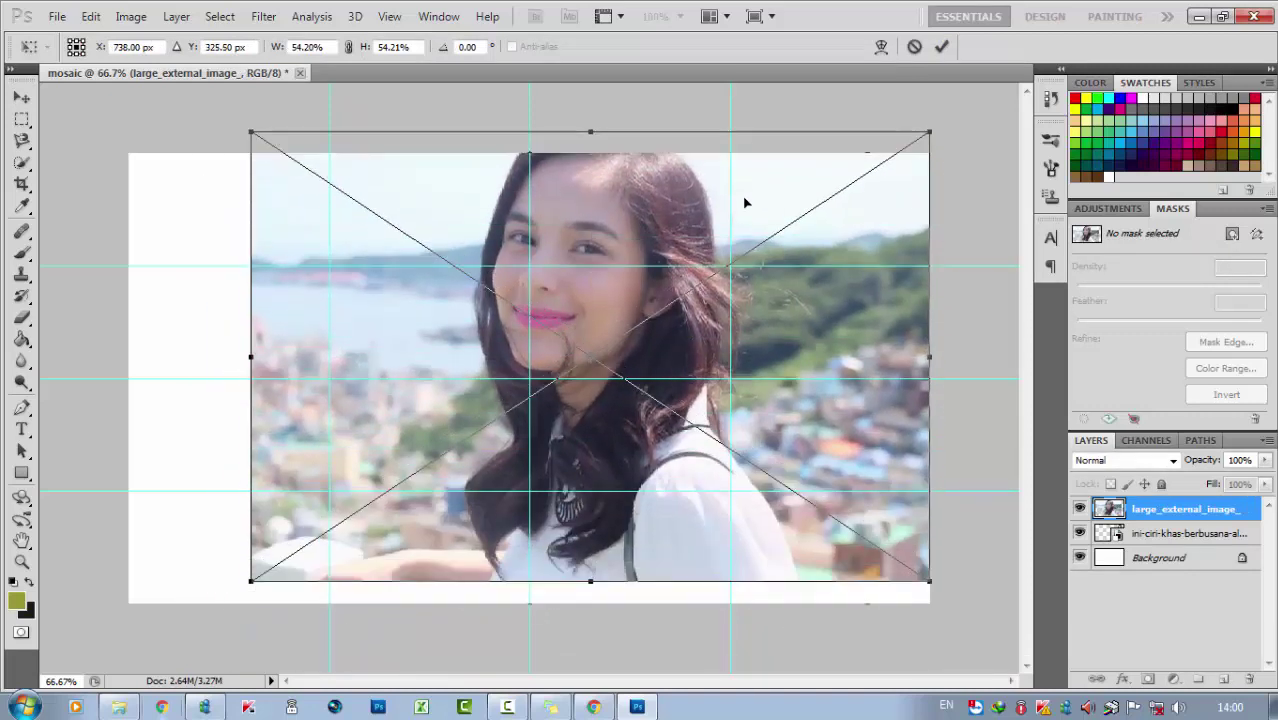
mouse_move(249, 587)
left_mouse_down()
mouse_move(696, 428)
mouse_move(731, 380)
left_mouse_up()
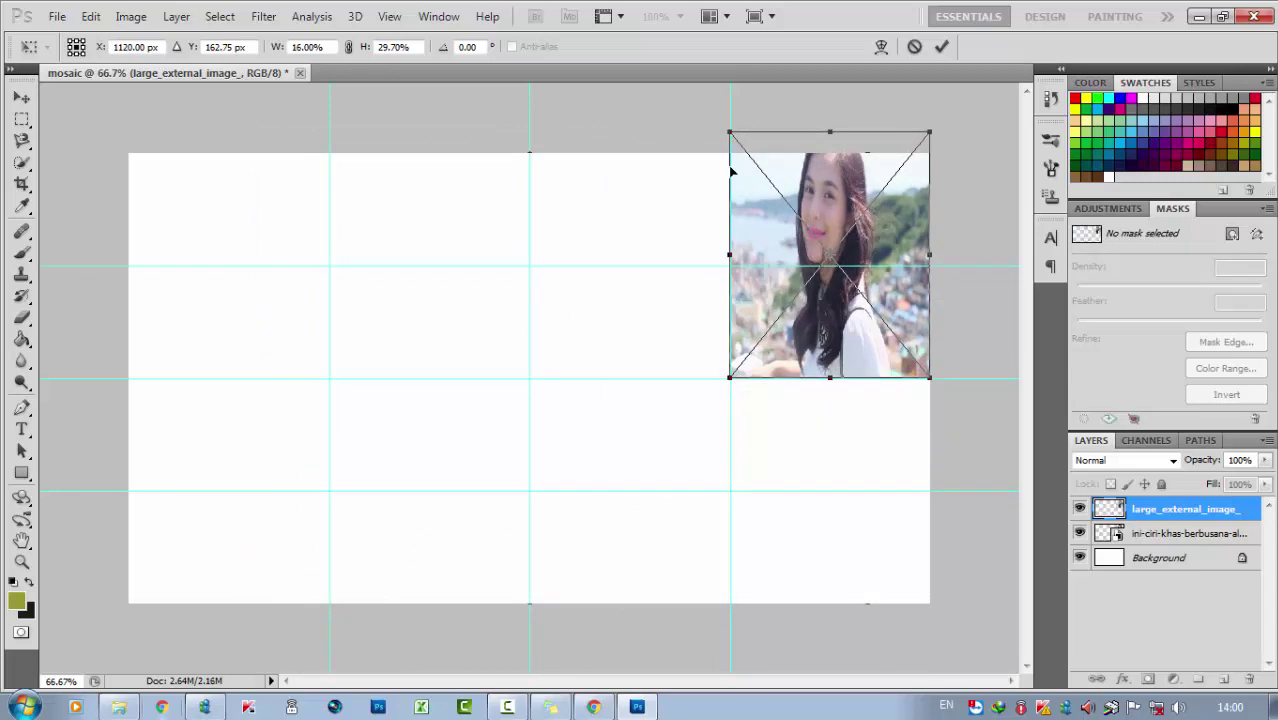
left_click_drag(728, 129, 730, 266)
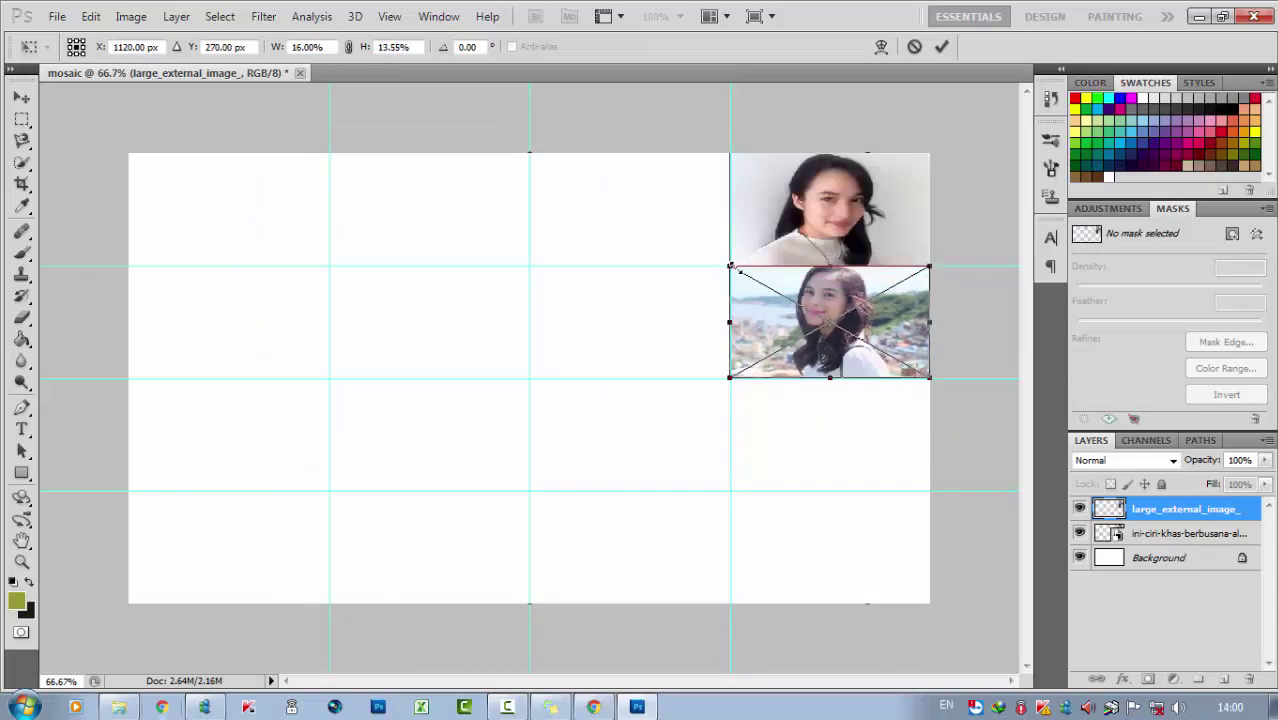
left_click(942, 47)
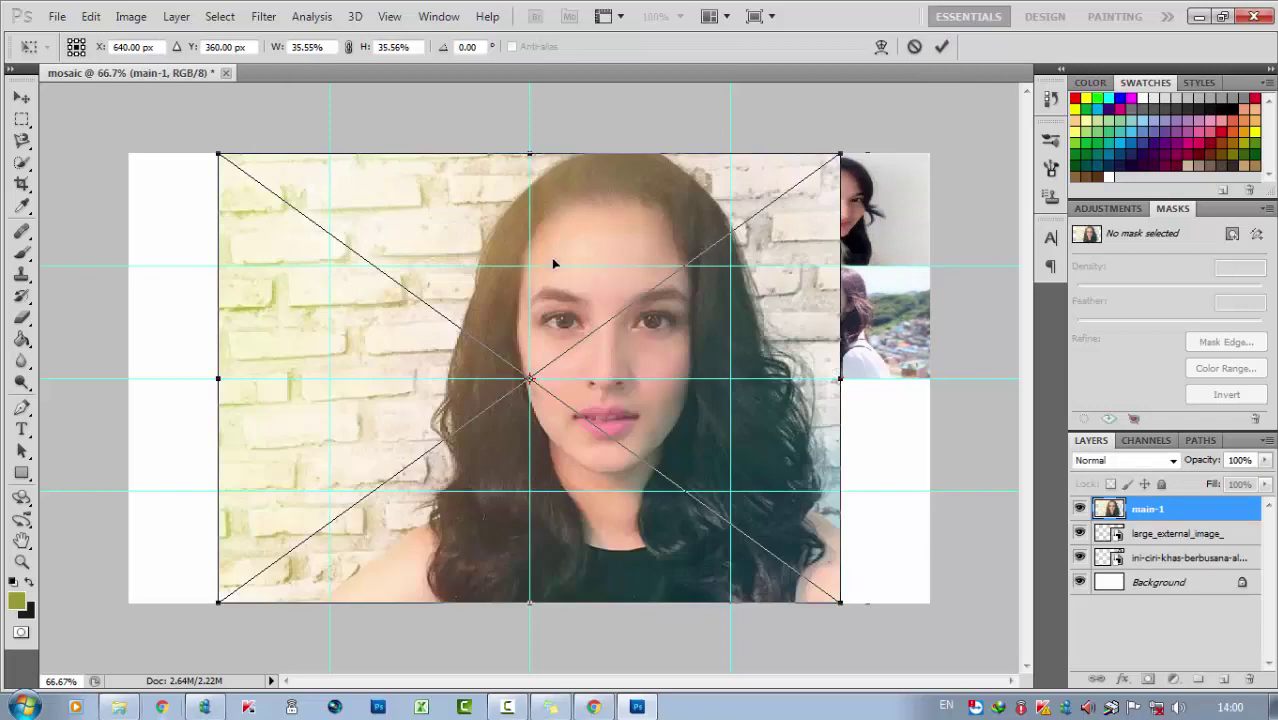
Step: Fit main-1 into the third top-row cell and Suaramanado.com_ into the top-left cell
left_click_drag(544, 261, 445, 256)
mouse_move(110, 607)
left_mouse_down()
mouse_move(540, 262)
mouse_move(530, 265)
left_mouse_up()
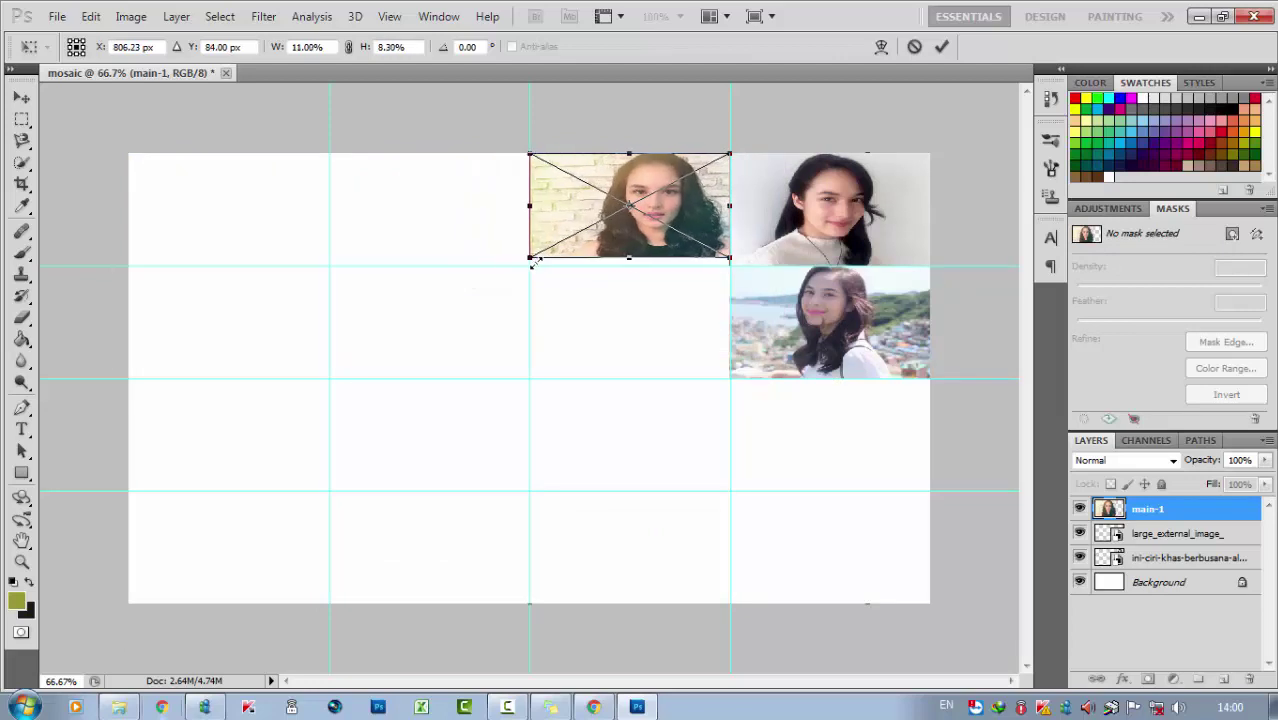
left_click(938, 50)
left_click_drag(414, 273, 412, 270)
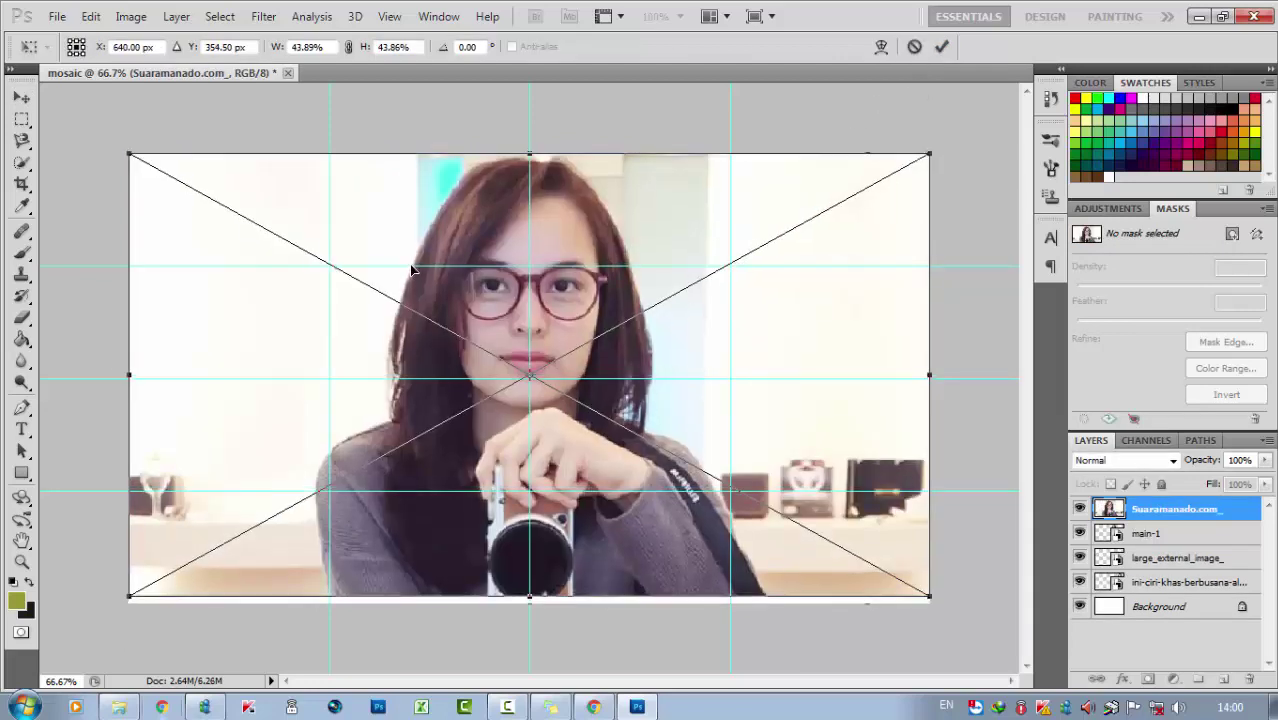
mouse_move(935, 600)
left_mouse_down()
mouse_move(398, 331)
mouse_move(333, 268)
left_mouse_up()
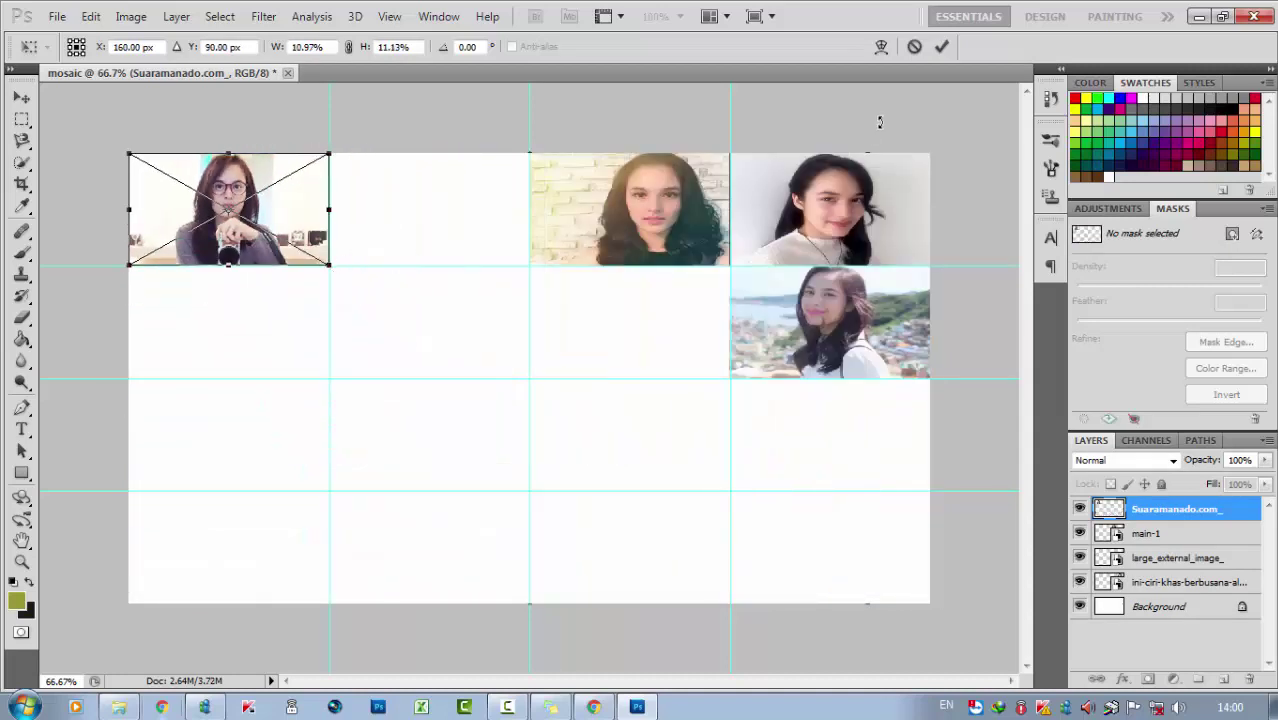
left_click(940, 48)
Step: Fit the red-shirt photo into the second top-row cell and the maroon portrait into the second-row third cell
mouse_move(670, 305)
left_mouse_down()
mouse_move(842, 315)
mouse_move(502, 271)
mouse_move(592, 298)
left_mouse_up()
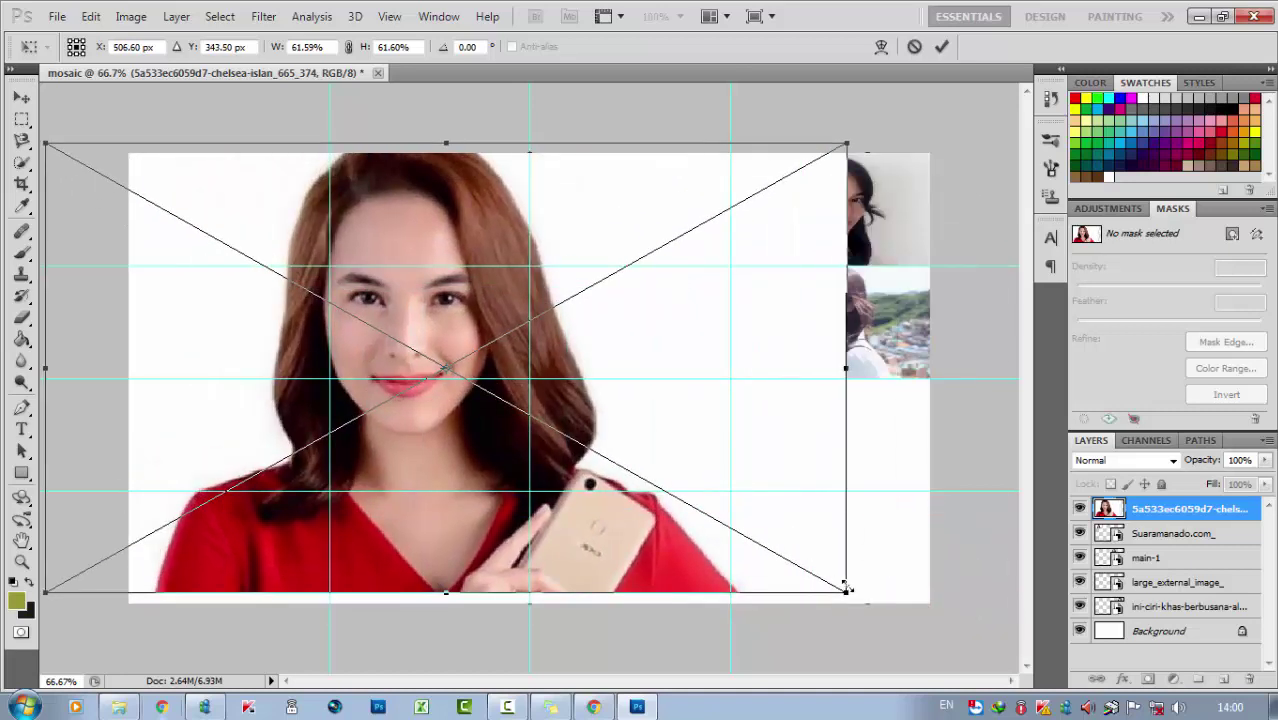
left_click_drag(824, 572, 531, 258)
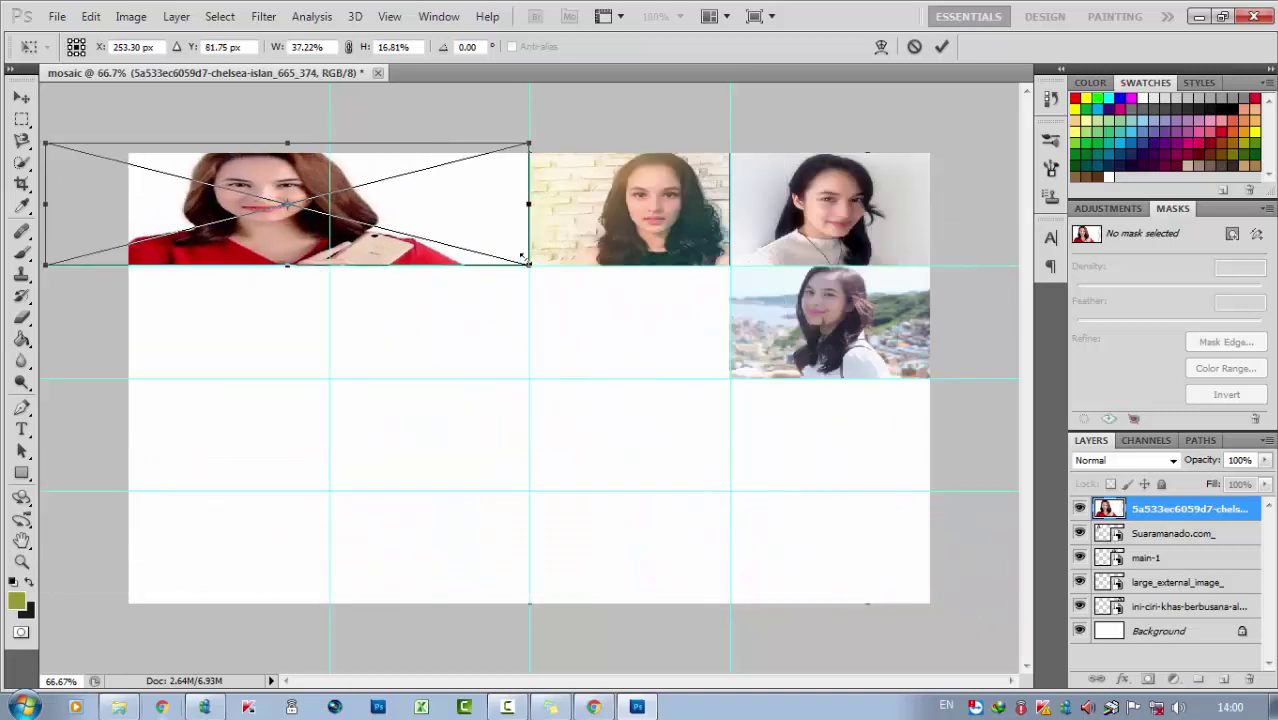
mouse_move(45, 146)
left_mouse_down()
mouse_move(337, 157)
mouse_move(320, 156)
left_mouse_up()
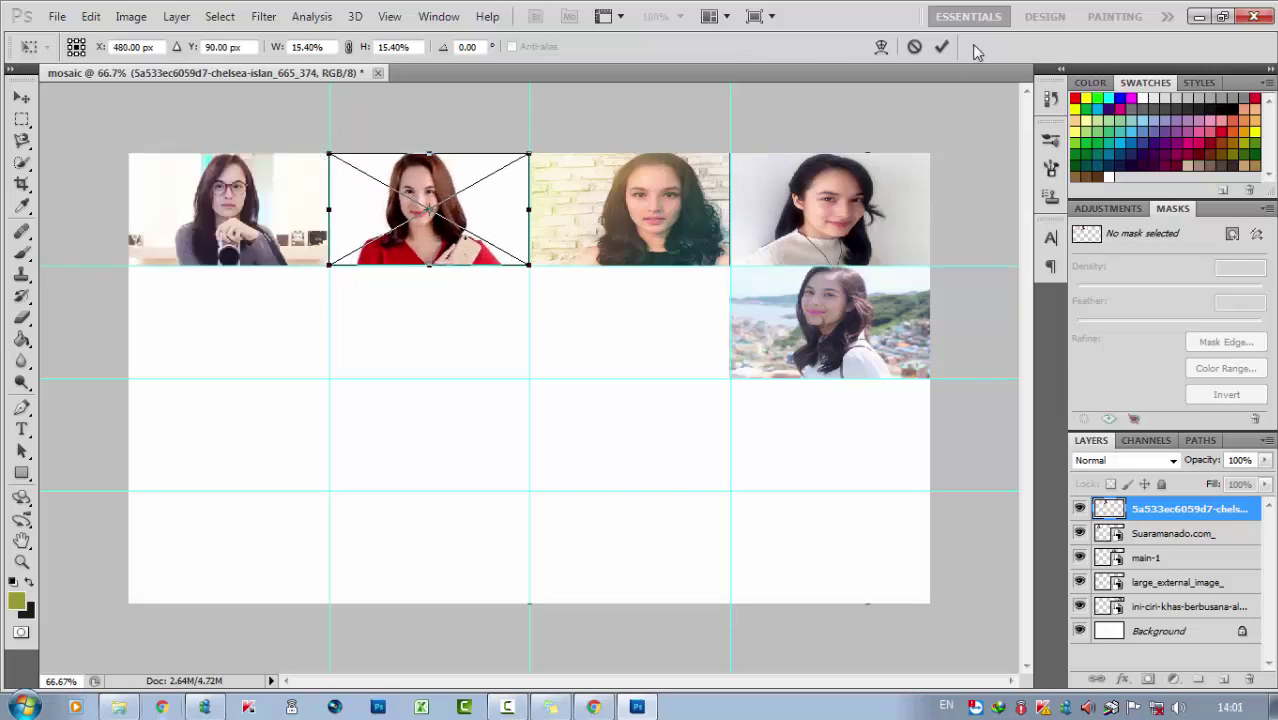
left_click(942, 47)
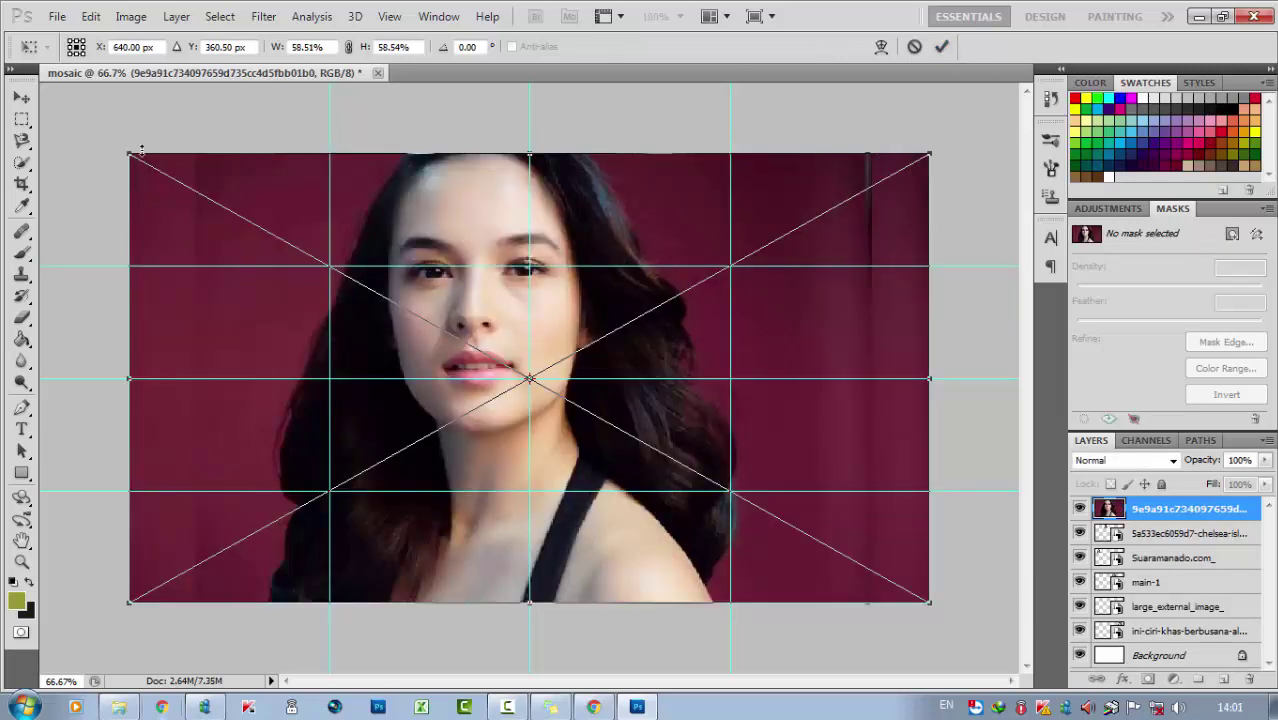
mouse_move(130, 152)
left_mouse_down()
mouse_move(348, 266)
mouse_move(537, 270)
left_mouse_up()
mouse_move(925, 604)
left_mouse_down()
mouse_move(765, 488)
mouse_move(725, 365)
mouse_move(729, 378)
left_mouse_up()
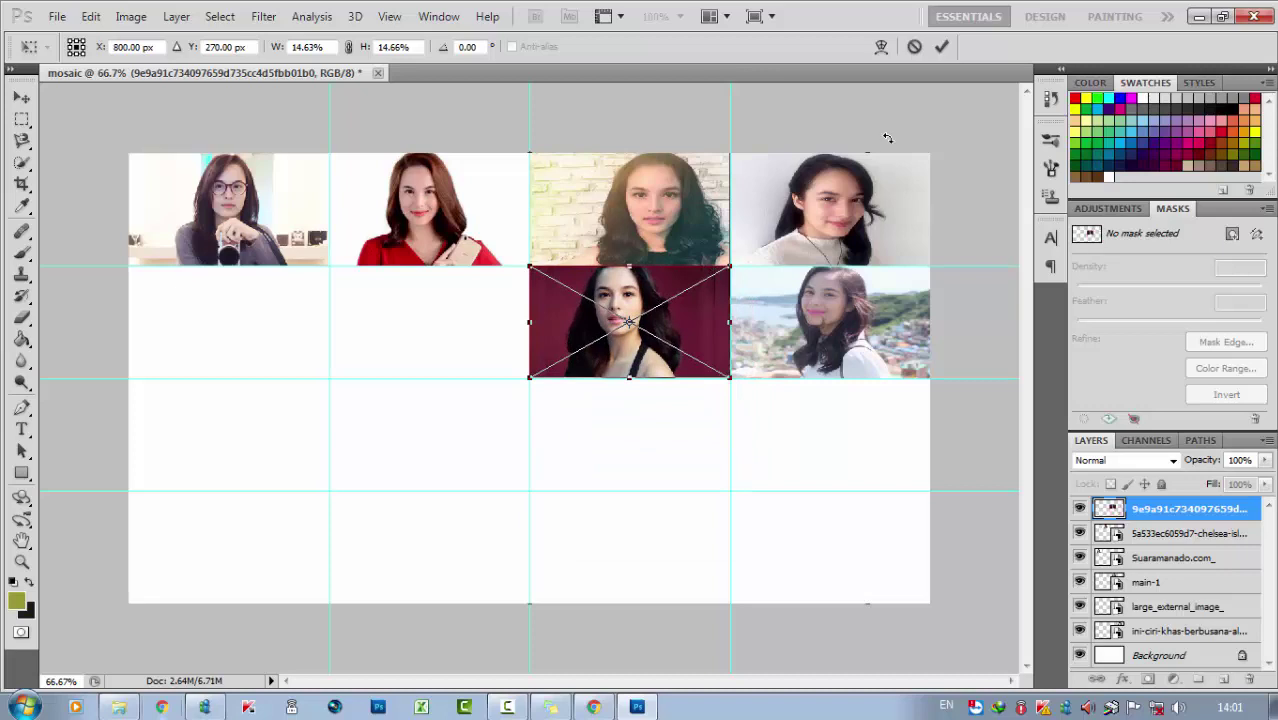
left_click(941, 46)
Step: Try sizing the street photo into the second-row left cell, then cancel it
mouse_move(438, 212)
left_mouse_down()
mouse_move(403, 270)
mouse_move(230, 317)
mouse_move(238, 326)
mouse_move(175, 305)
mouse_move(183, 318)
left_mouse_up()
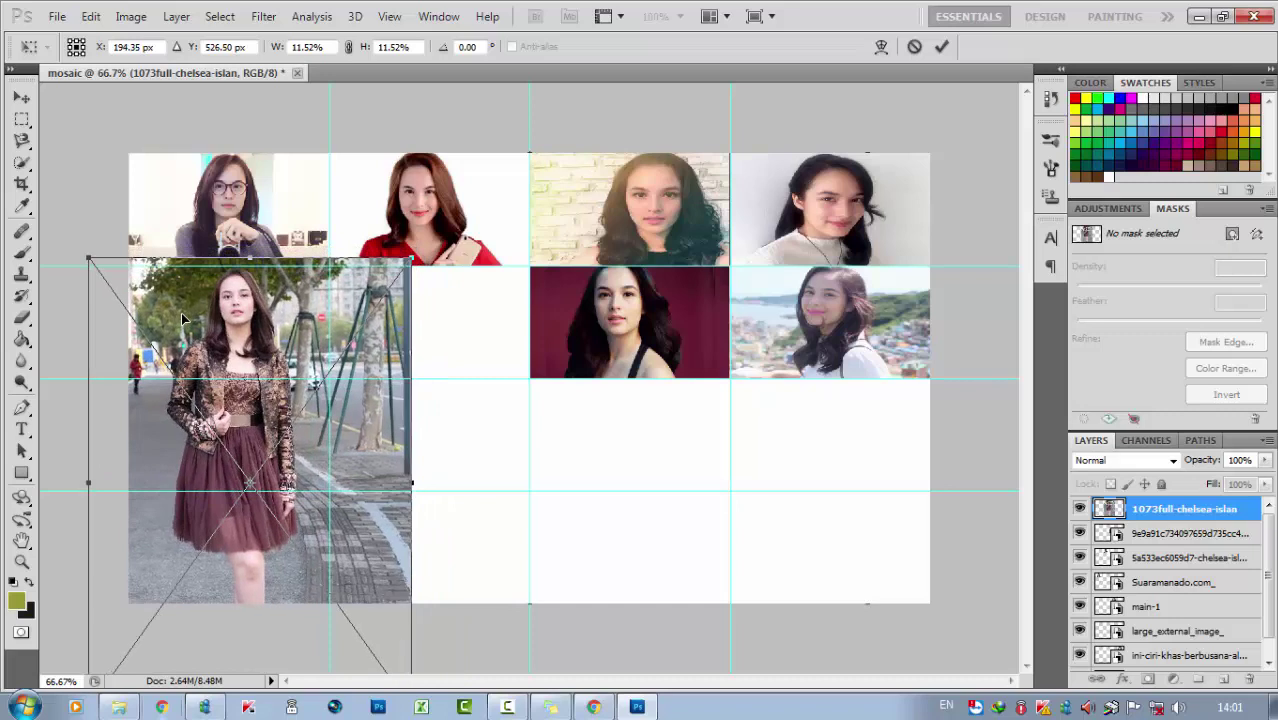
left_click_drag(183, 318, 223, 172)
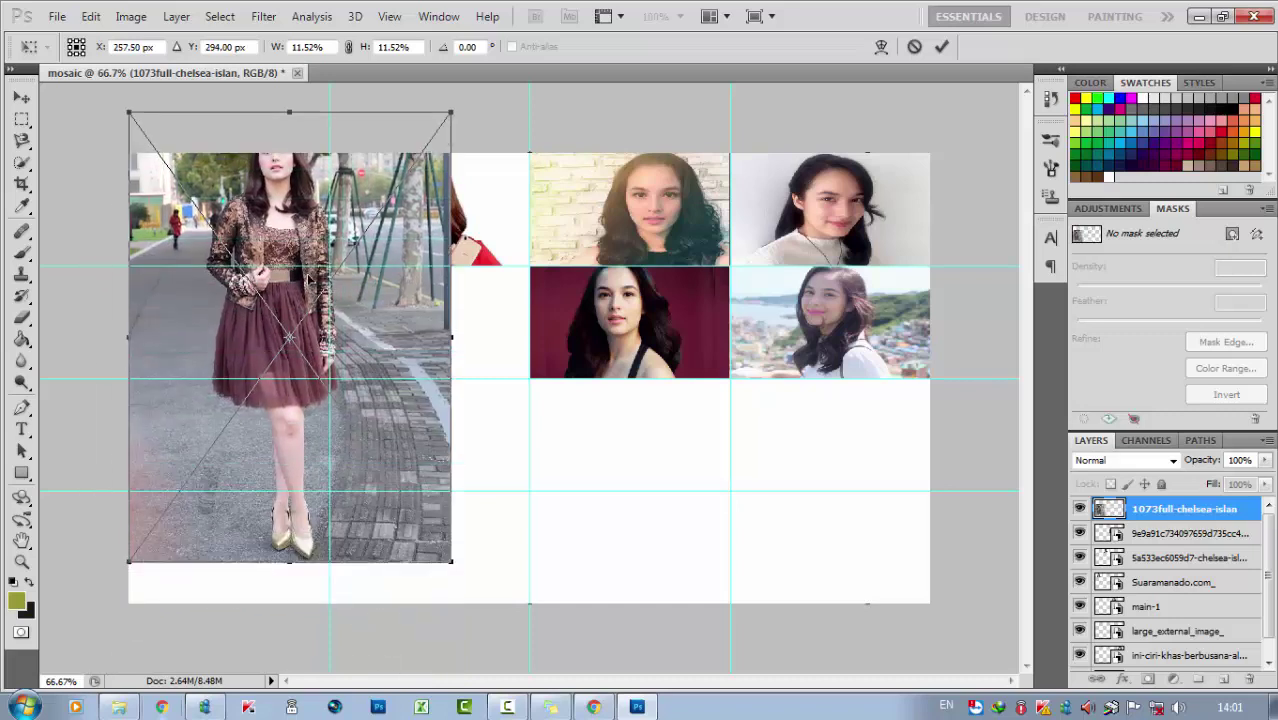
mouse_move(455, 567)
left_mouse_down()
mouse_move(357, 485)
mouse_move(277, 262)
mouse_move(320, 260)
left_mouse_up()
mouse_move(272, 206)
left_mouse_down()
mouse_move(290, 284)
mouse_move(275, 366)
mouse_move(277, 355)
left_mouse_up()
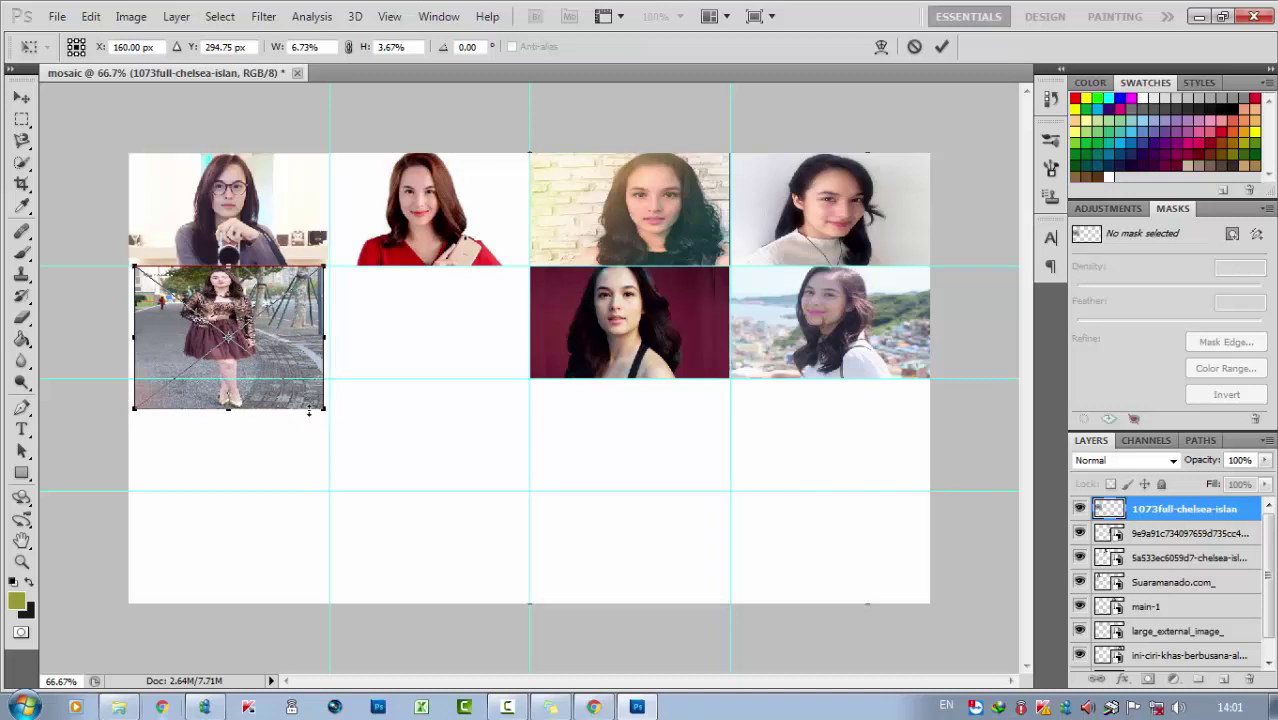
mouse_move(324, 408)
left_mouse_down()
mouse_move(323, 368)
mouse_move(425, 359)
left_mouse_up()
left_click(912, 50)
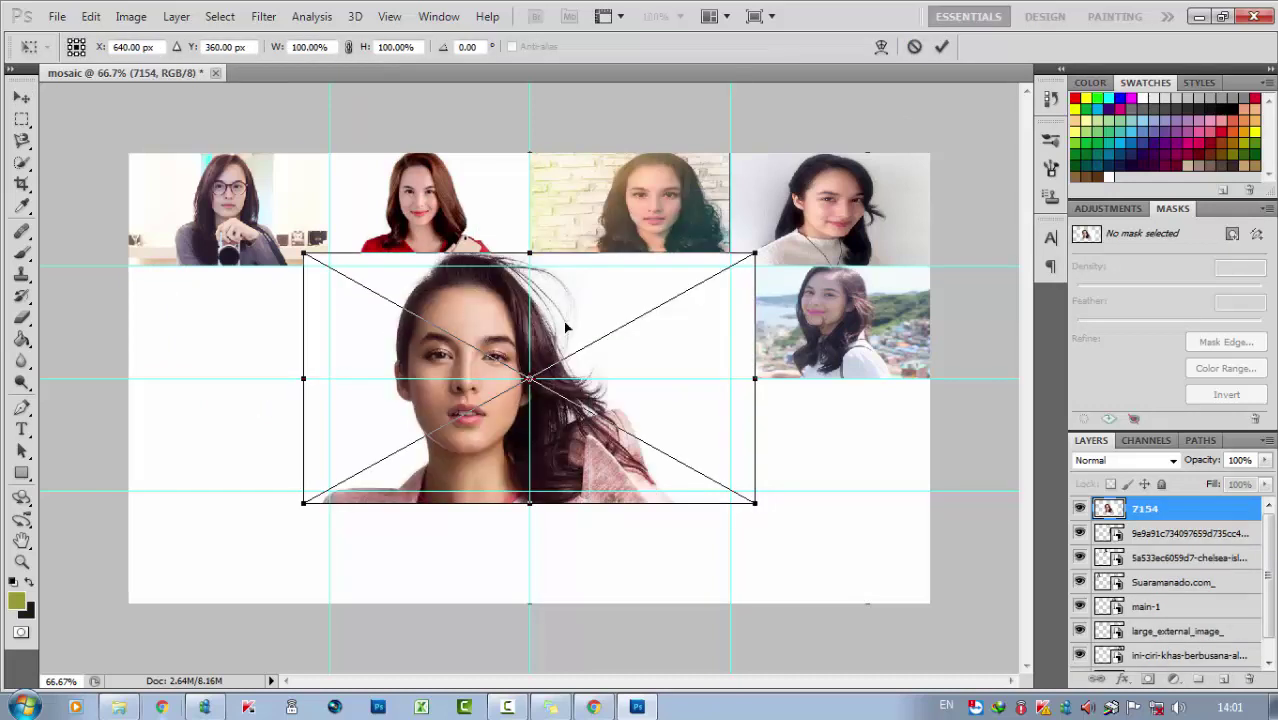
Step: Fit the 7154 and 146112_chelsea-islan photos into the remaining second-row cells
left_click_drag(563, 320, 388, 333)
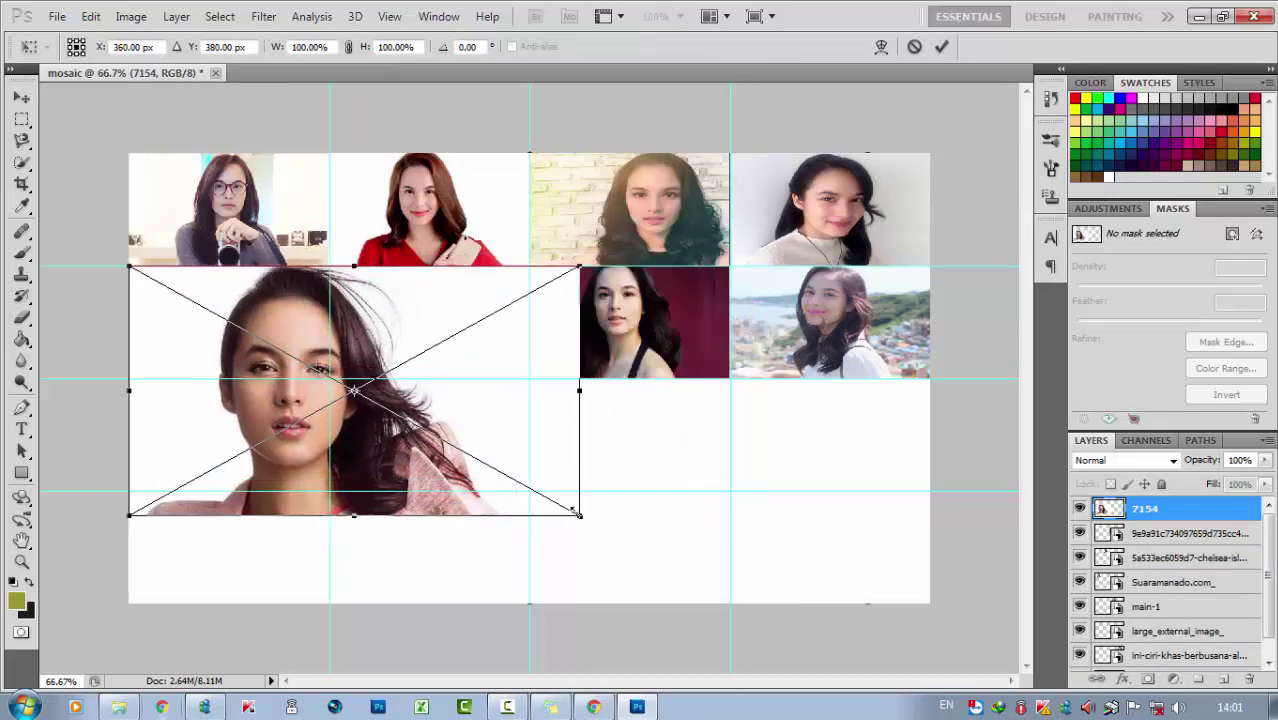
left_click_drag(576, 512, 329, 377)
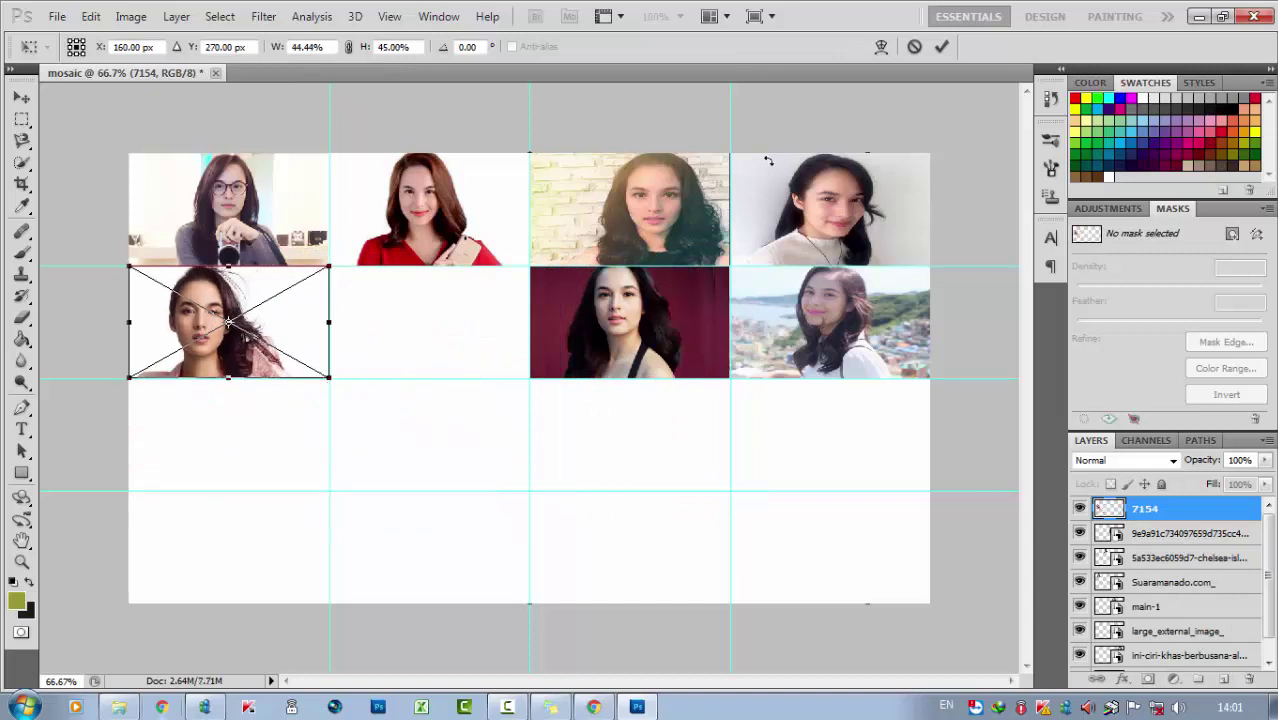
left_click(941, 46)
mouse_move(519, 450)
left_mouse_down()
mouse_move(581, 322)
mouse_move(488, 198)
left_mouse_up()
mouse_move(855, 545)
left_mouse_down()
mouse_move(558, 360)
mouse_move(521, 372)
left_mouse_up()
mouse_move(190, 98)
left_mouse_down()
mouse_move(243, 100)
mouse_move(338, 268)
left_mouse_up()
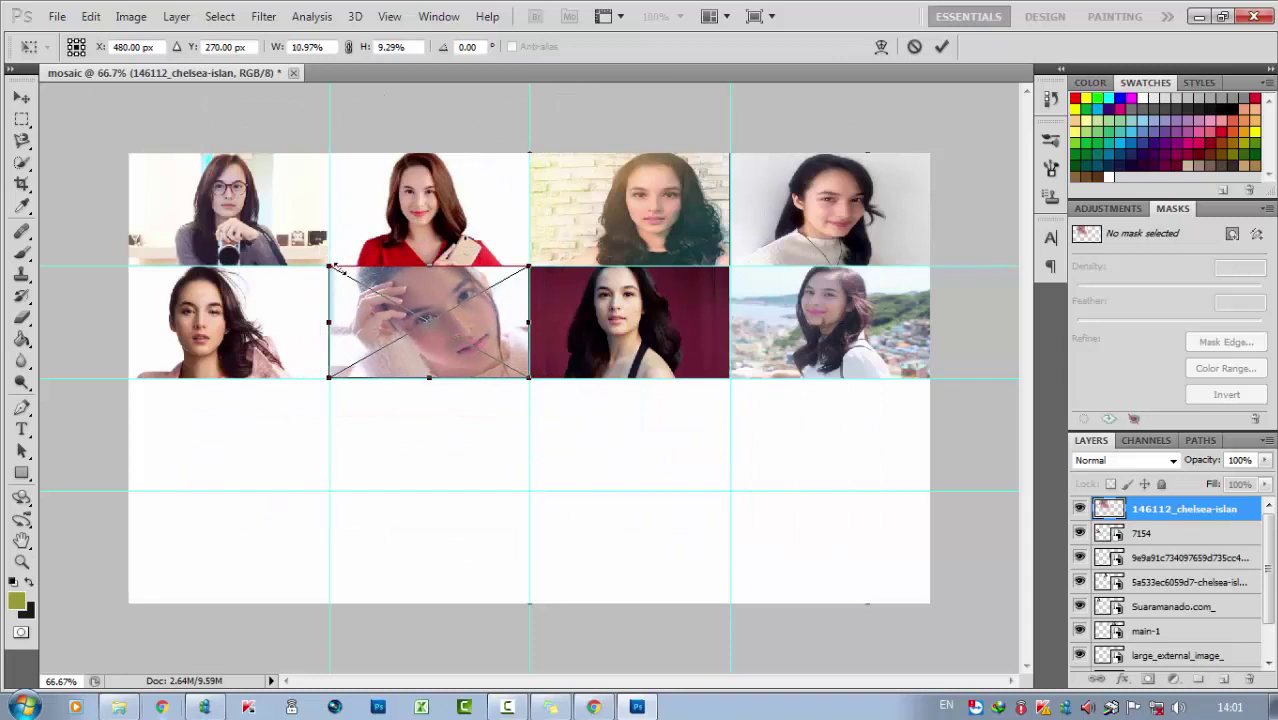
left_click(943, 46)
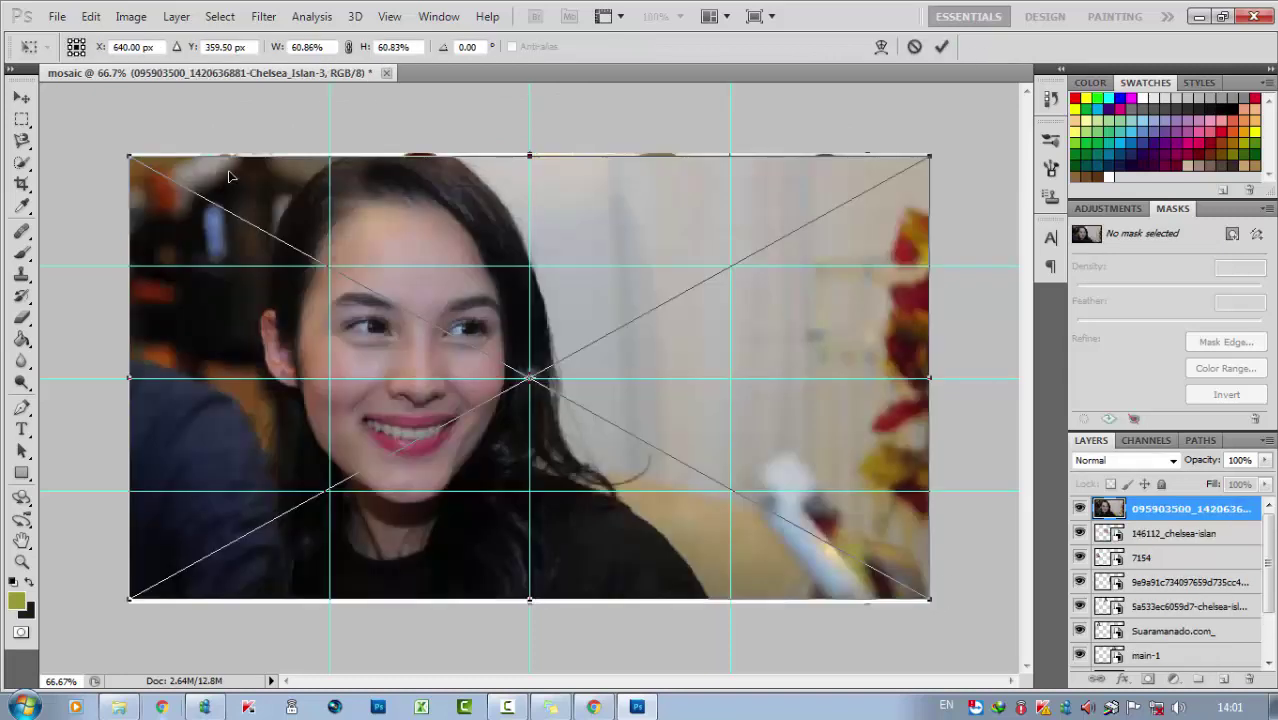
Step: Fit photos into the first and last cells of the third row
mouse_move(131, 157)
left_mouse_down()
mouse_move(183, 391)
mouse_move(131, 378)
left_mouse_up()
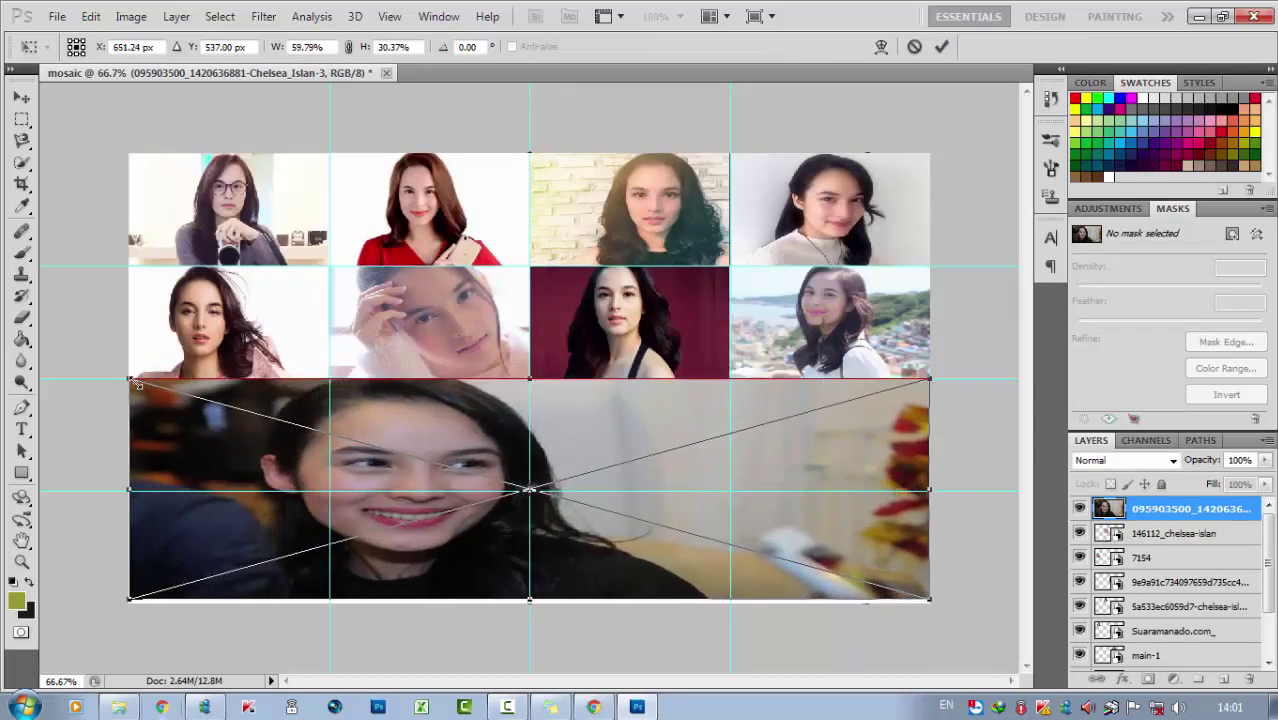
mouse_move(932, 598)
left_mouse_down()
mouse_move(342, 472)
mouse_move(330, 490)
left_mouse_up()
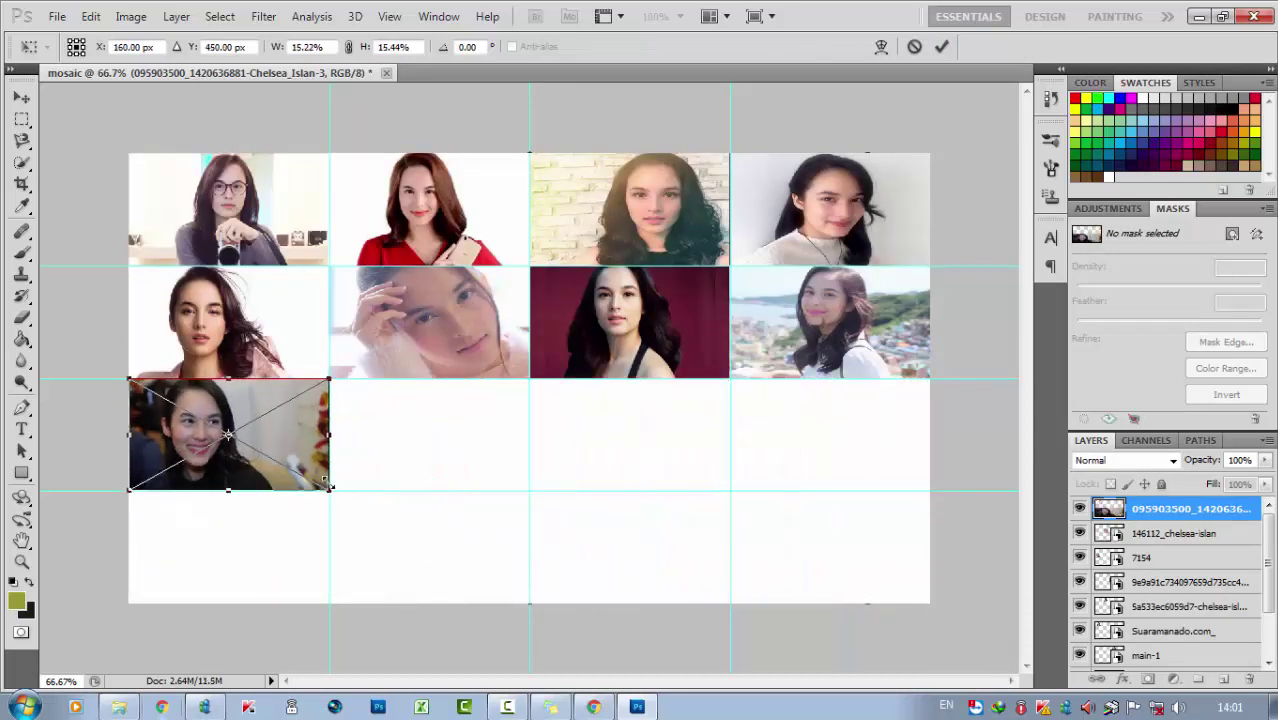
left_click(932, 48)
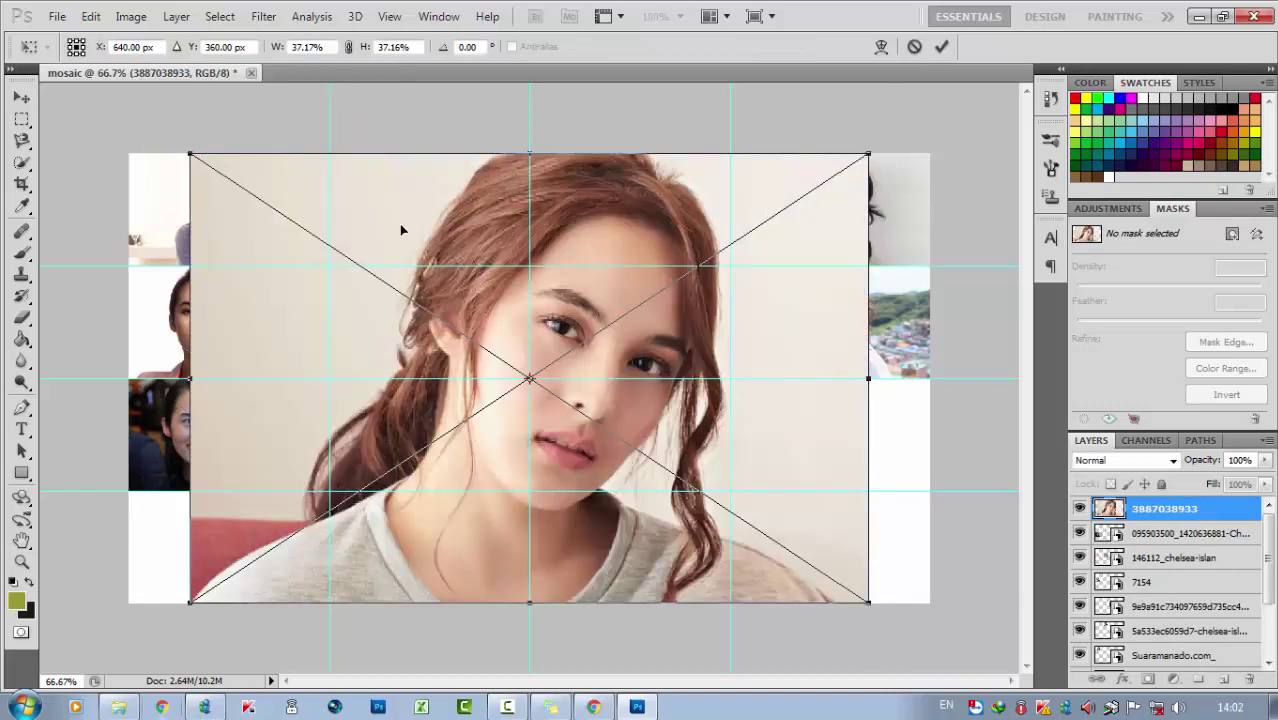
mouse_move(181, 153)
left_mouse_down()
mouse_move(251, 171)
mouse_move(627, 451)
mouse_move(729, 379)
left_mouse_up()
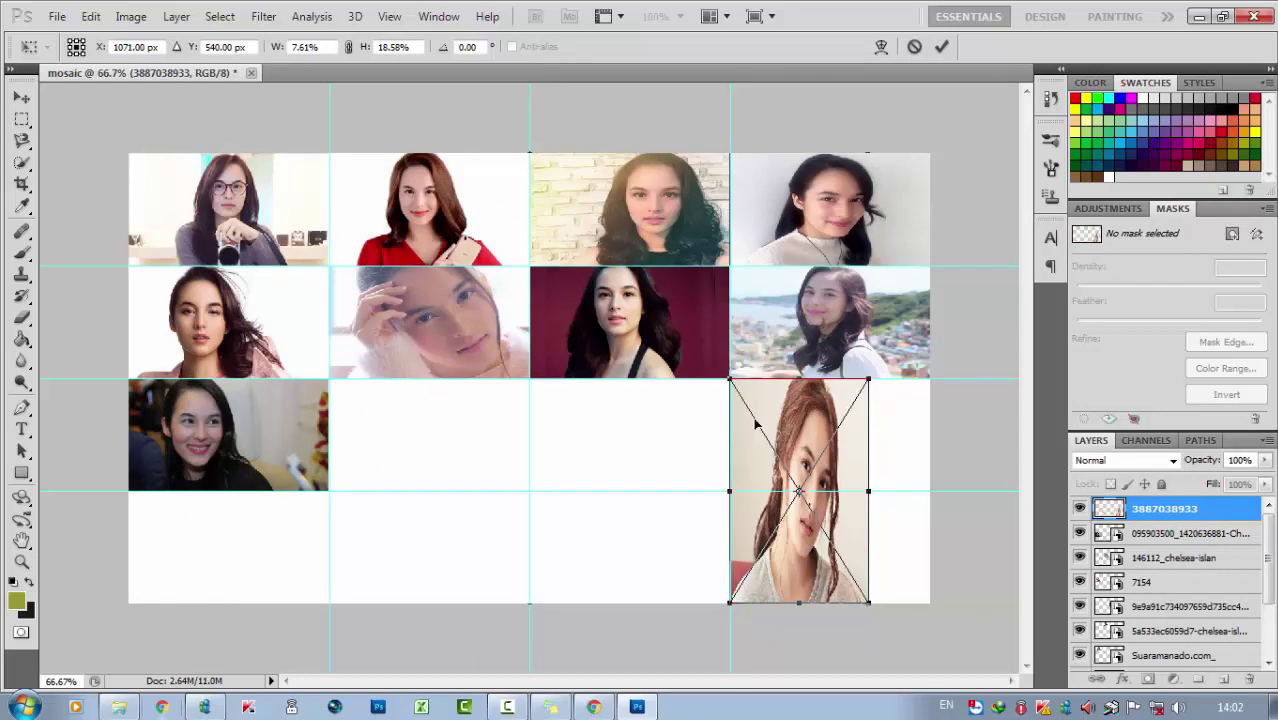
left_click_drag(870, 606, 930, 490)
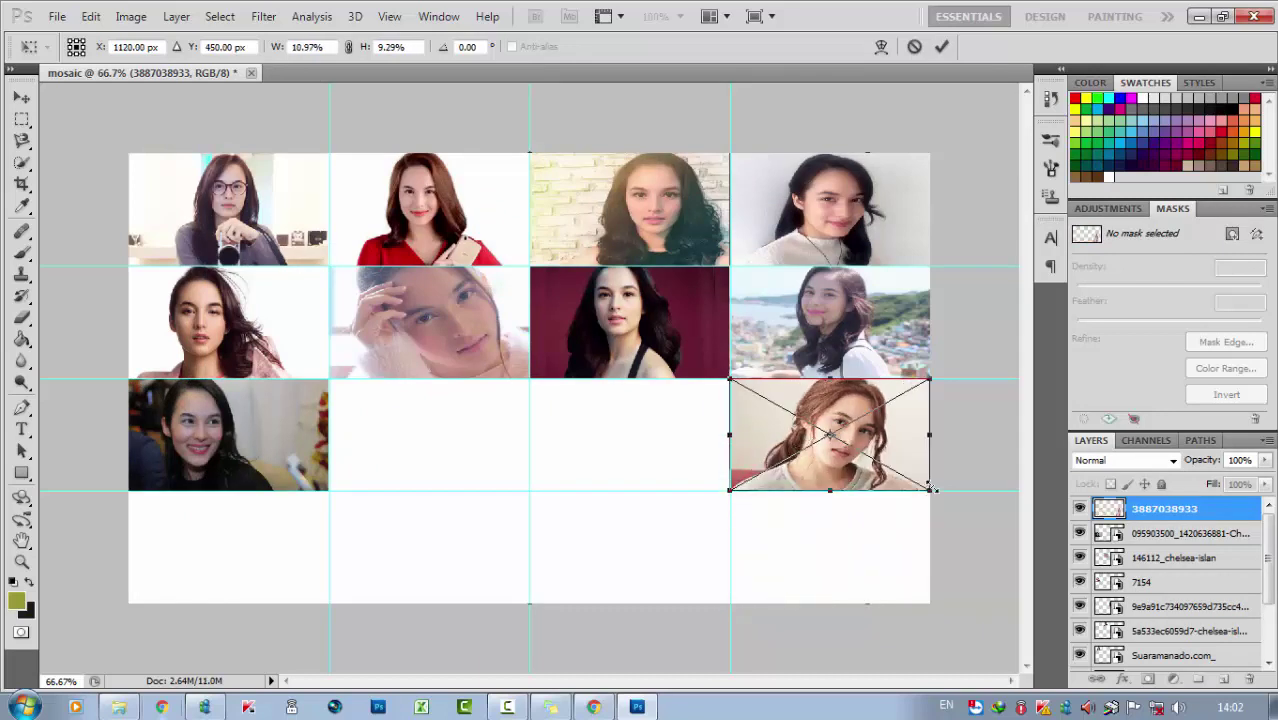
left_click(941, 47)
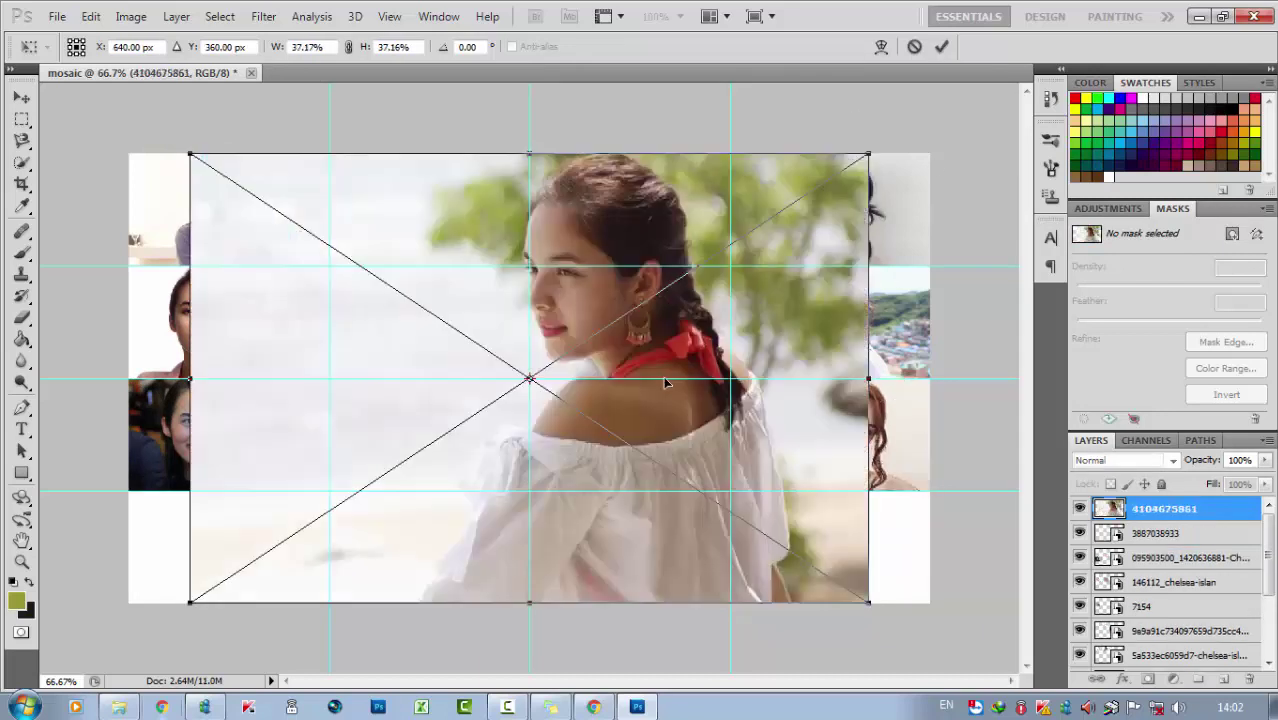
Step: Fit the beach photo into the bottom-right cell and another photo into the third row's third cell
left_click_drag(187, 153, 729, 491)
left_click_drag(868, 598, 919, 594)
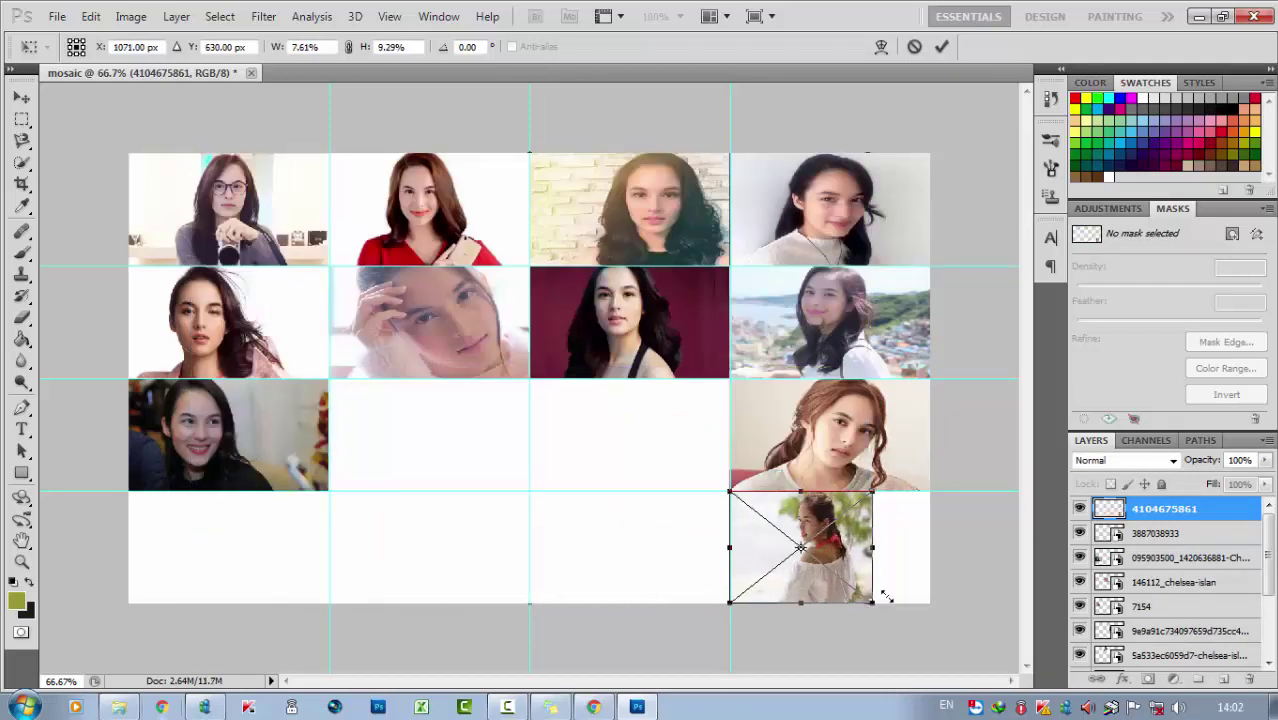
left_click(941, 47)
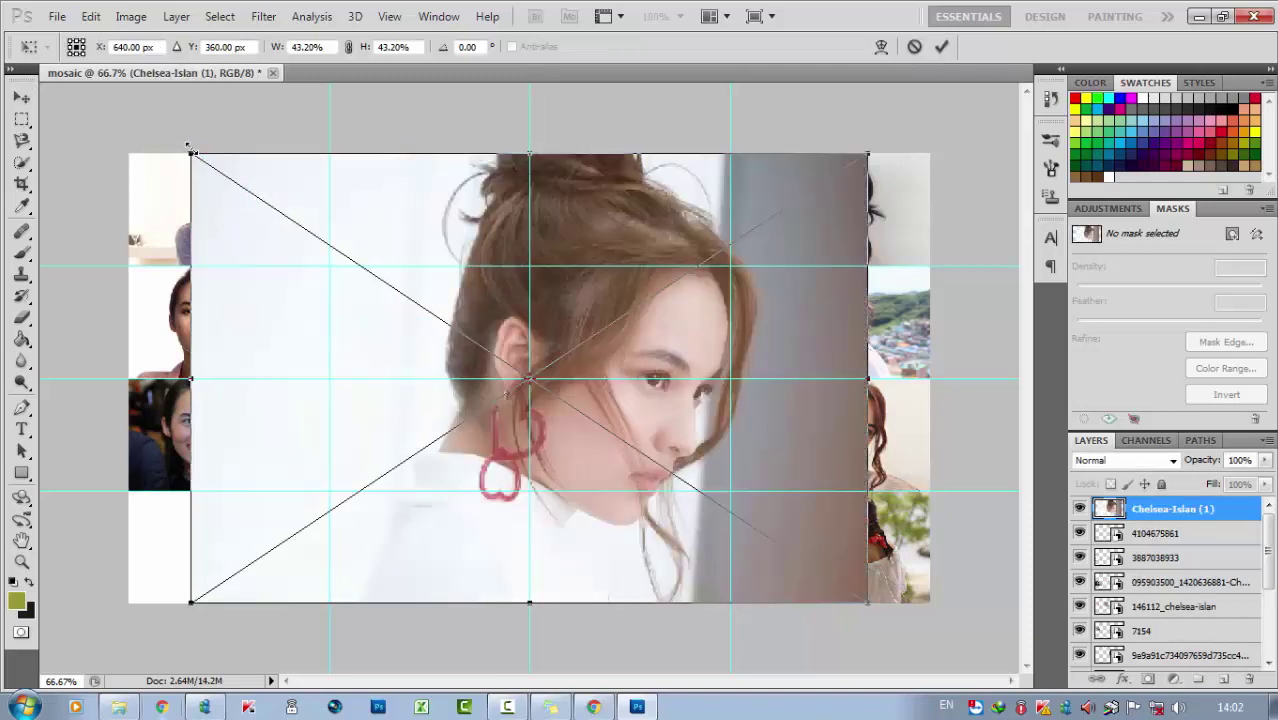
left_click_drag(187, 147, 529, 379)
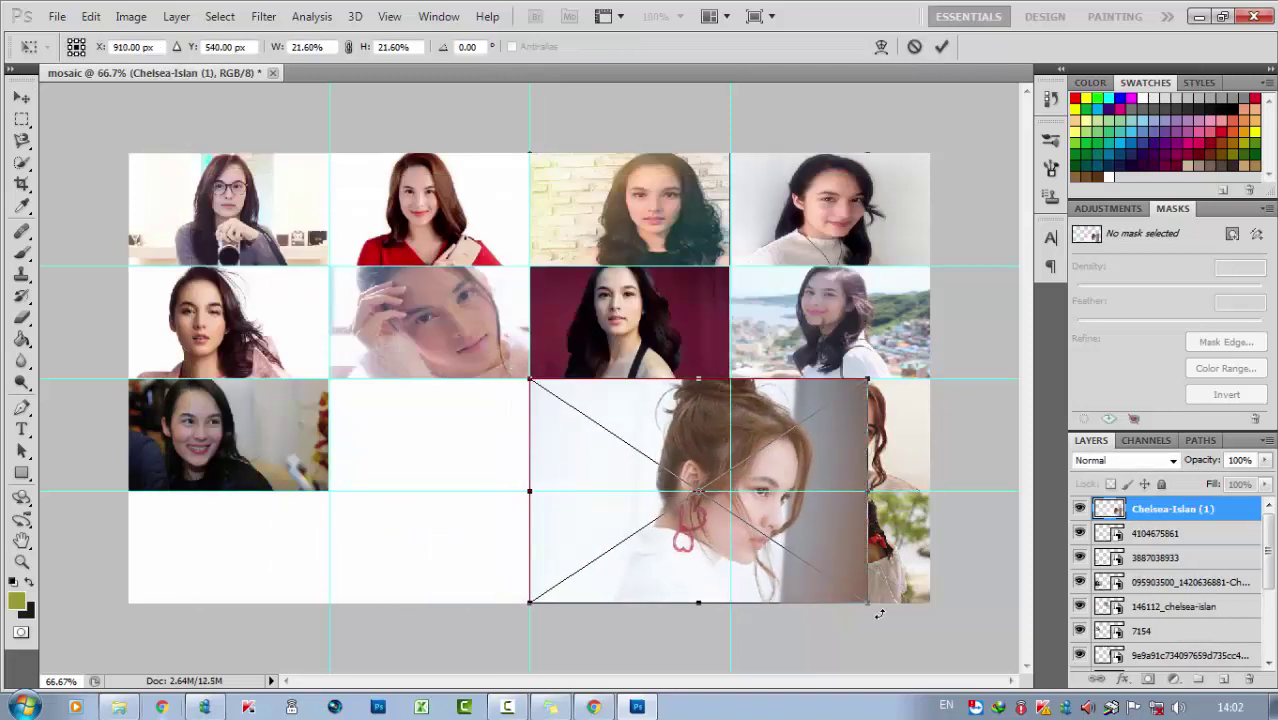
left_click_drag(869, 605, 729, 490)
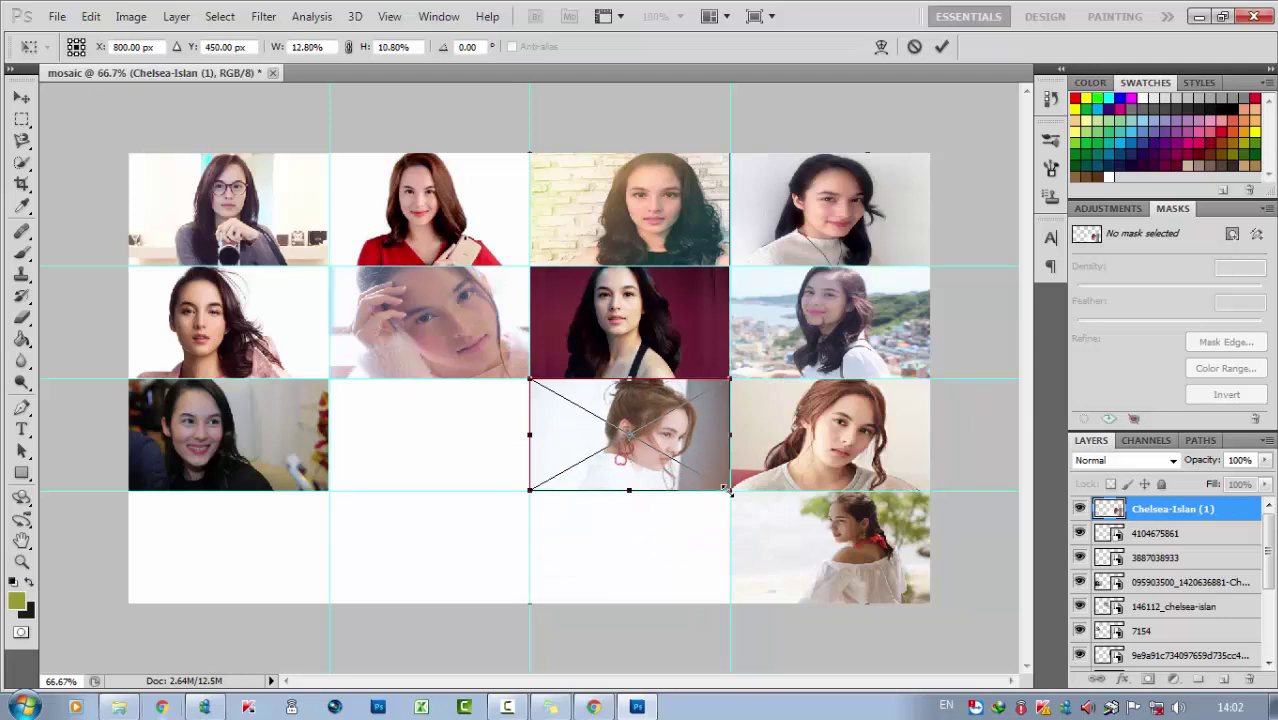
left_click(941, 47)
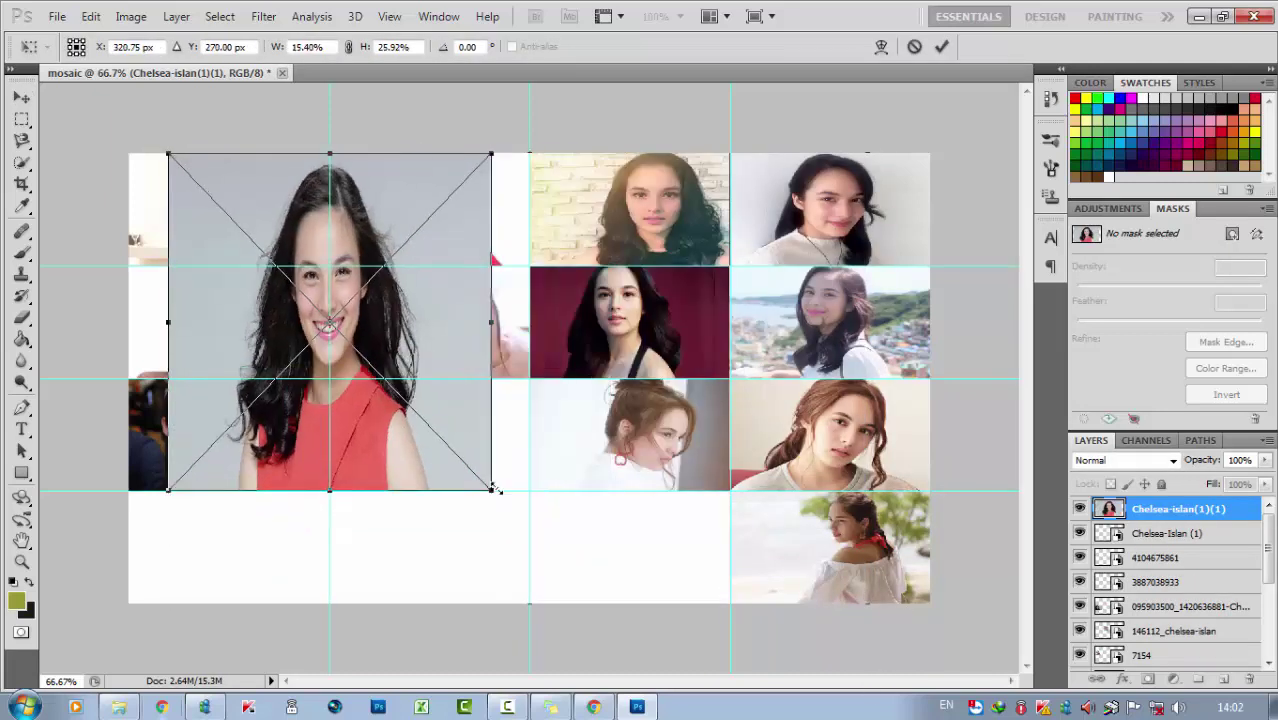
Step: Fit the red-top photo into the third row's second cell and size the glasses photo for the bottom row
left_click_drag(883, 598, 529, 490)
left_click_drag(165, 155, 329, 379)
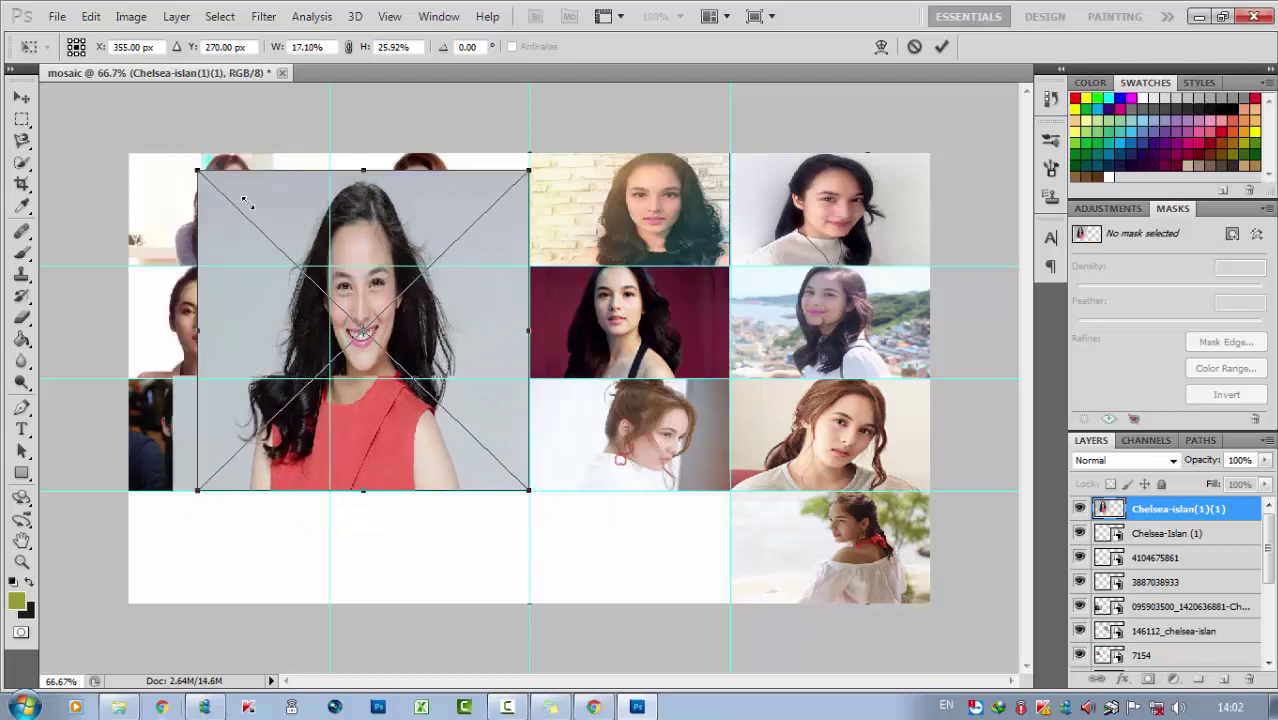
left_click(941, 47)
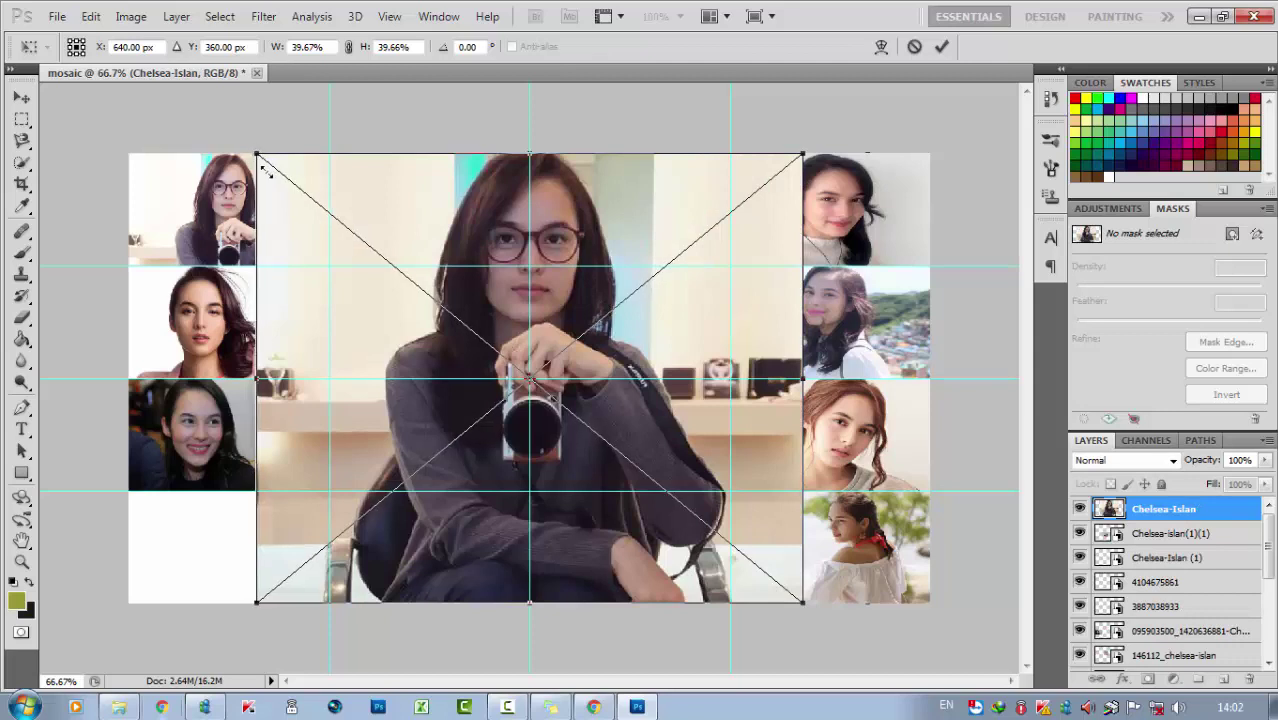
left_click_drag(256, 155, 531, 492)
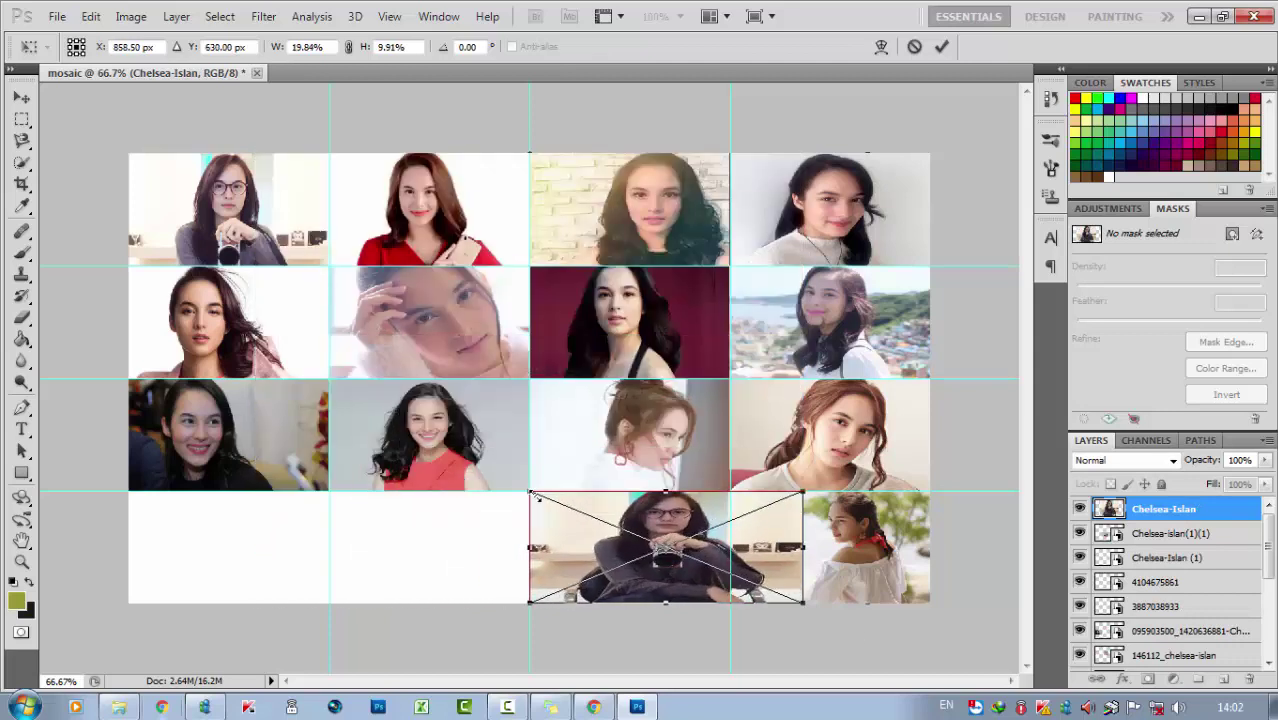
left_click_drag(814, 607, 731, 601)
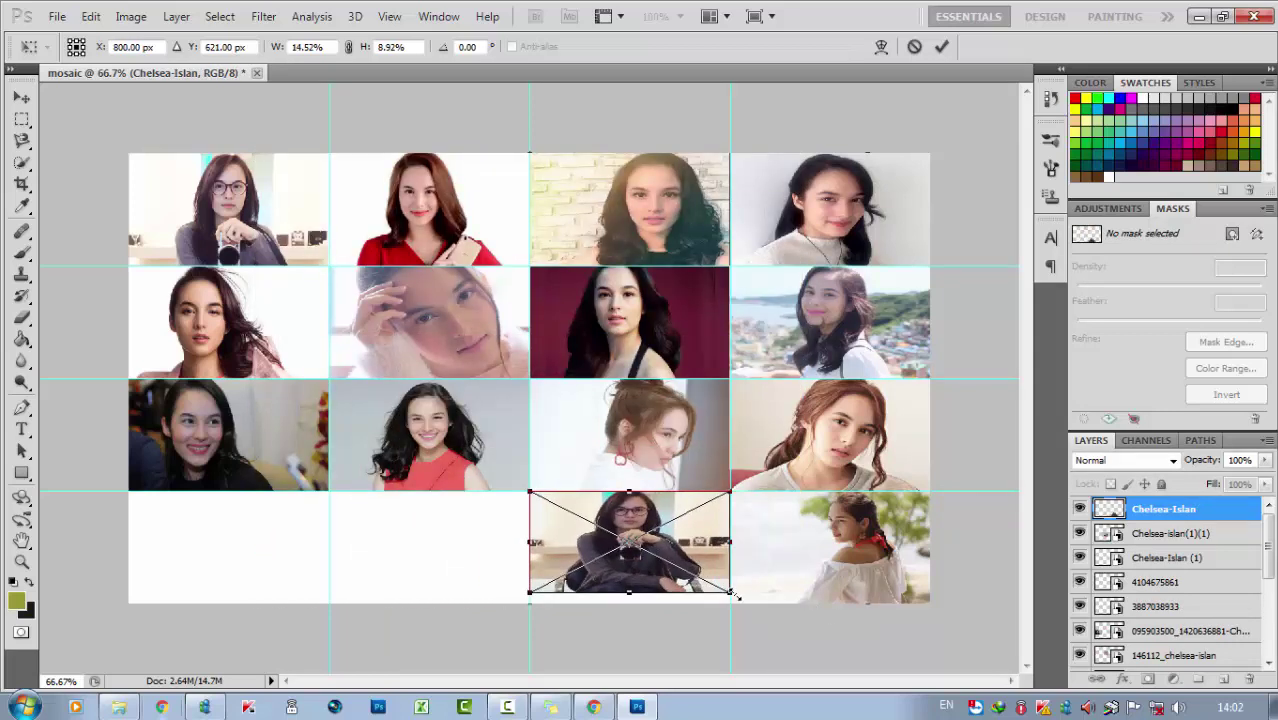
Step: Commit the glasses photo, then fit photos into the bottom row's second and first cells
left_click(941, 46)
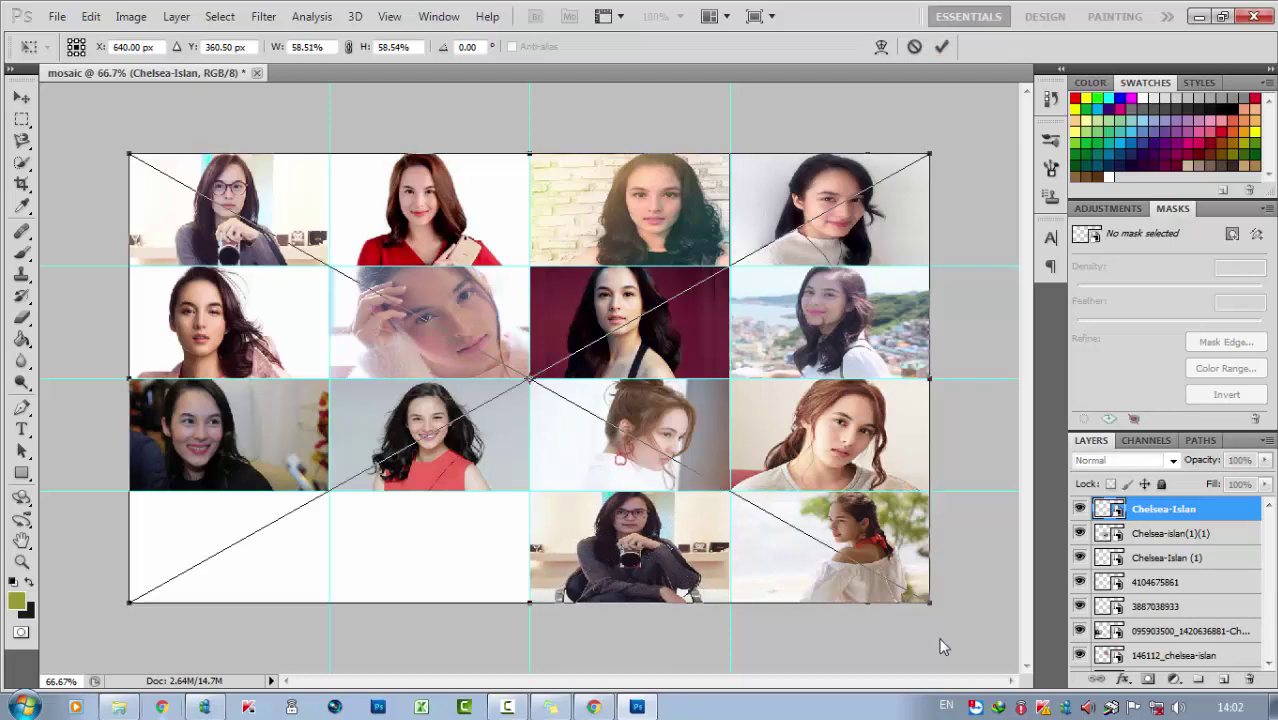
left_click_drag(124, 154, 336, 490)
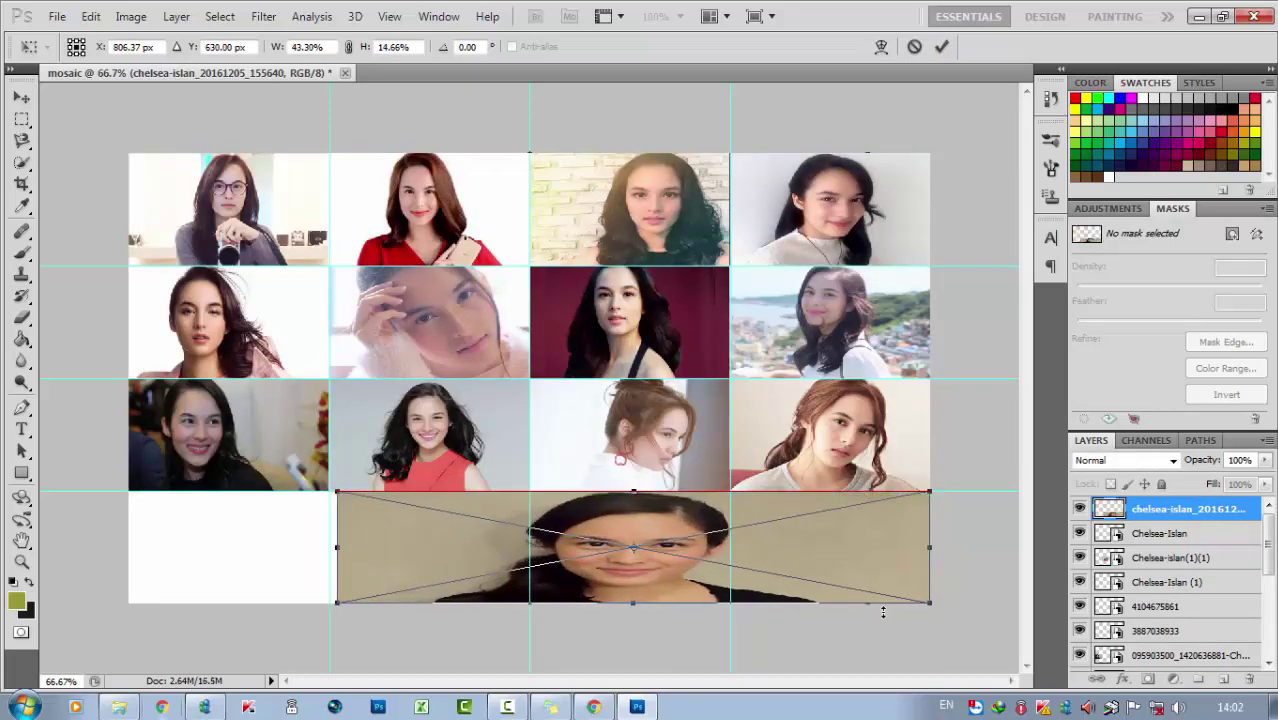
left_click_drag(928, 603, 501, 597)
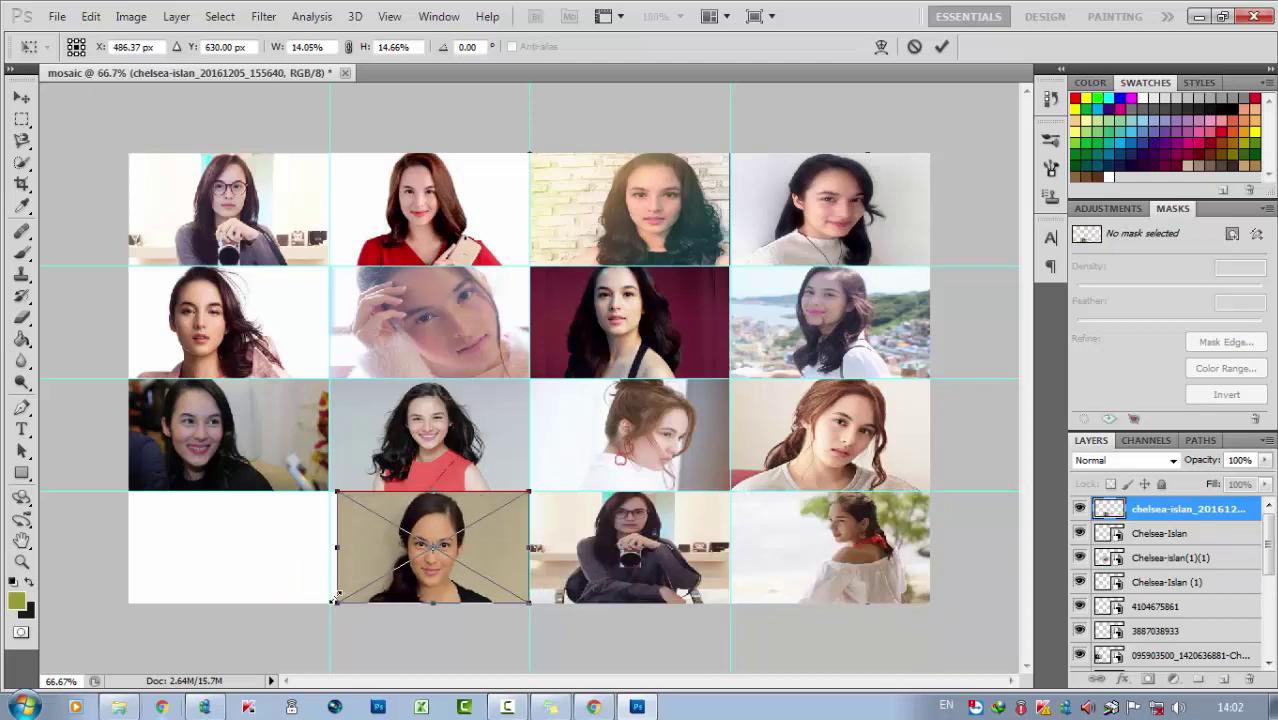
key("Return")
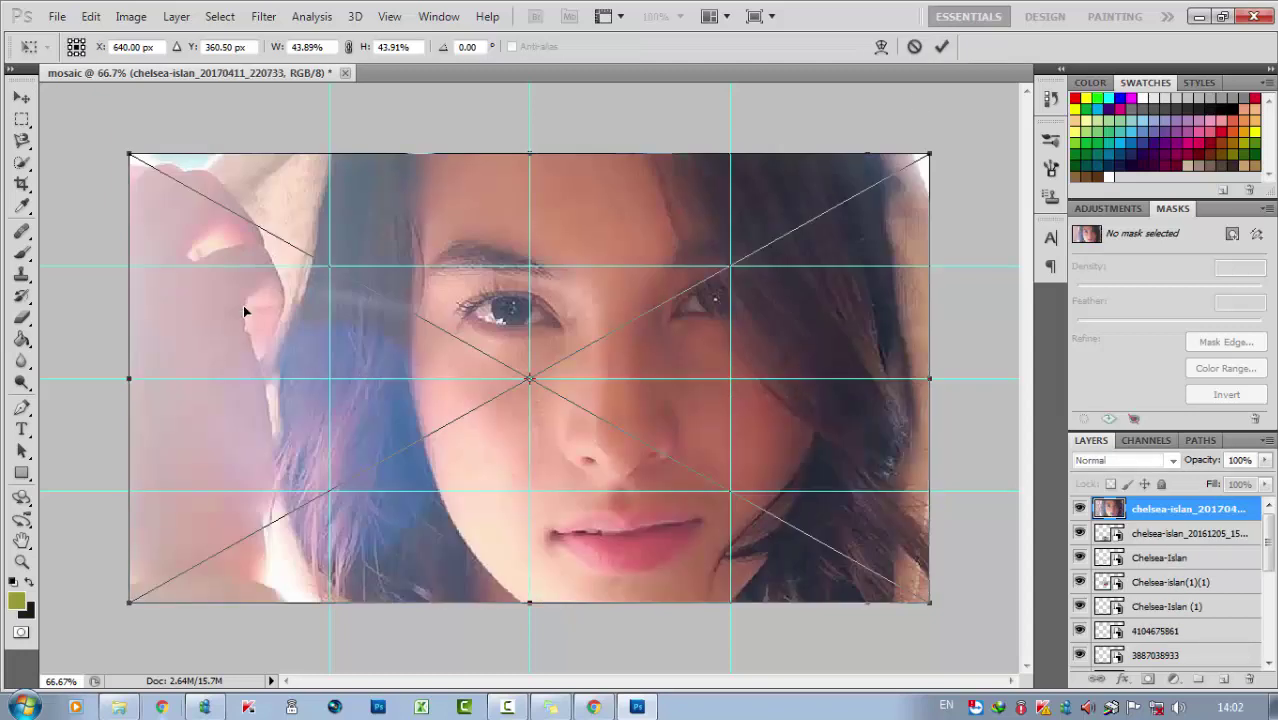
left_click_drag(930, 603, 329, 603)
left_click_drag(330, 155, 331, 491)
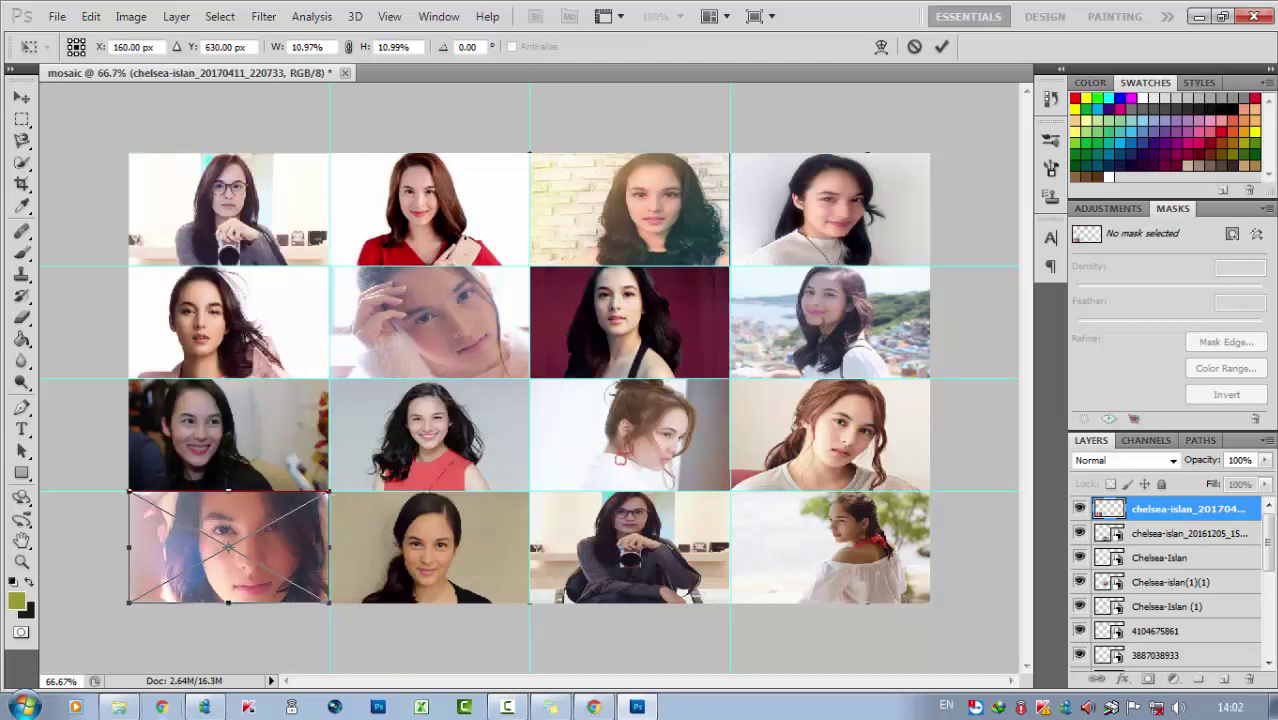
left_click(941, 46)
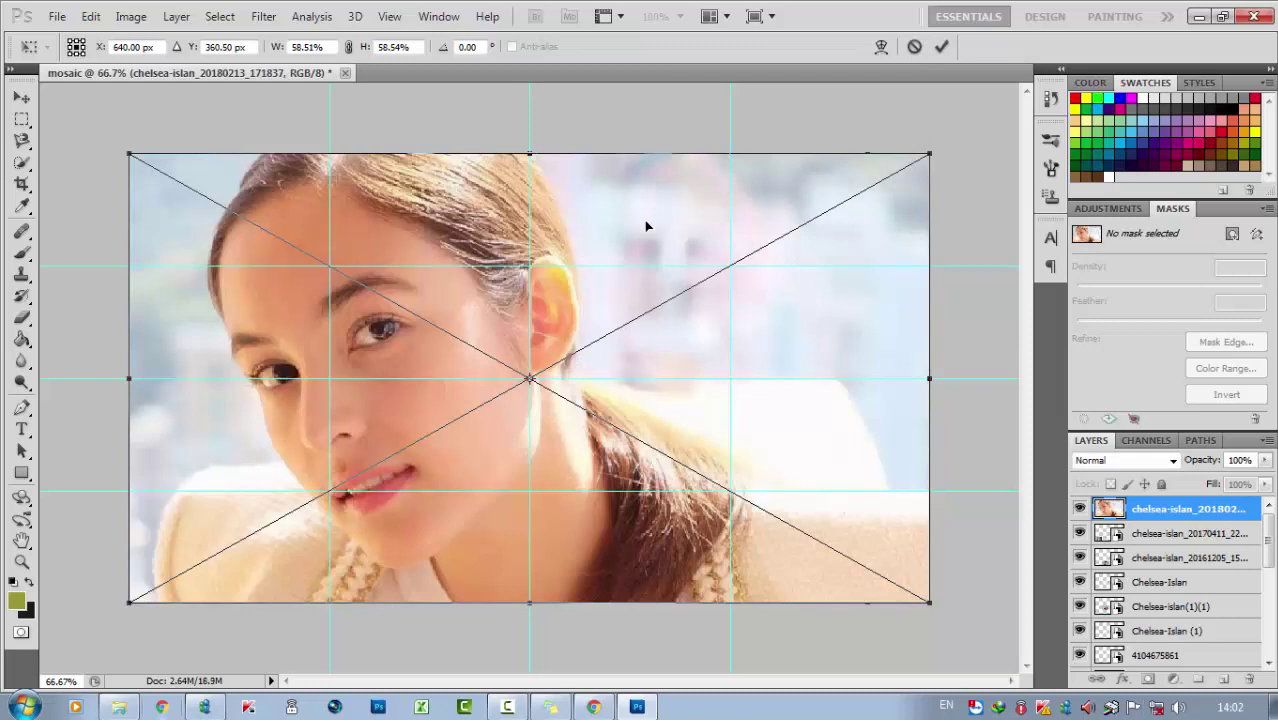
Step: Move one more placed photo and shrink it to roughly one grid cell
left_click_drag(650, 220, 687, 263)
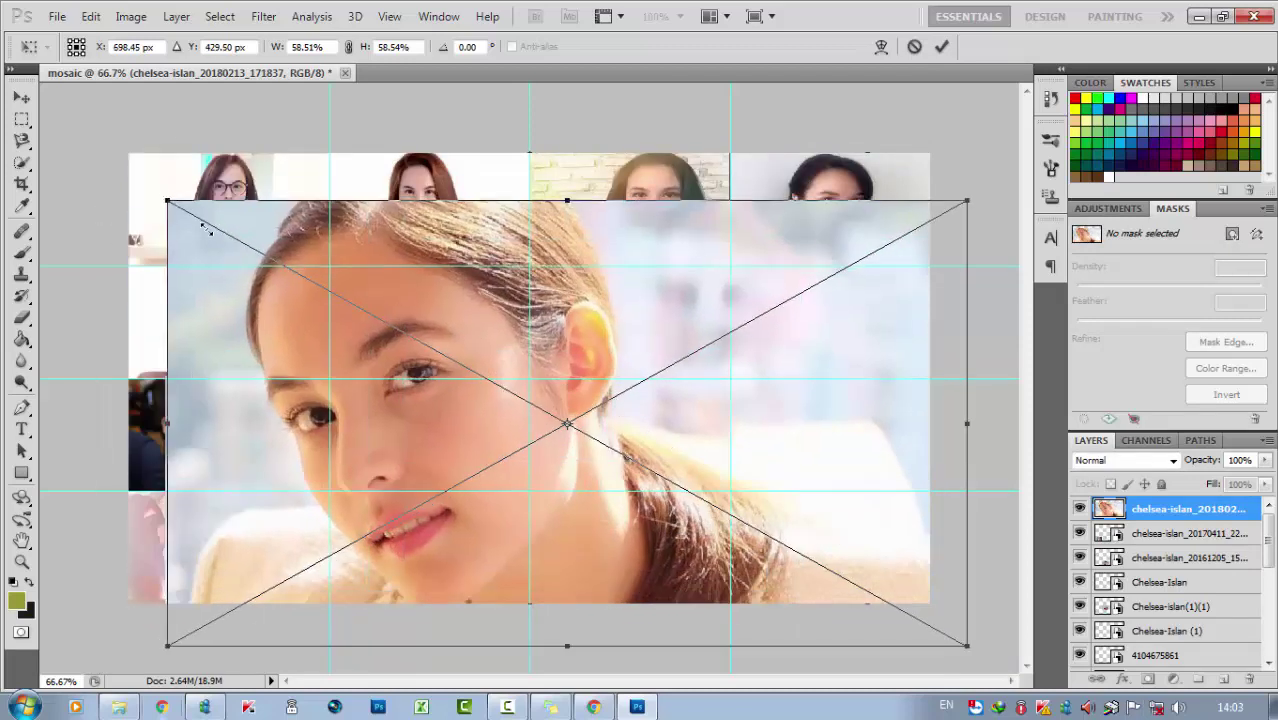
left_click_drag(167, 197, 531, 493)
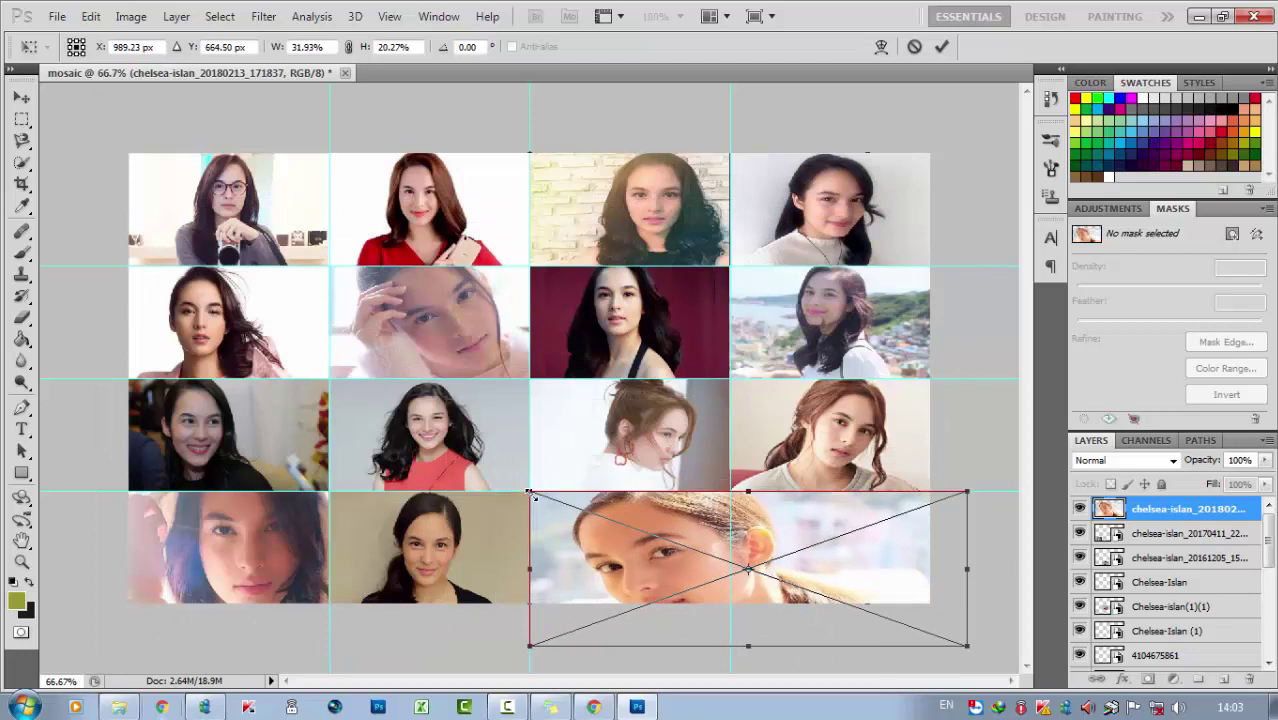
mouse_move(966, 645)
left_mouse_down()
mouse_move(729, 601)
mouse_move(680, 477)
left_mouse_up()
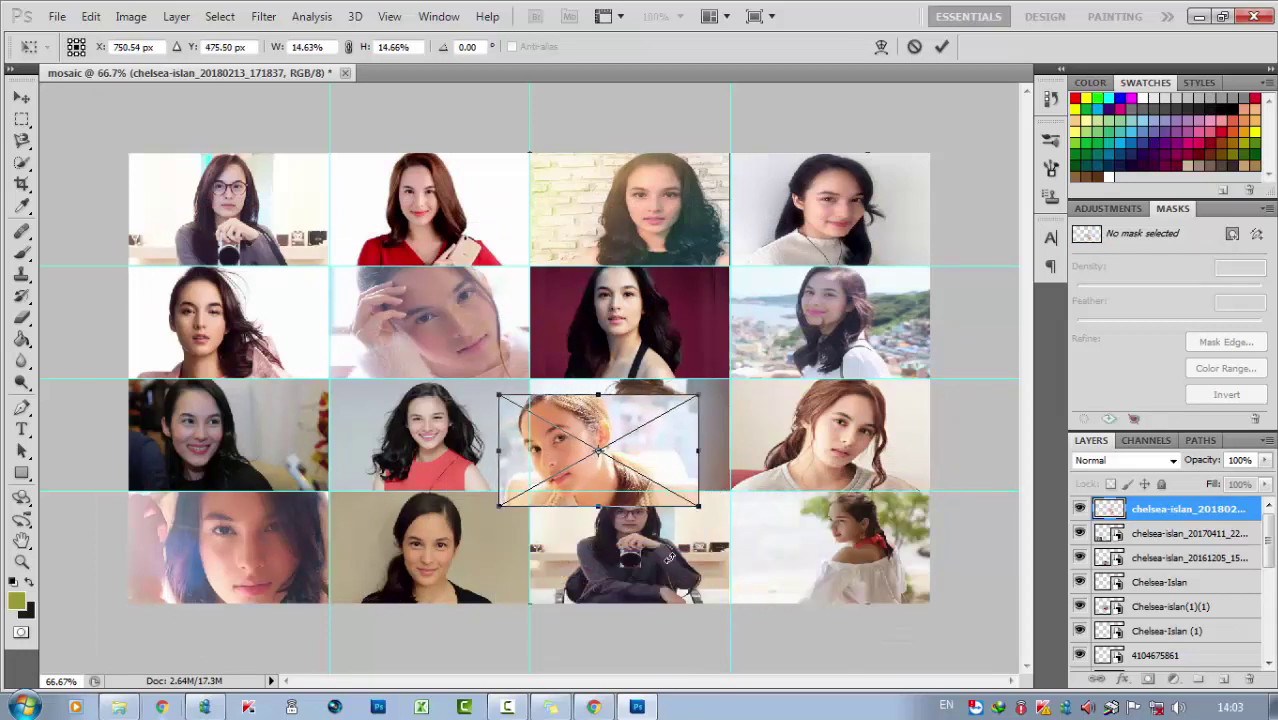
Step: Commit the placed close-up face and blue-background portrait, nudging the close-up into position
left_click(941, 46)
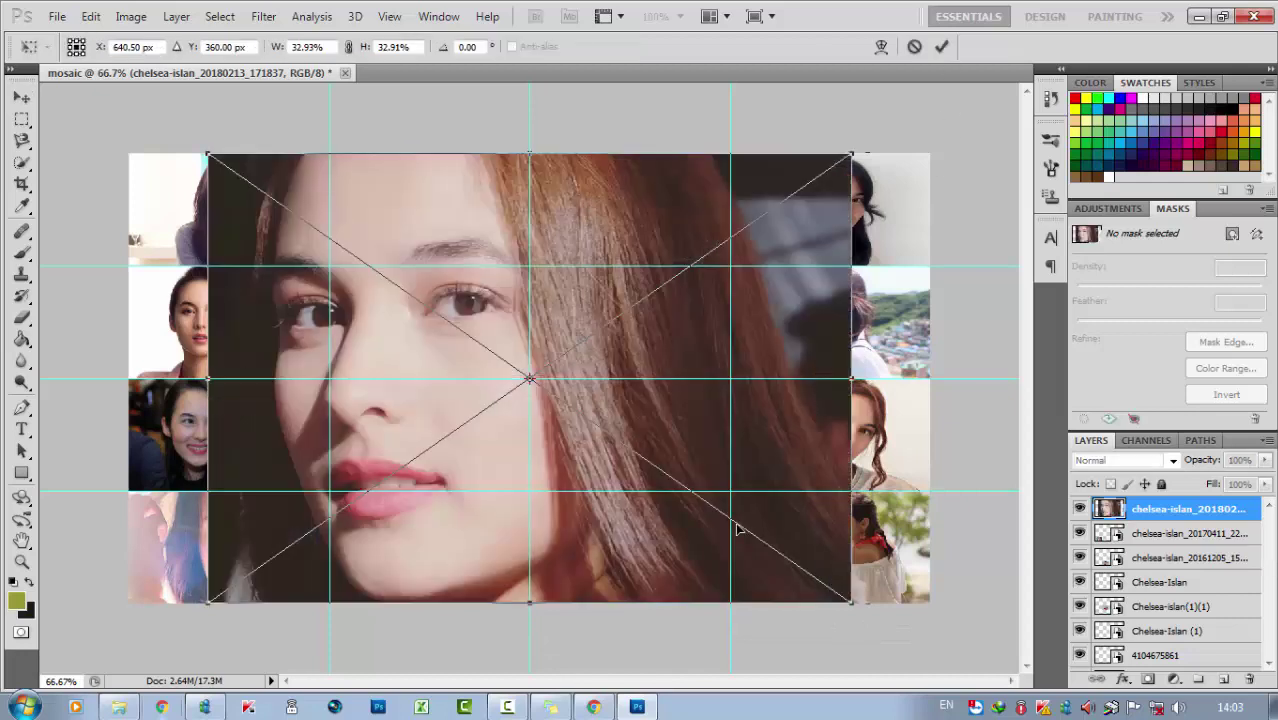
mouse_move(700, 391)
left_mouse_down()
mouse_move(733, 419)
mouse_move(750, 463)
left_mouse_up()
mouse_move(834, 523)
left_mouse_down()
mouse_move(787, 393)
mouse_move(832, 532)
left_mouse_up()
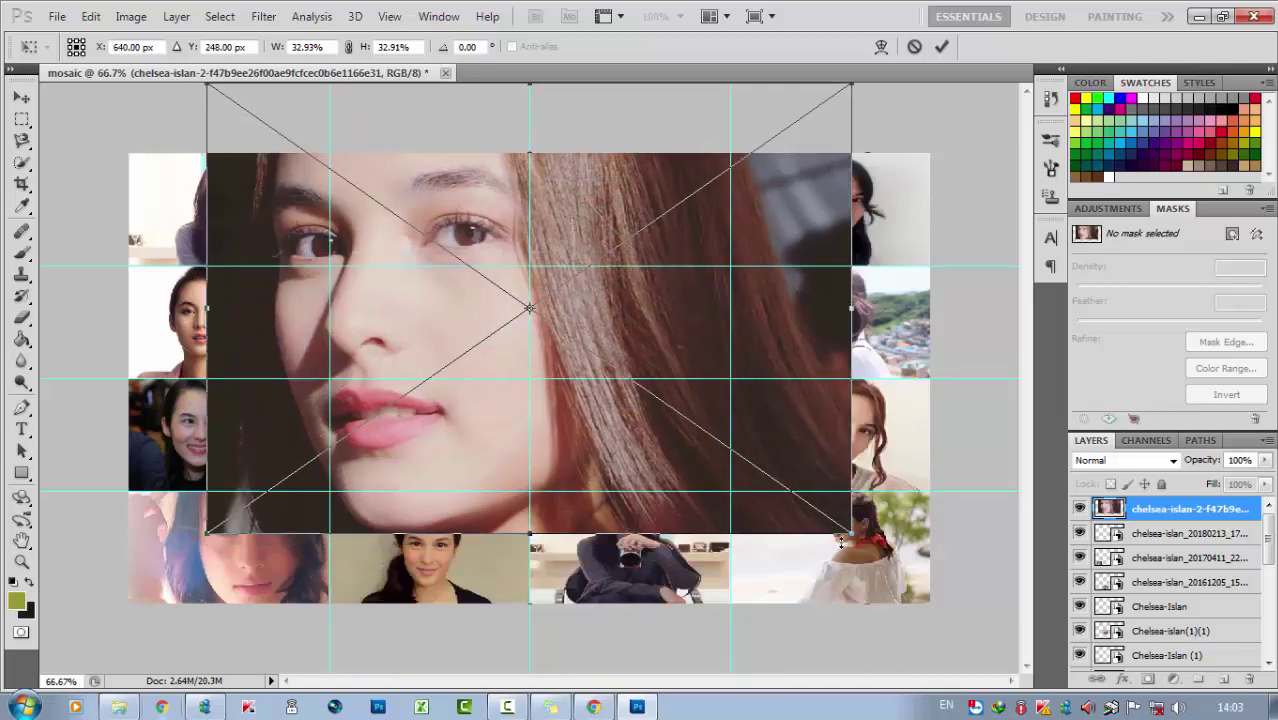
left_click(941, 46)
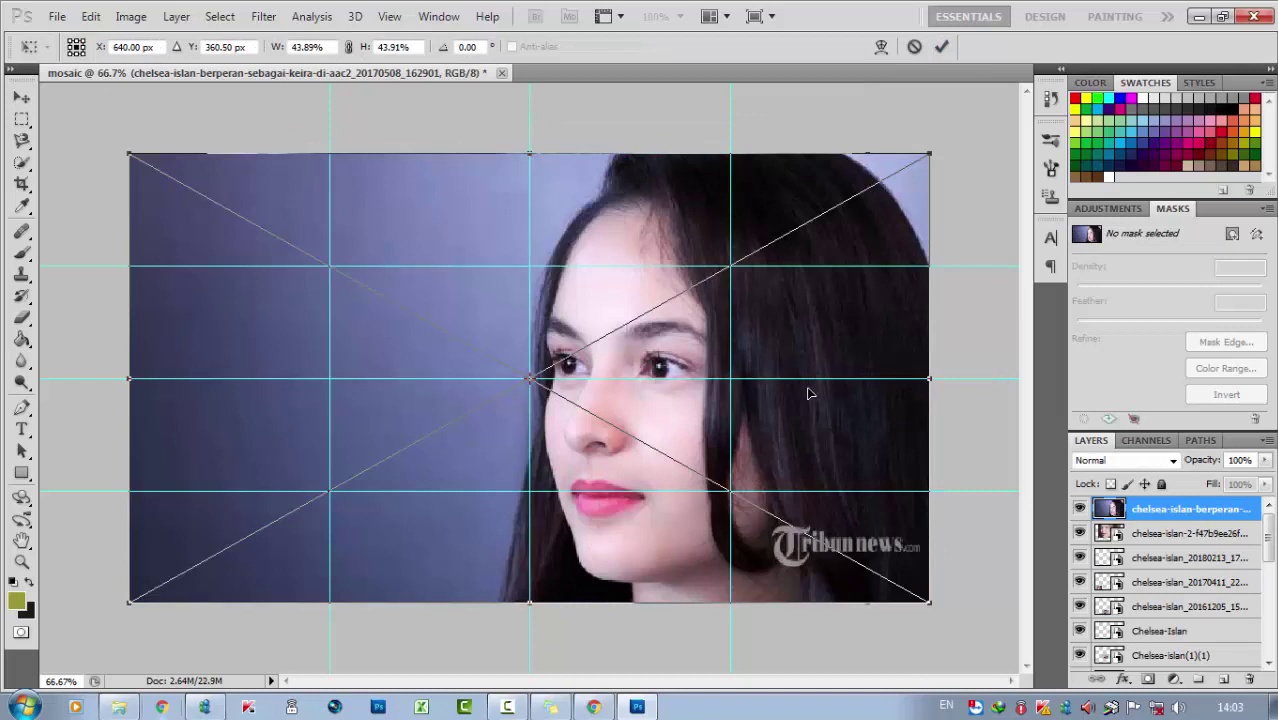
left_click(940, 47)
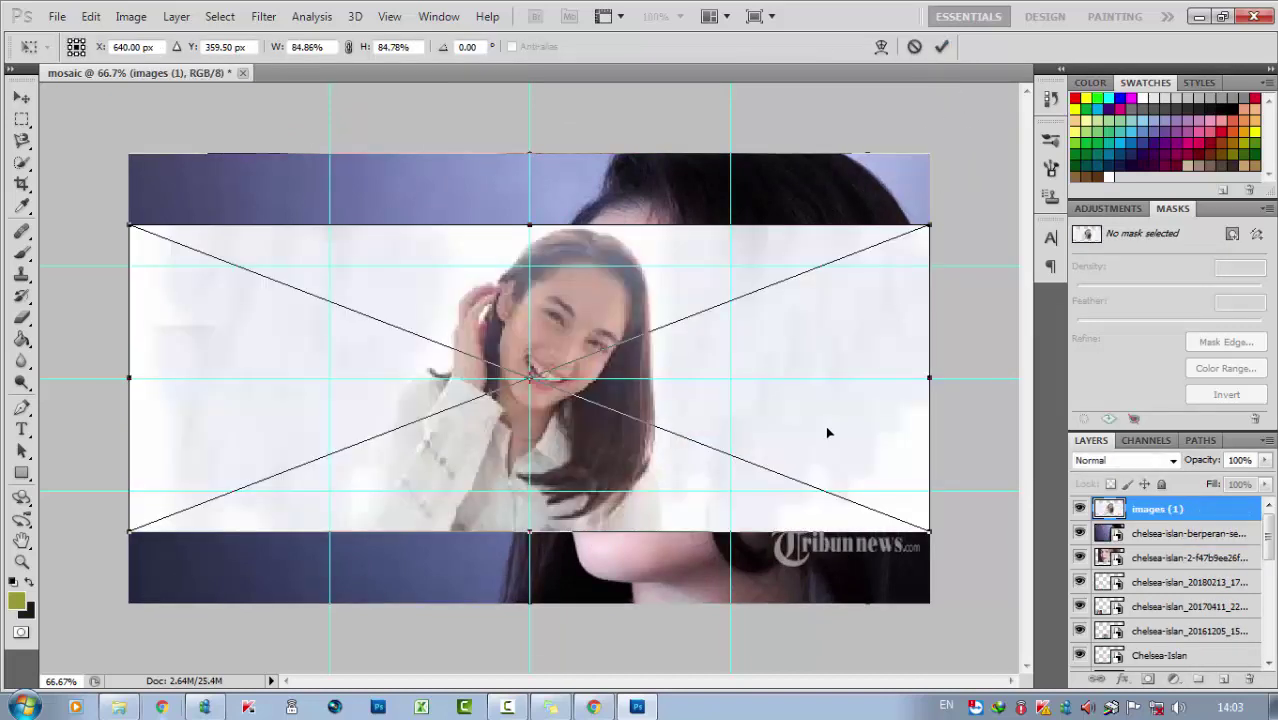
key("Return")
Step: Discard the remaining placed photos, including the red-background, garden and red-blouse portraits
left_click(568, 277)
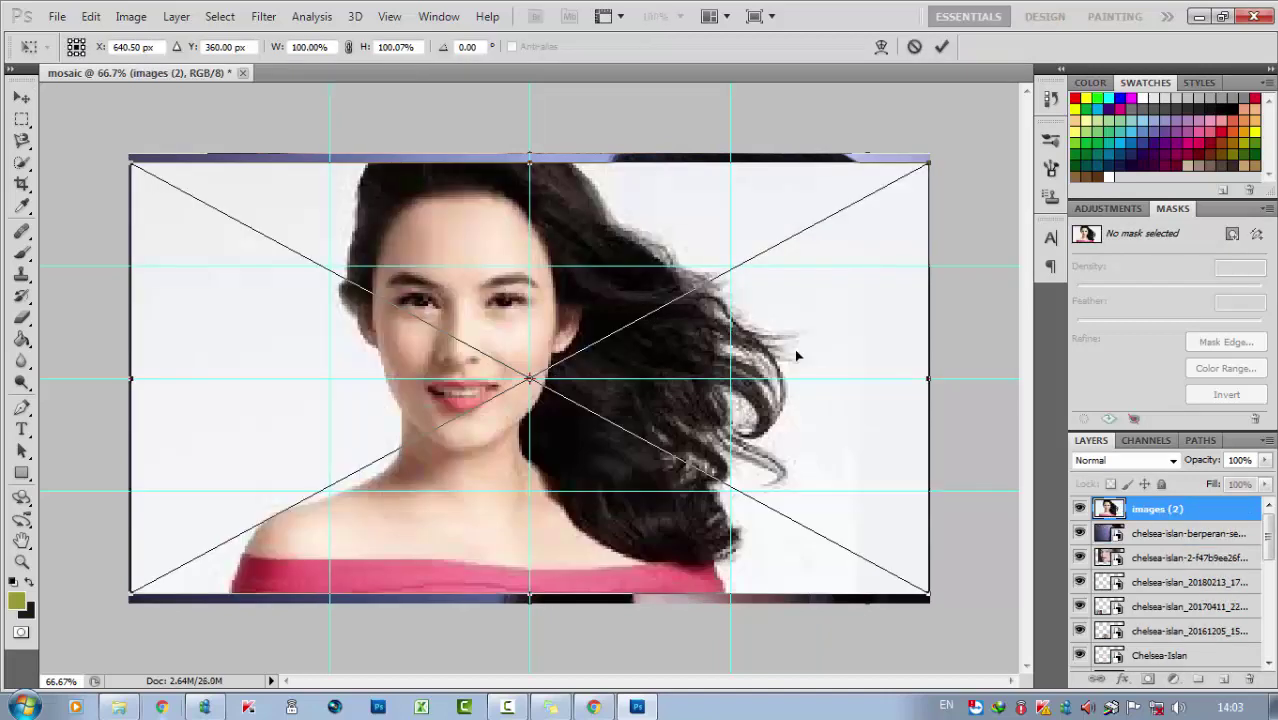
left_click_drag(850, 328, 849, 366)
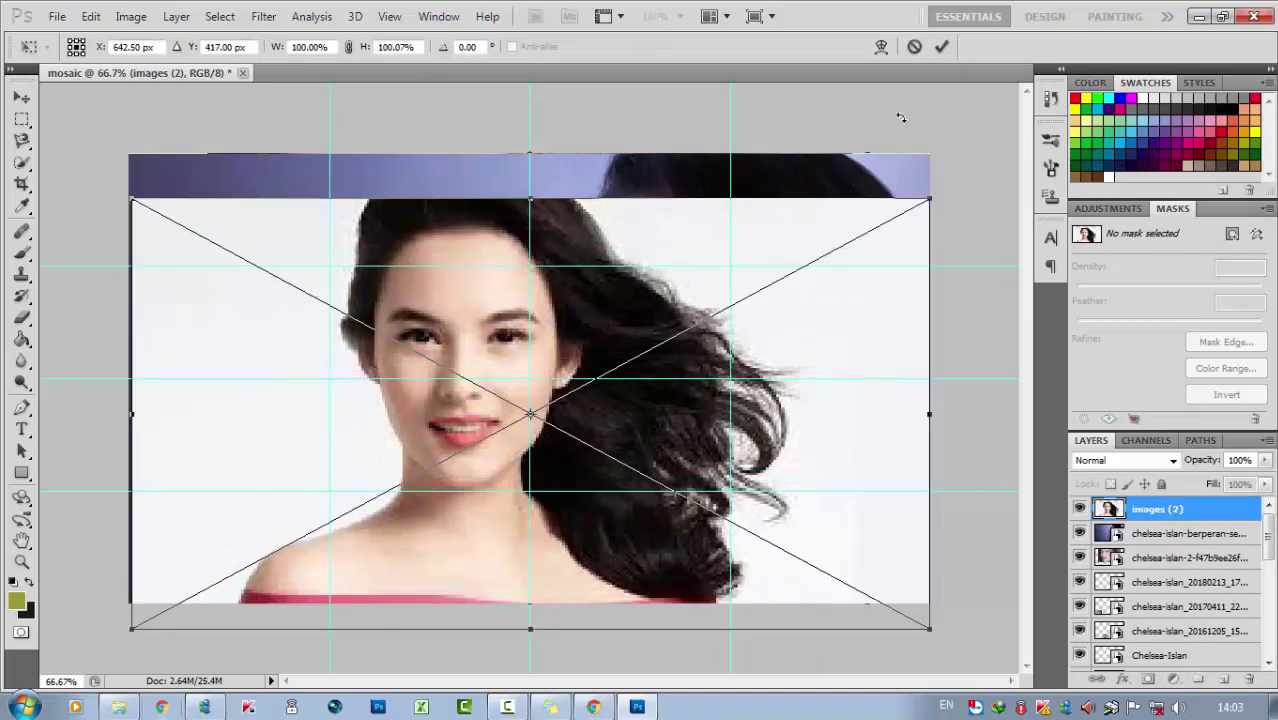
left_click(913, 47)
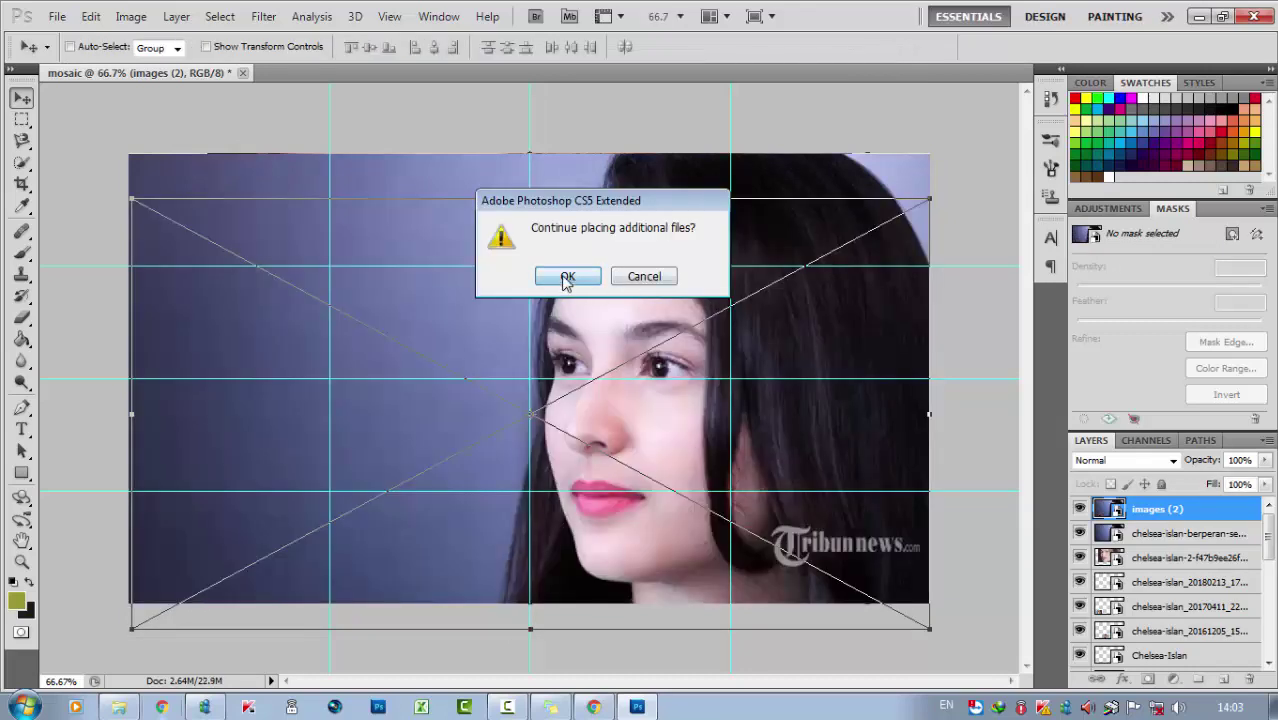
left_click(568, 275)
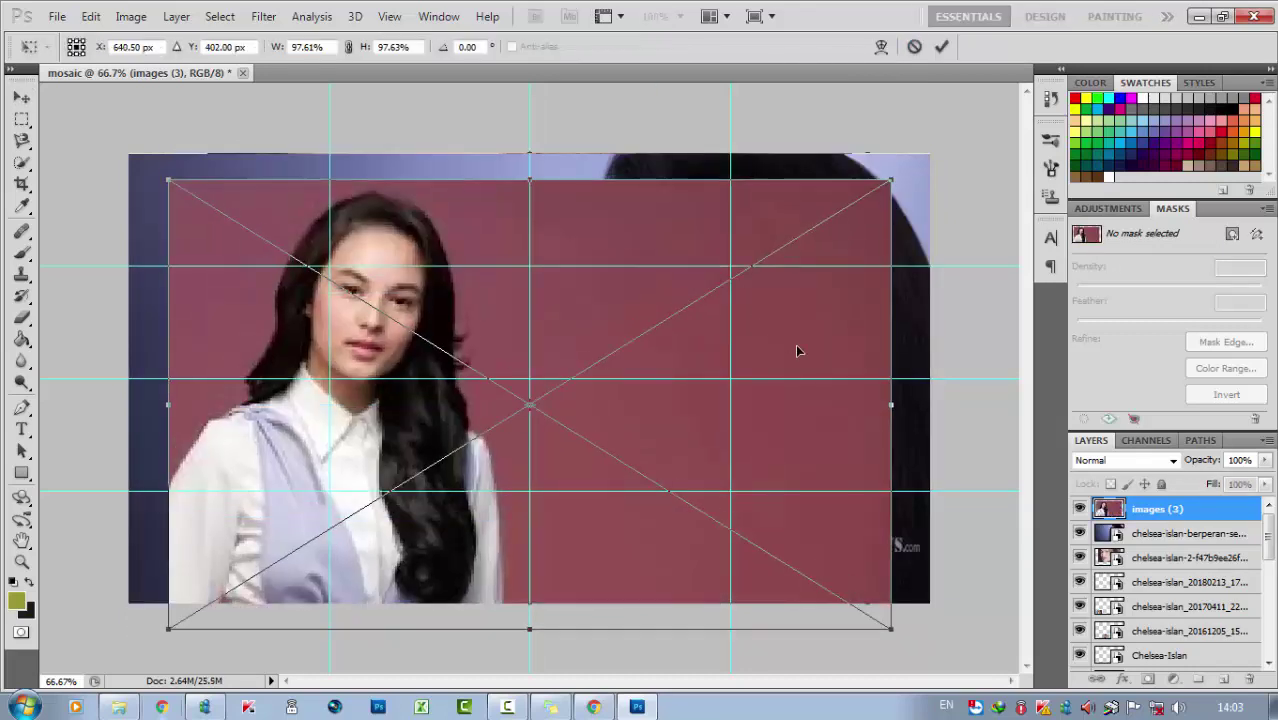
key("Escape")
left_click(568, 276)
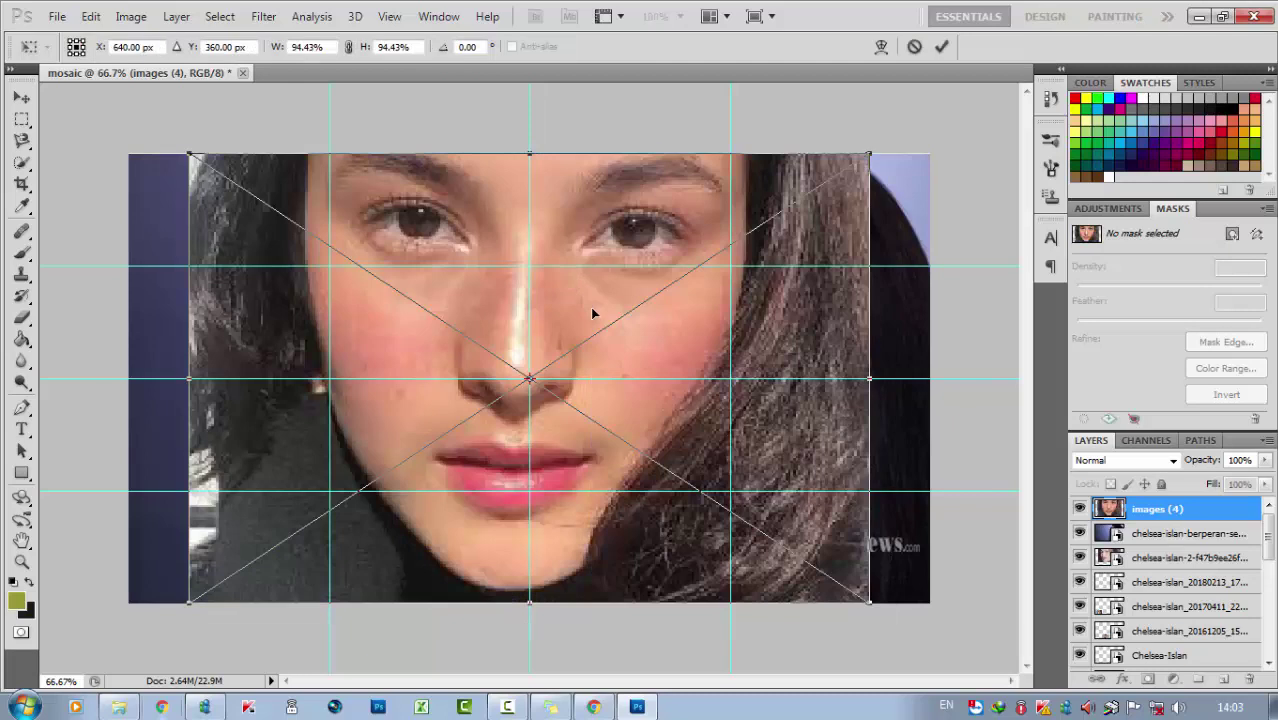
key("Escape")
left_click(586, 285)
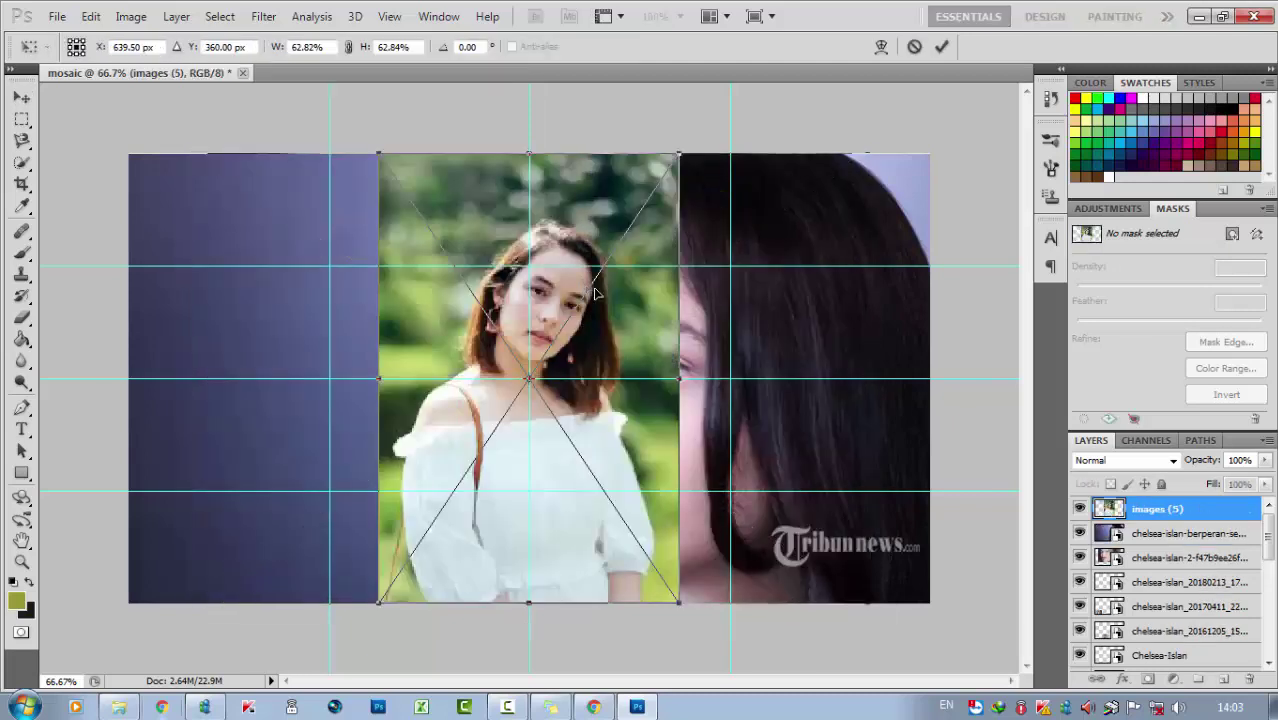
key("Escape")
left_click(567, 277)
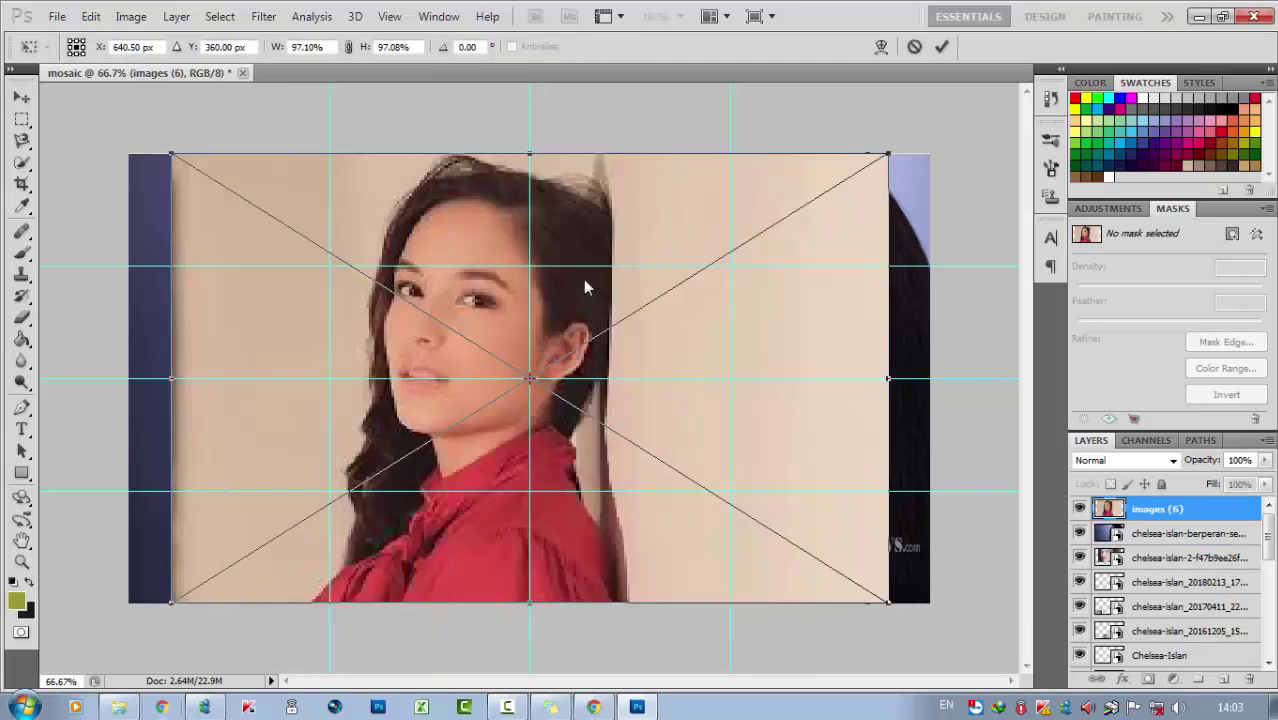
key("Escape")
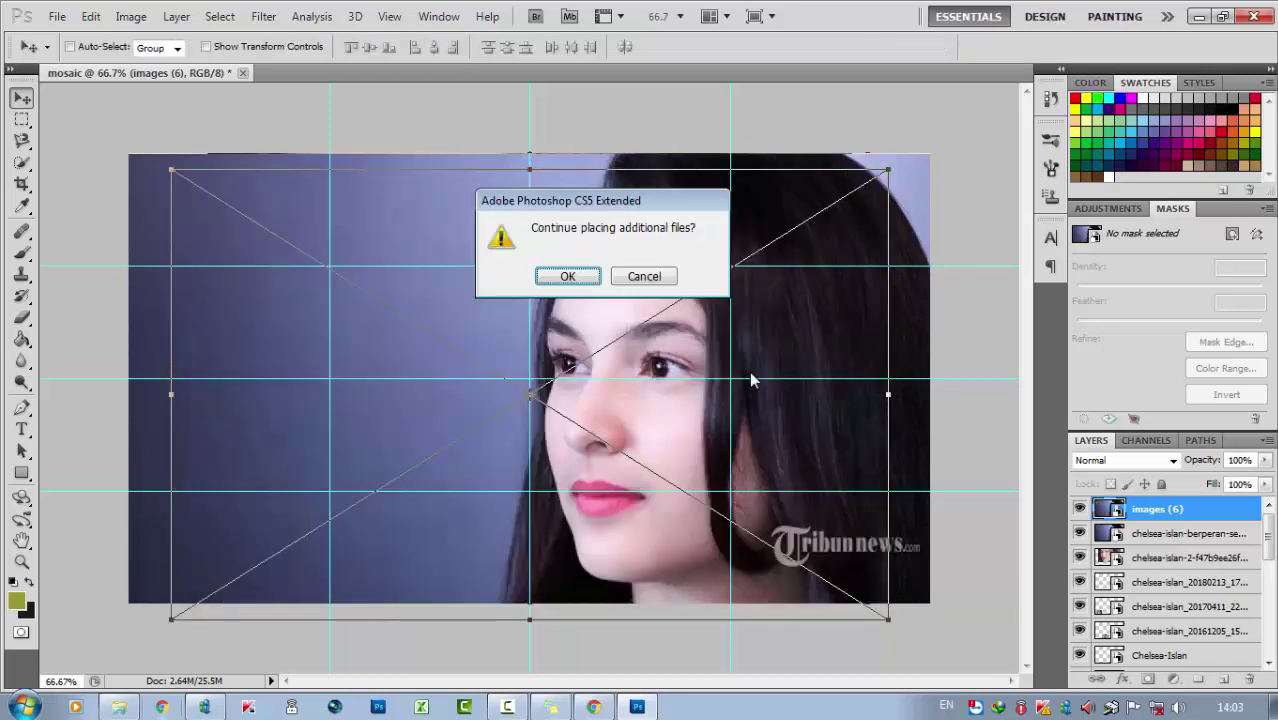
left_click(575, 278)
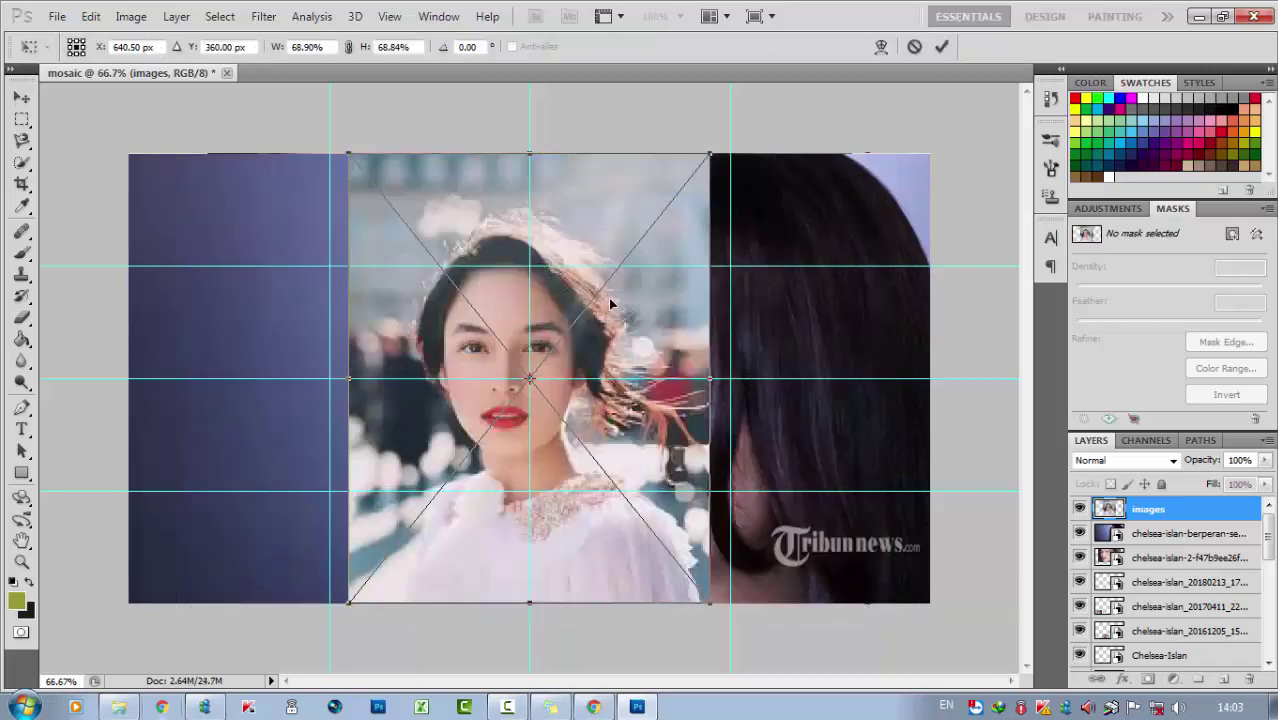
key("Escape")
Step: Scale the blue-background portrait to about 24% and move it to the lower-left
left_click_drag(738, 343, 725, 396)
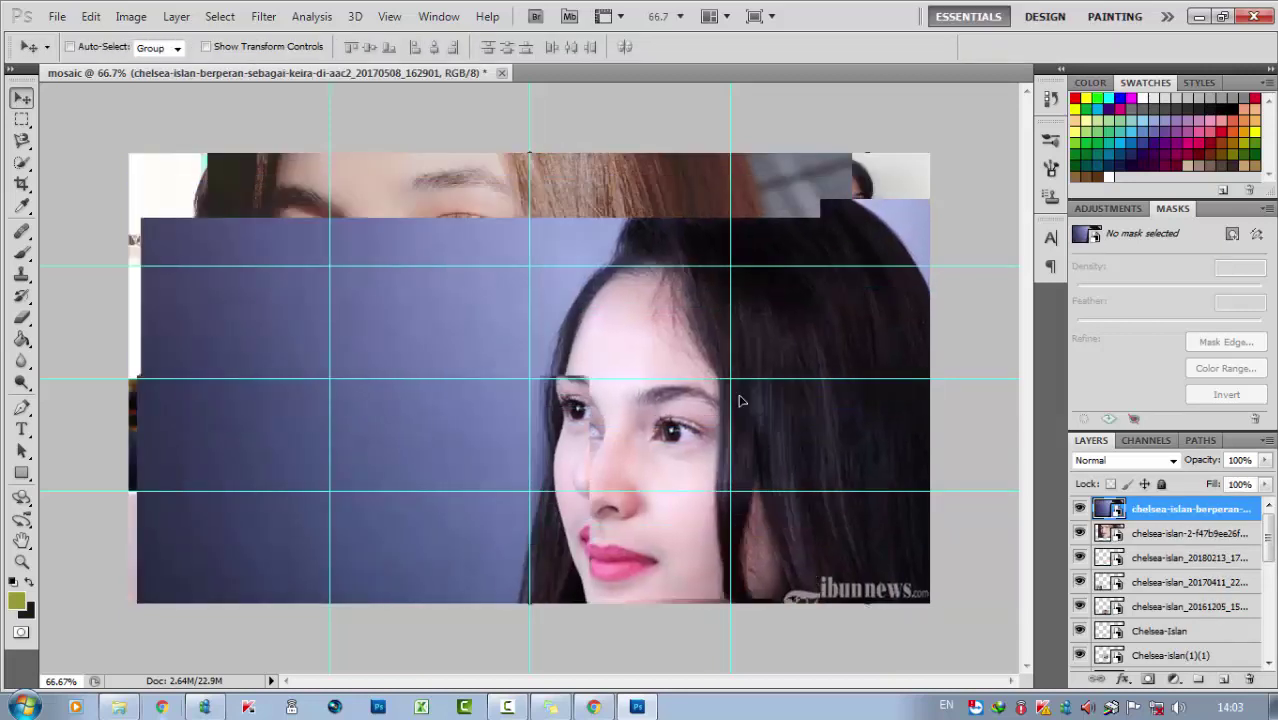
key("ctrl+t")
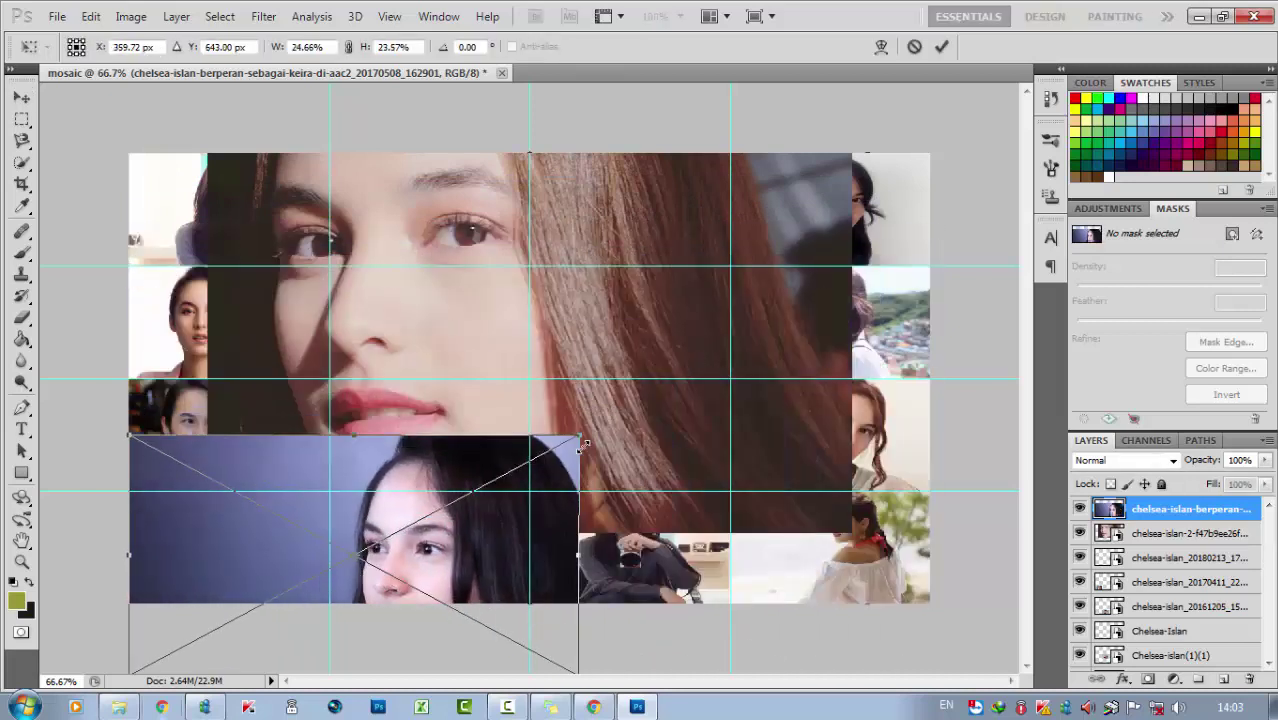
left_click_drag(932, 230, 578, 362)
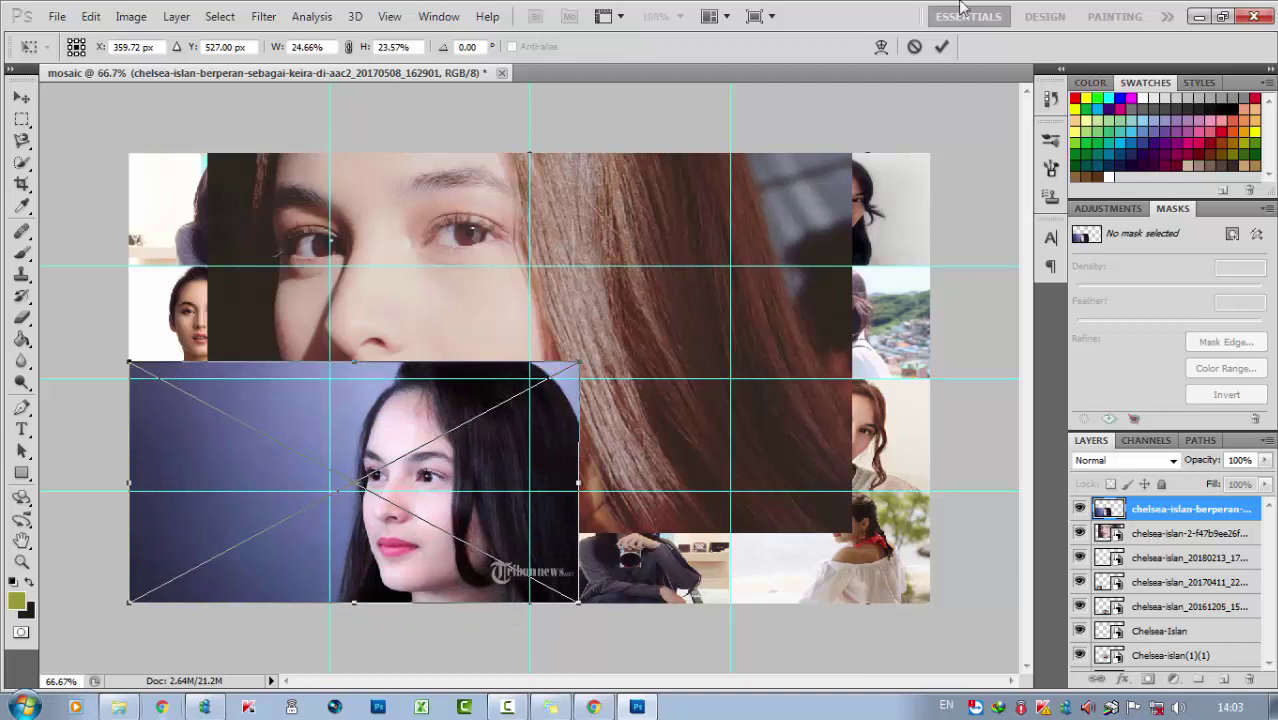
left_click(941, 46)
Step: Delete the large close-up and blue-background portrait layers, then realign a third-column photo
left_click(1160, 533)
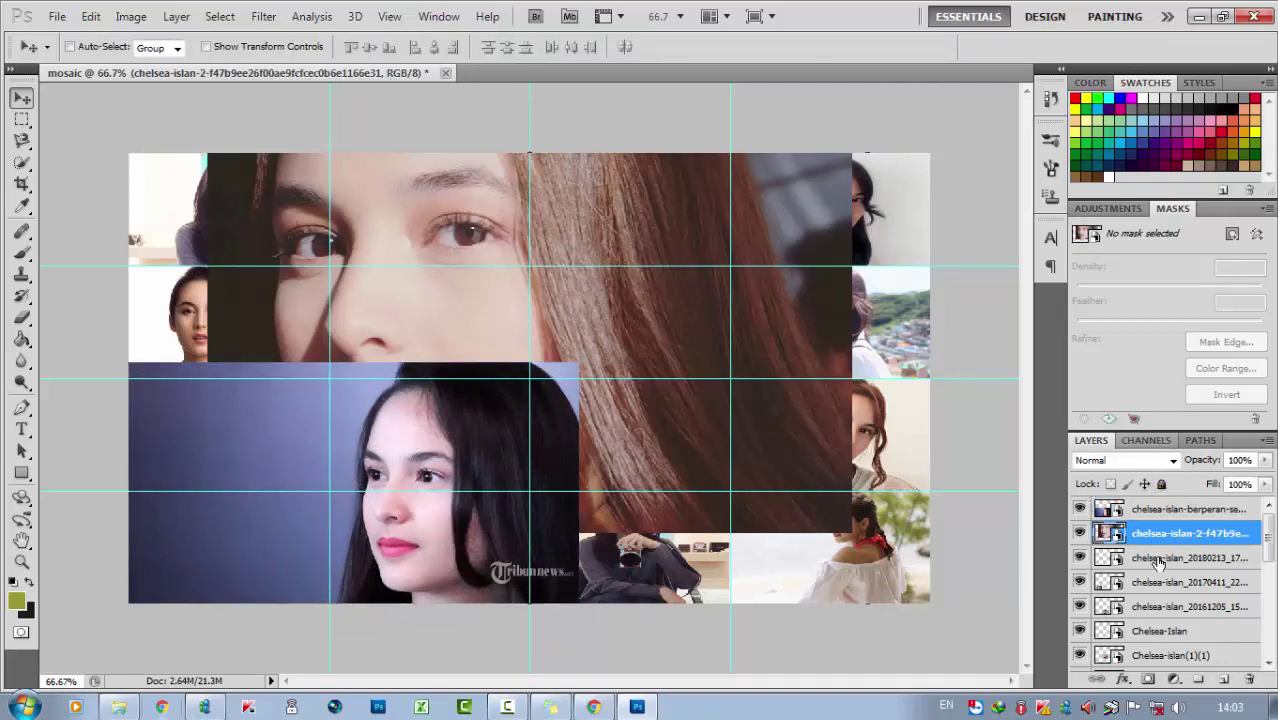
left_click(1158, 563)
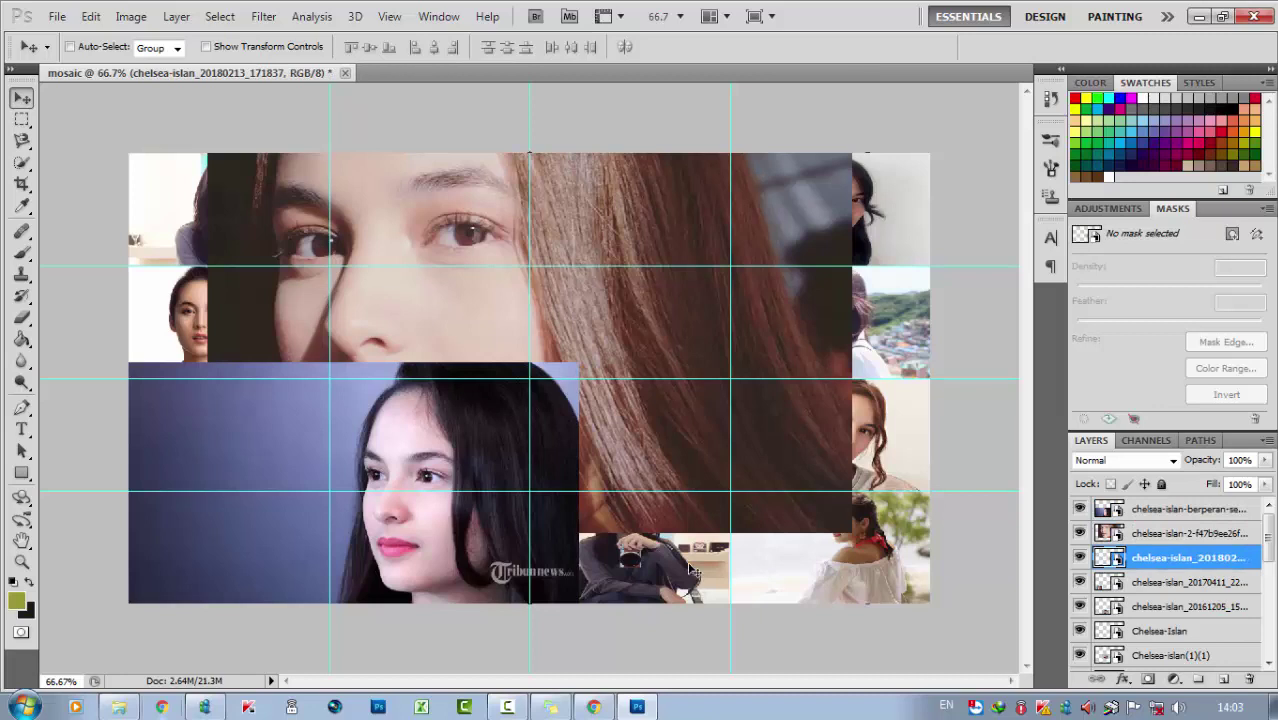
key("ctrl+t")
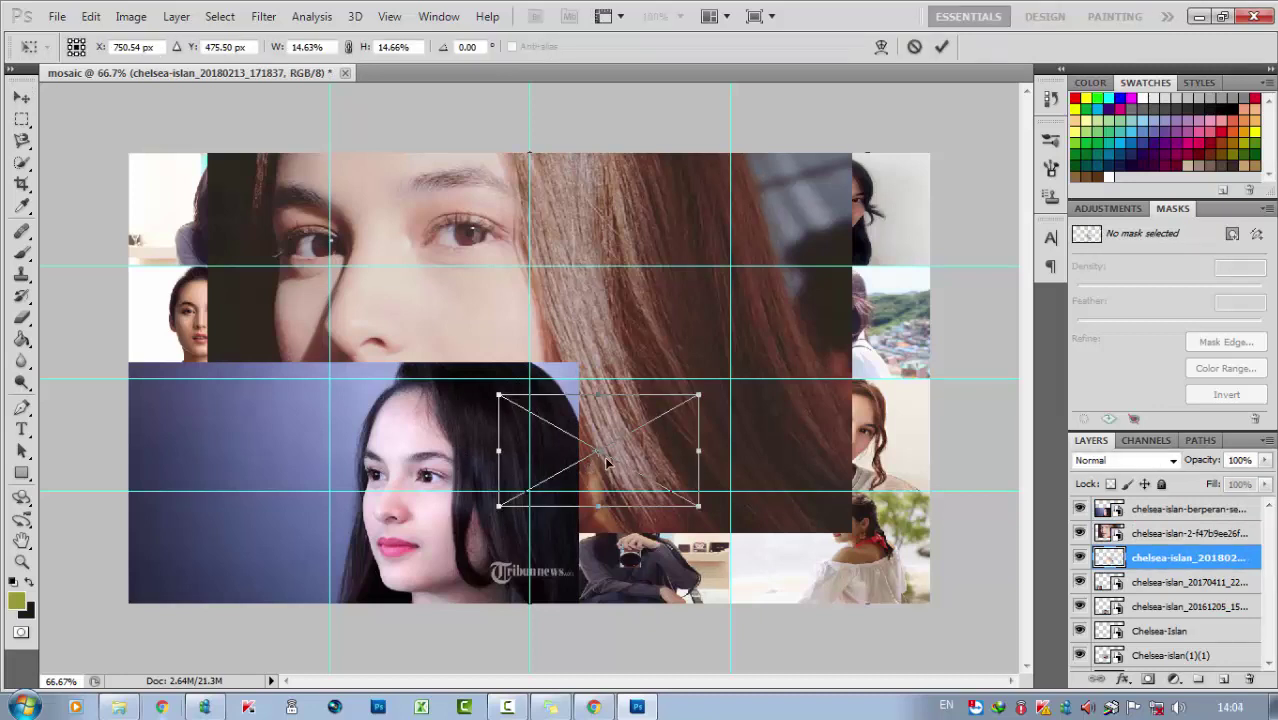
key("Return")
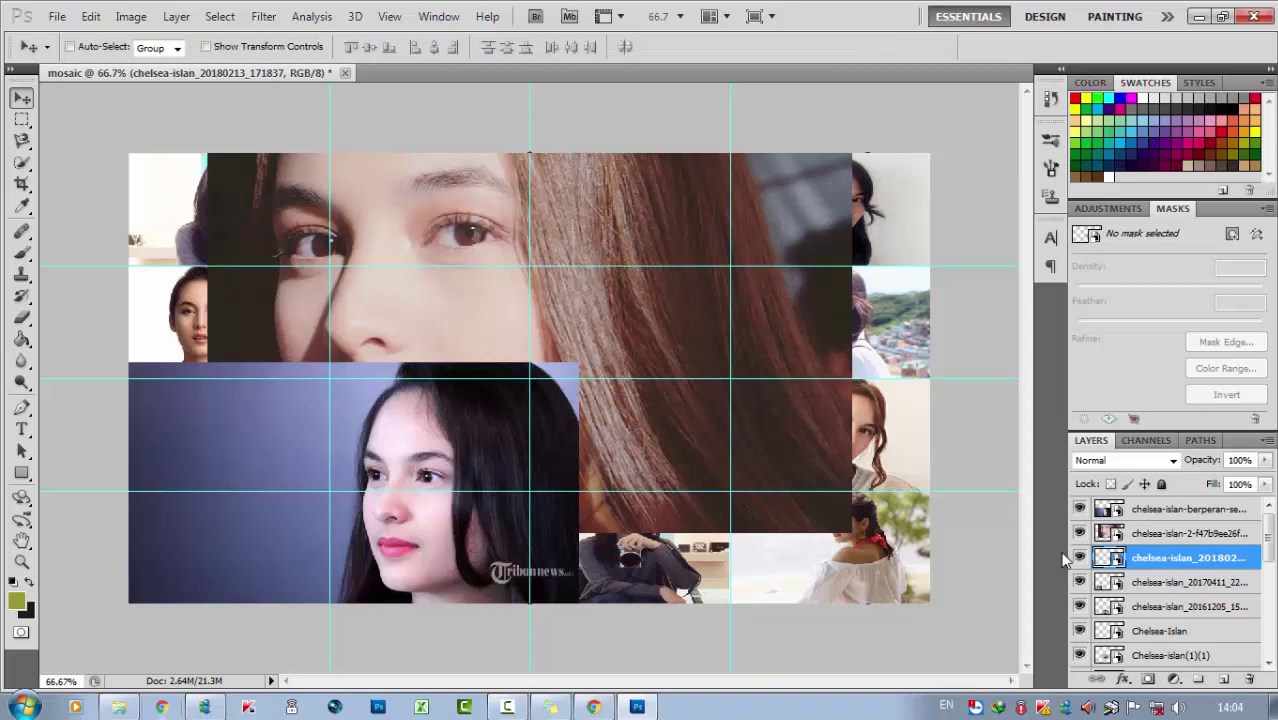
left_click(1118, 536)
key("Delete")
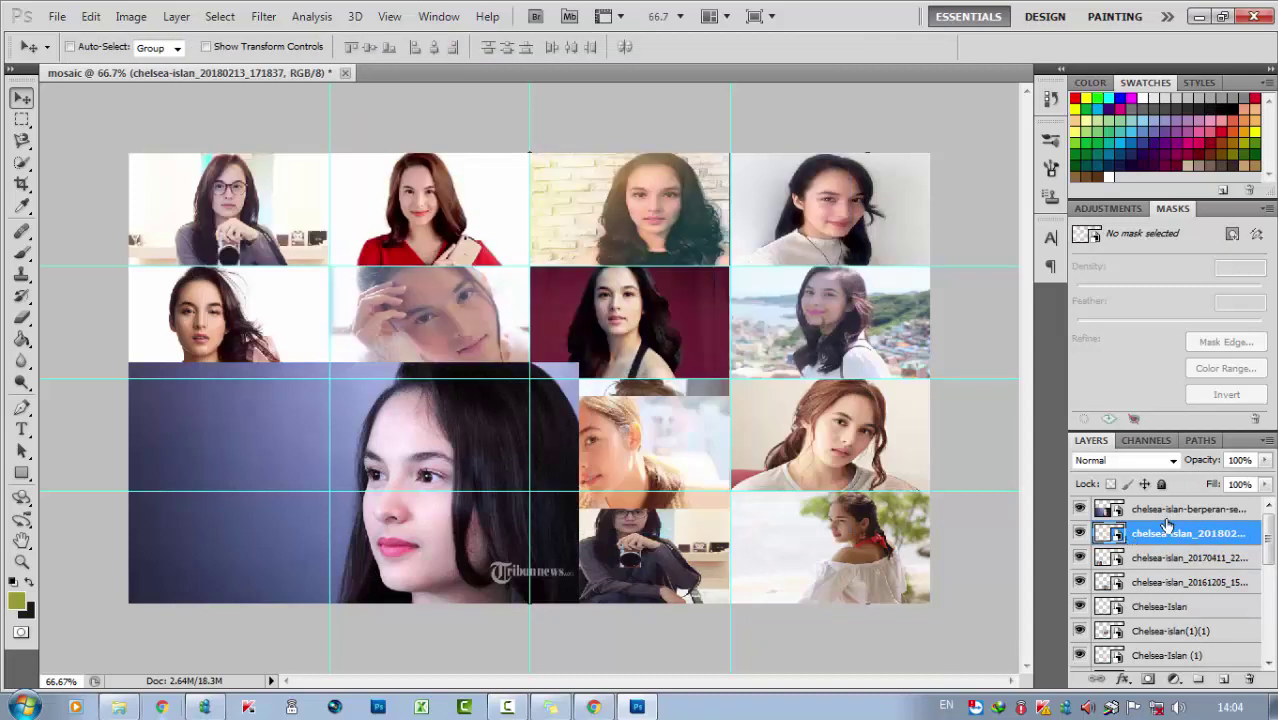
left_click(1160, 508)
key("Delete")
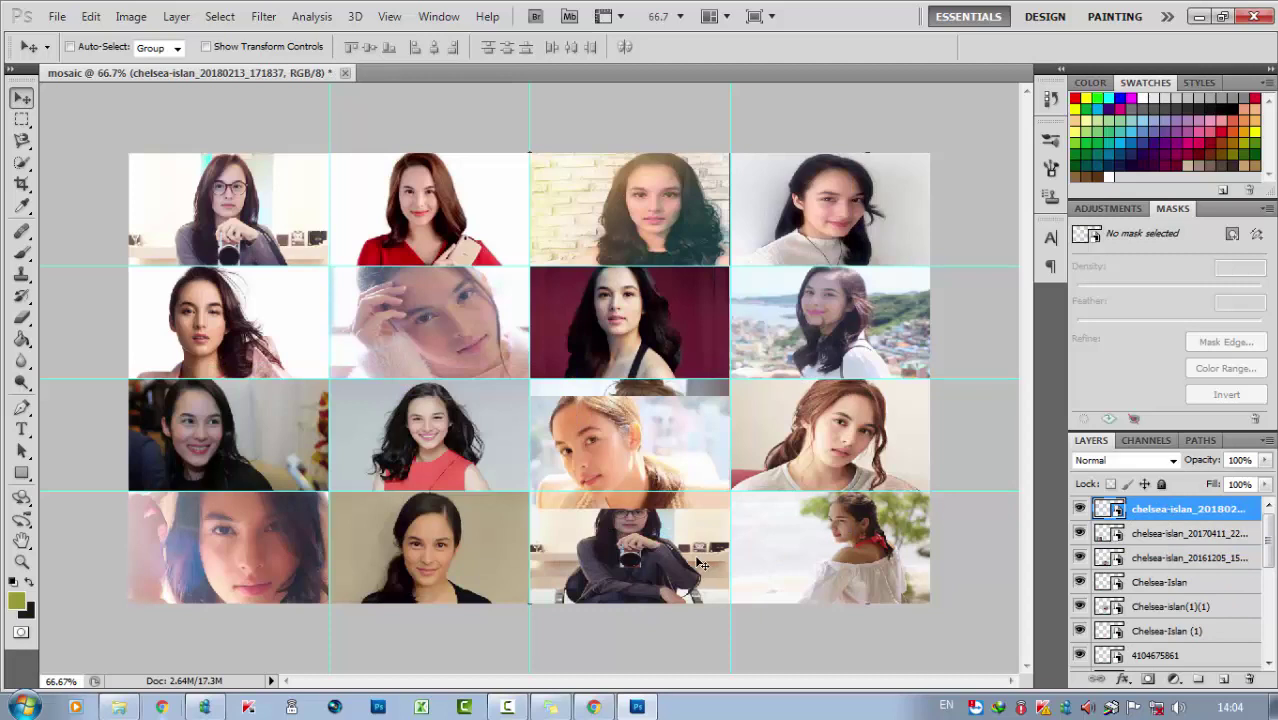
mouse_move(679, 440)
left_mouse_down()
mouse_move(914, 455)
mouse_move(671, 535)
left_mouse_up()
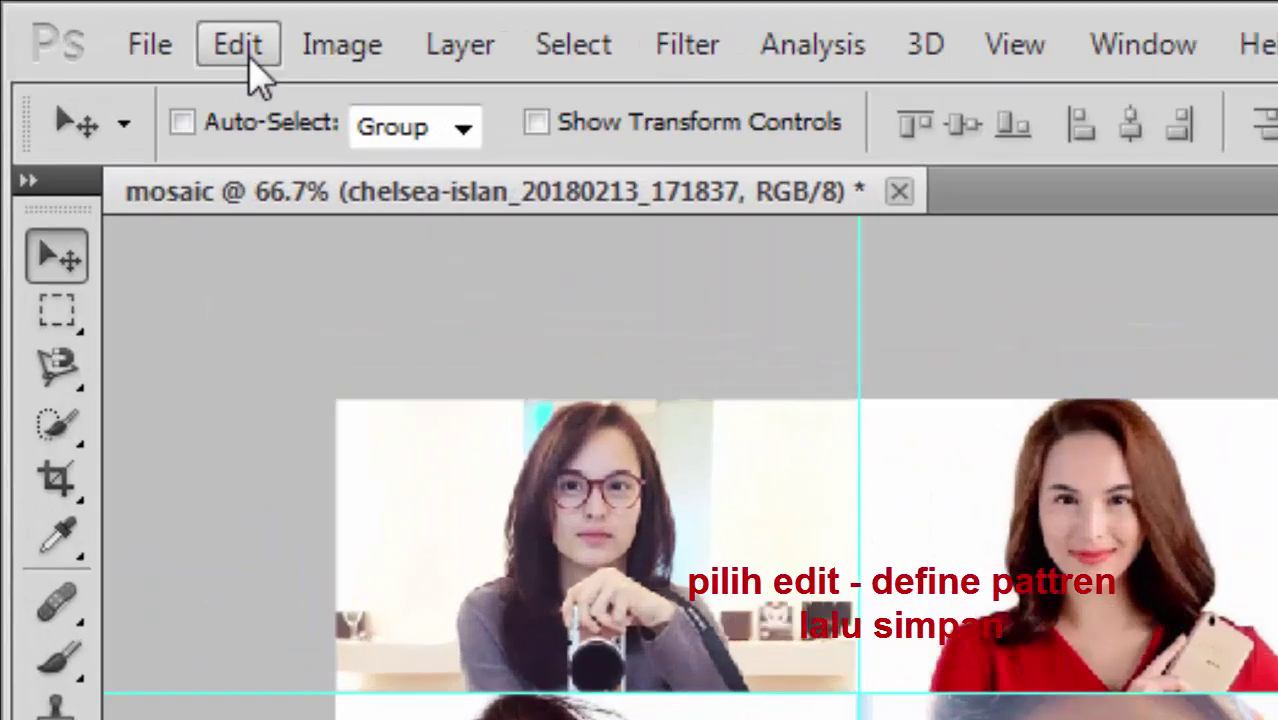
Step: Define the whole grid canvas as a pattern named 'mosaic chelsea' via Edit > Define Pattern
left_click(90, 16)
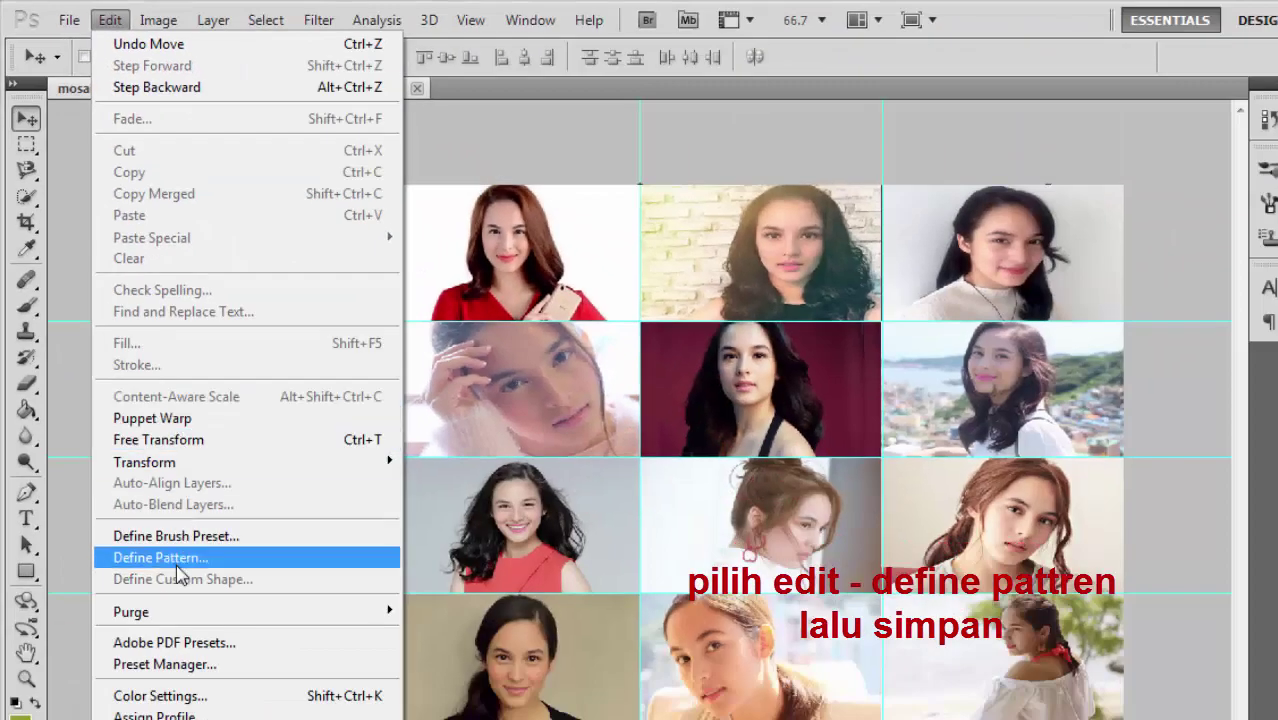
left_click(160, 557)
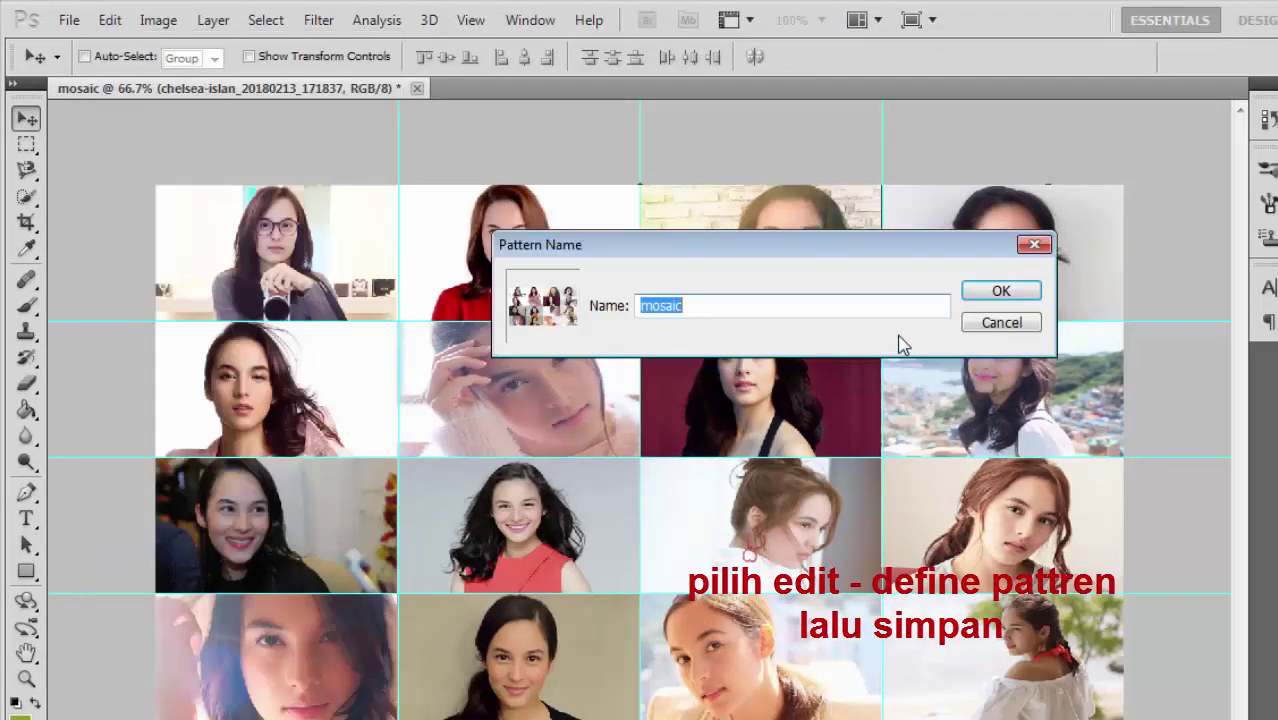
type("mosai")
type("chelsea")
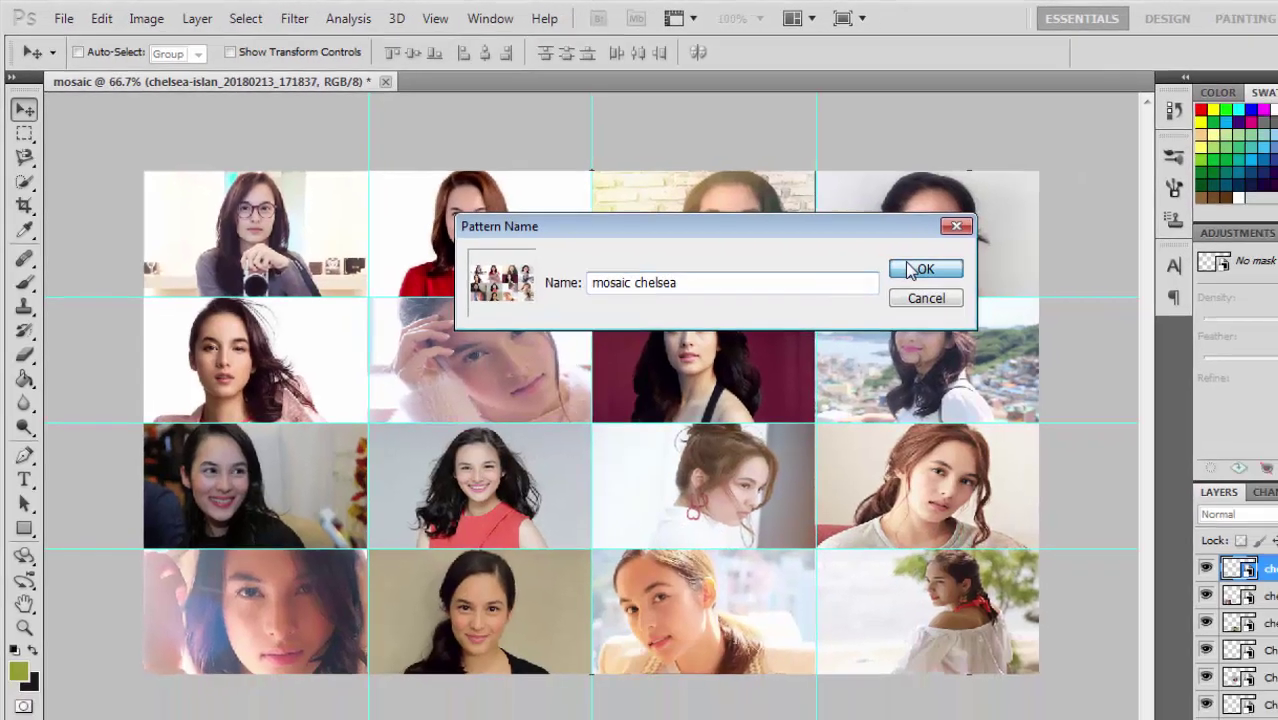
left_click(934, 266)
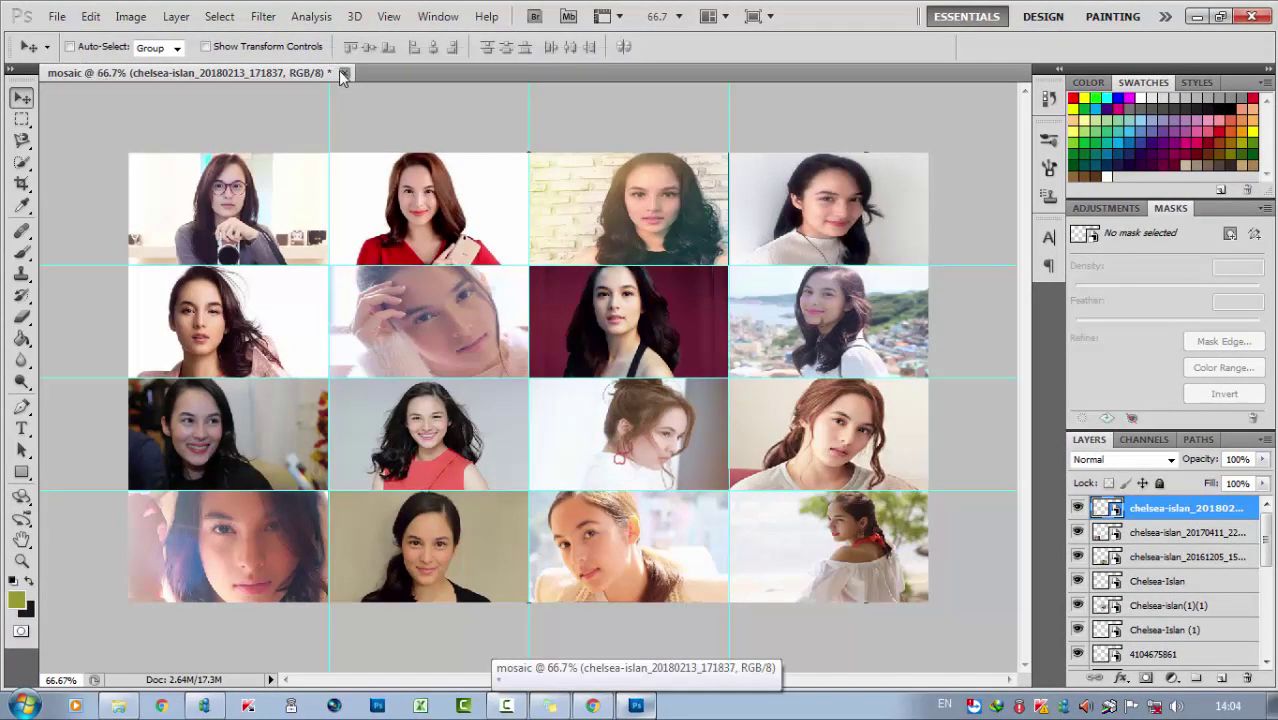
Step: Keep the mosaic open and create a blank white 1280×720, 300 ppi document 'chelsea islan'
left_click(343, 72)
left_click(589, 282)
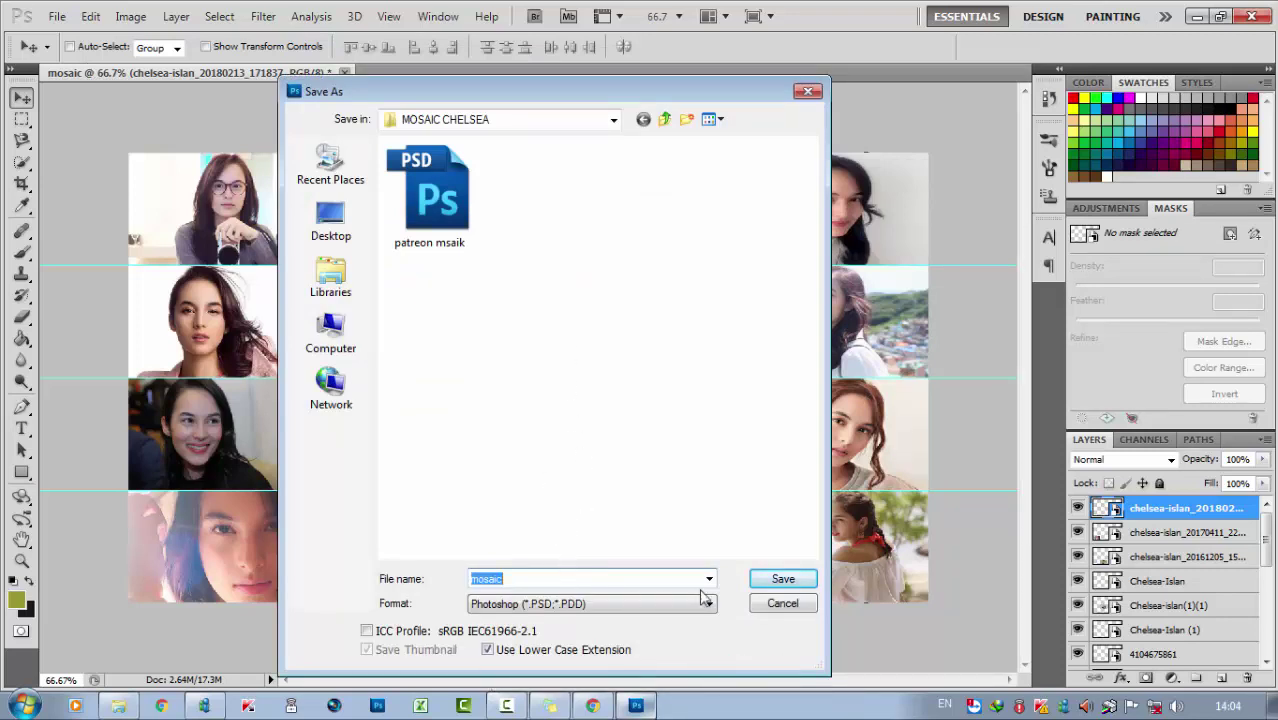
left_click(782, 603)
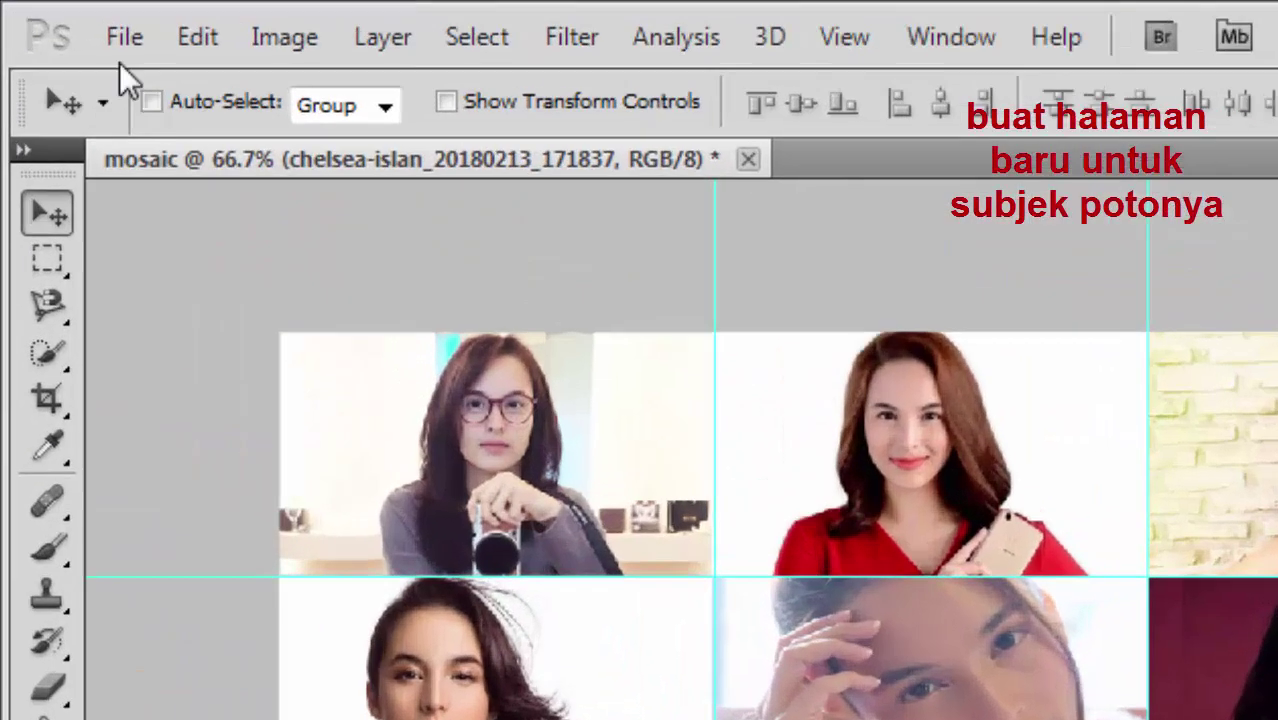
left_click(124, 36)
left_click(167, 77)
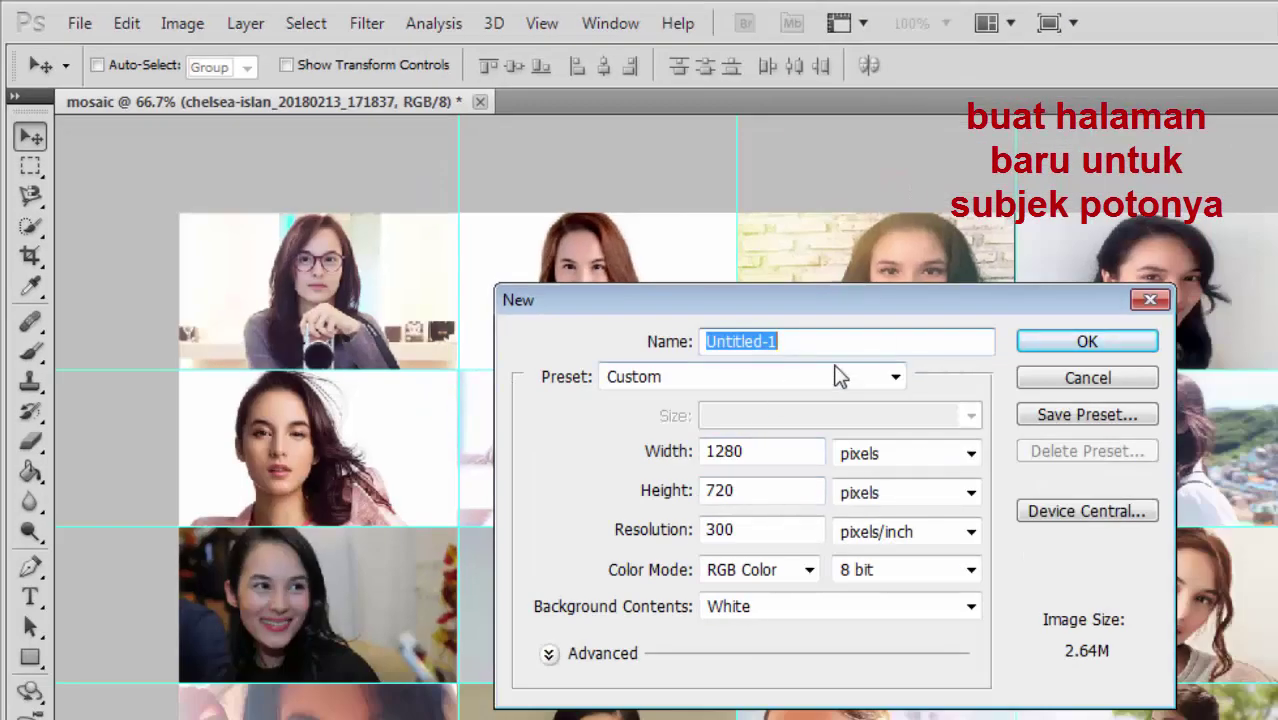
type("chelsea")
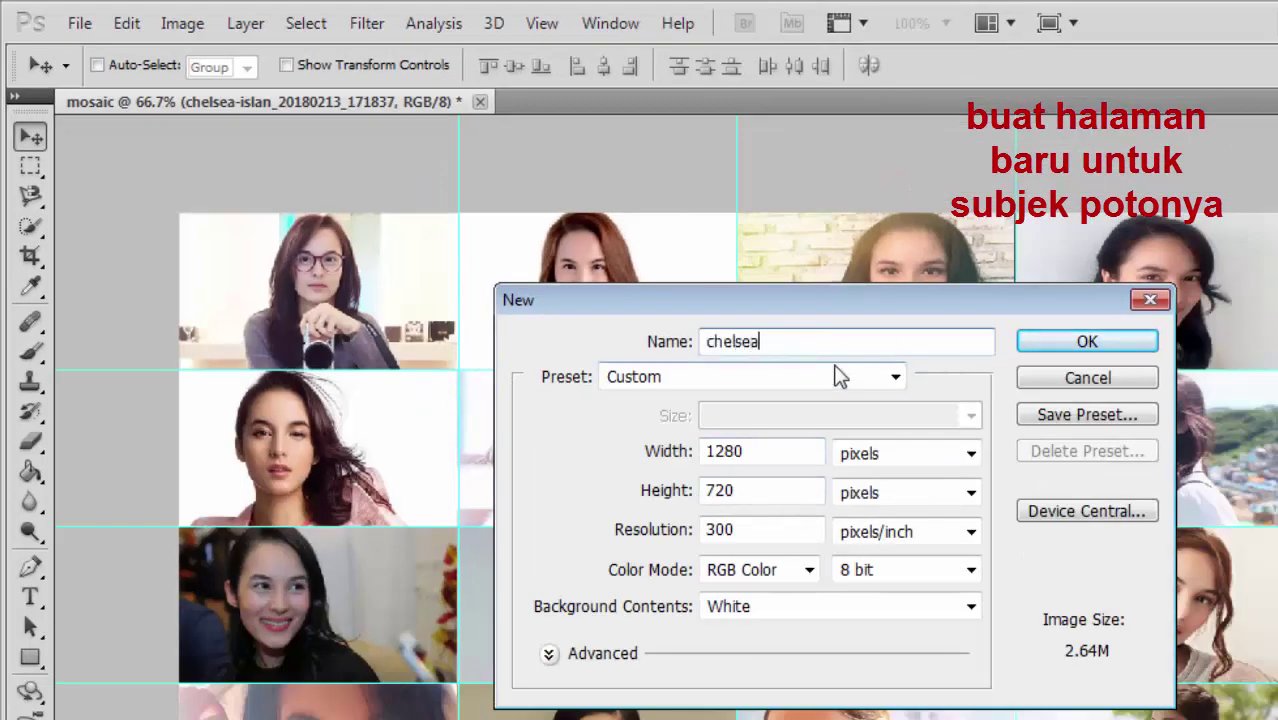
type(" islan")
left_click(1087, 341)
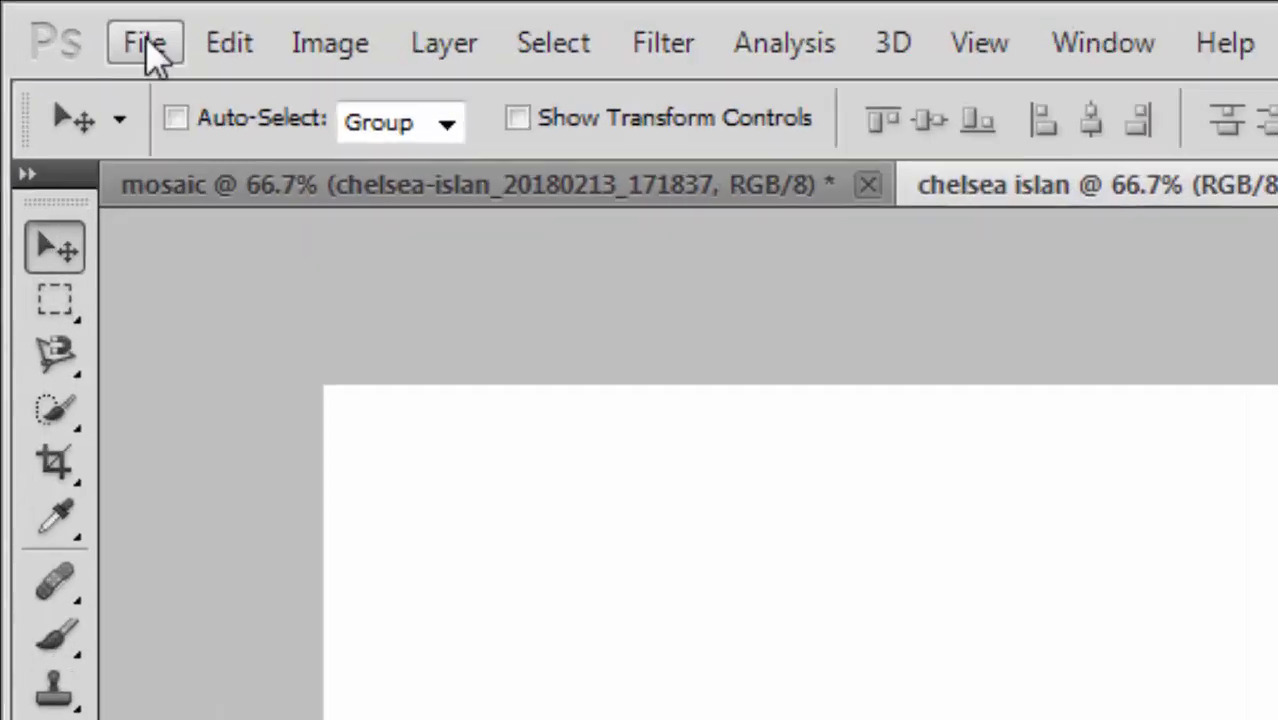
Step: Open chelsea-islan-2-f47b9ee26f00ae9fcfcec0b6e1166e31.jpg from the MOSAIC CHELSEA folder
left_click(57, 16)
left_click(198, 140)
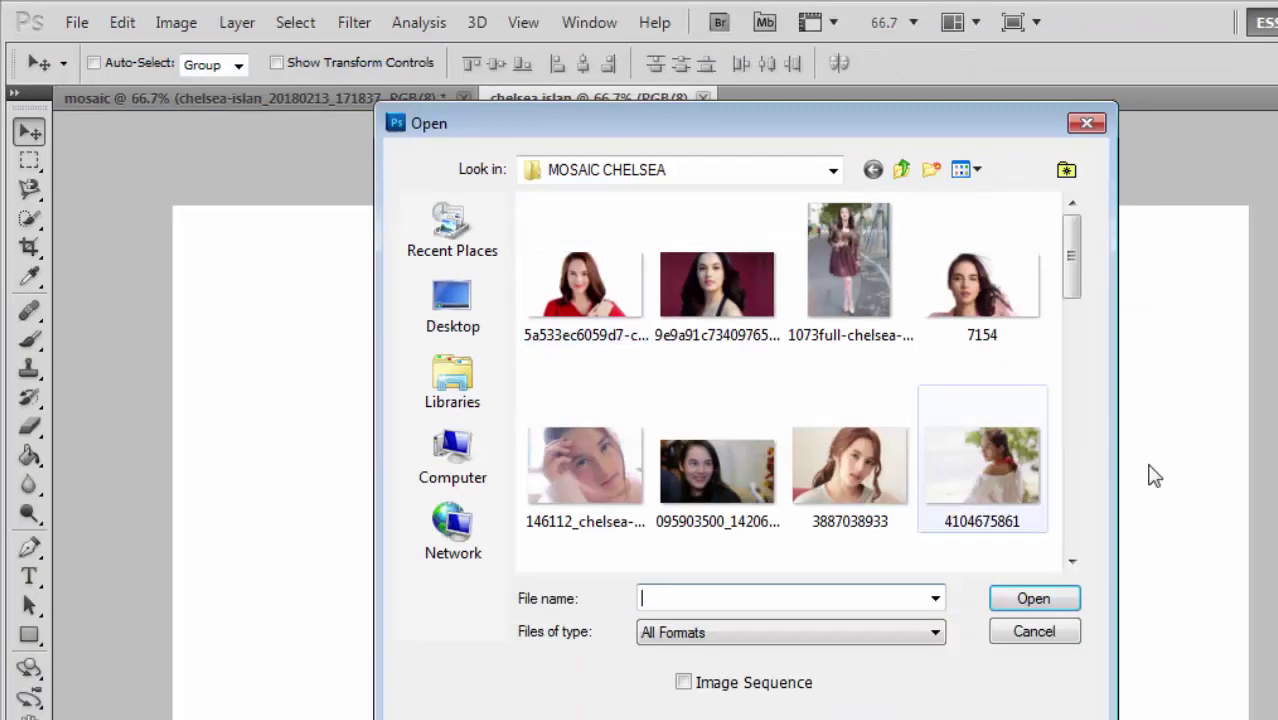
left_click_drag(1072, 270, 1094, 398)
left_click(856, 258)
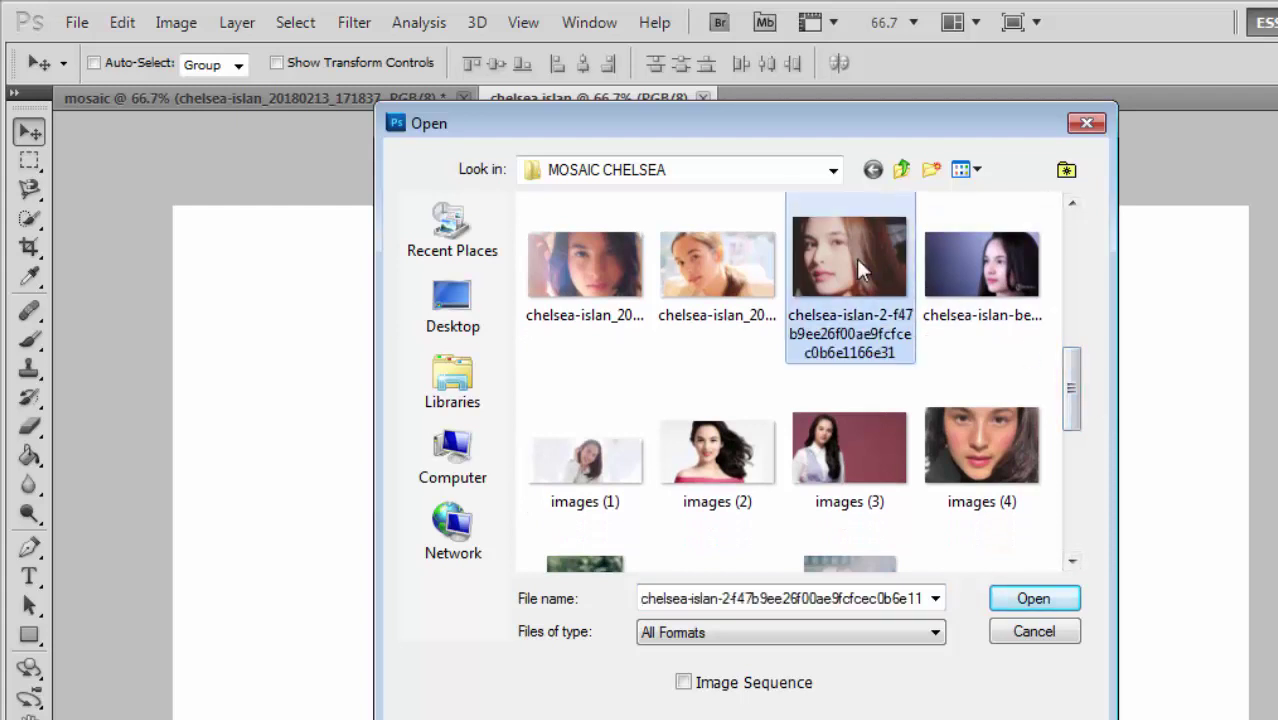
left_click(1034, 598)
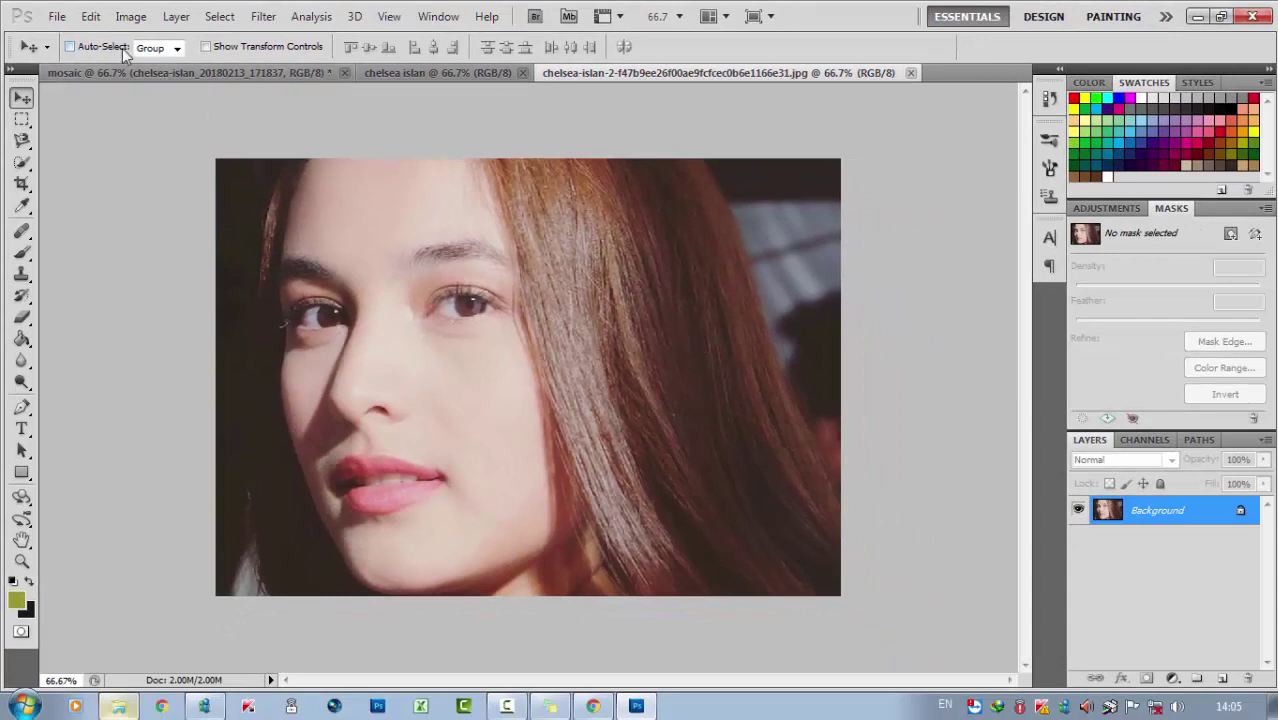
Step: Add a Pattern Fill layer using the mosaic pattern at 15% scale over the face photo
right_click(1145, 512)
left_click(921, 479)
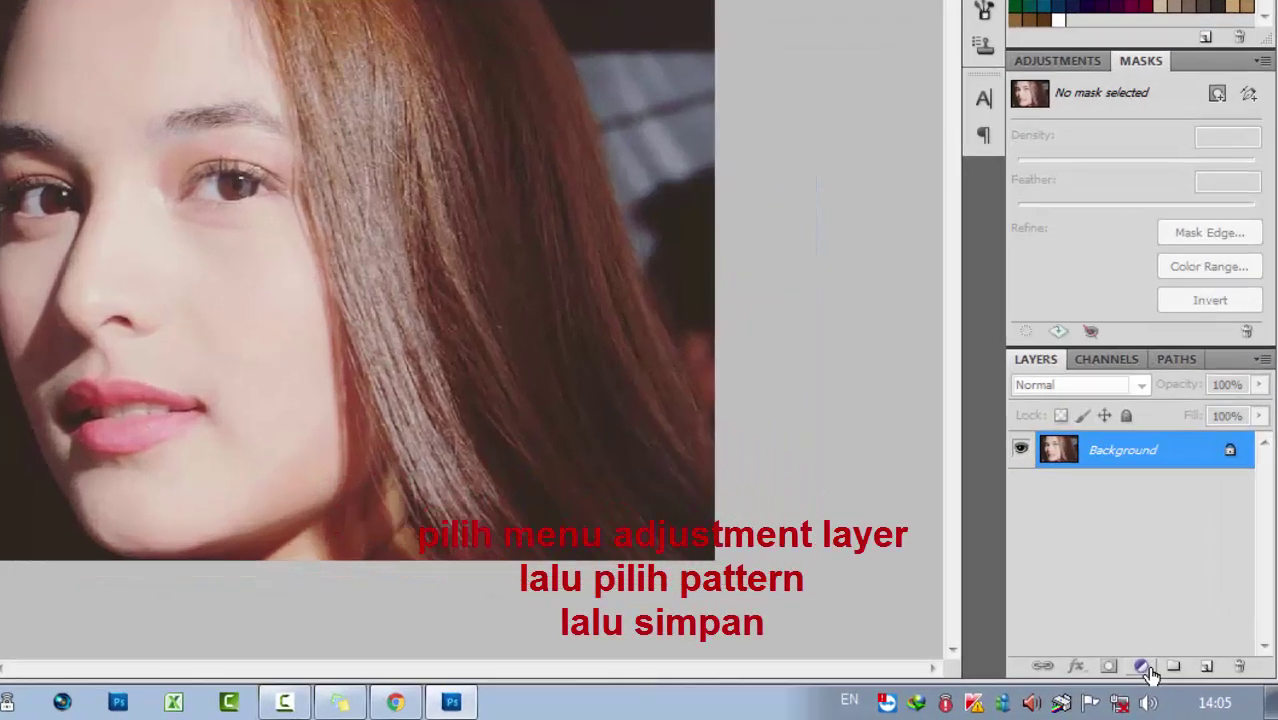
left_click(1171, 678)
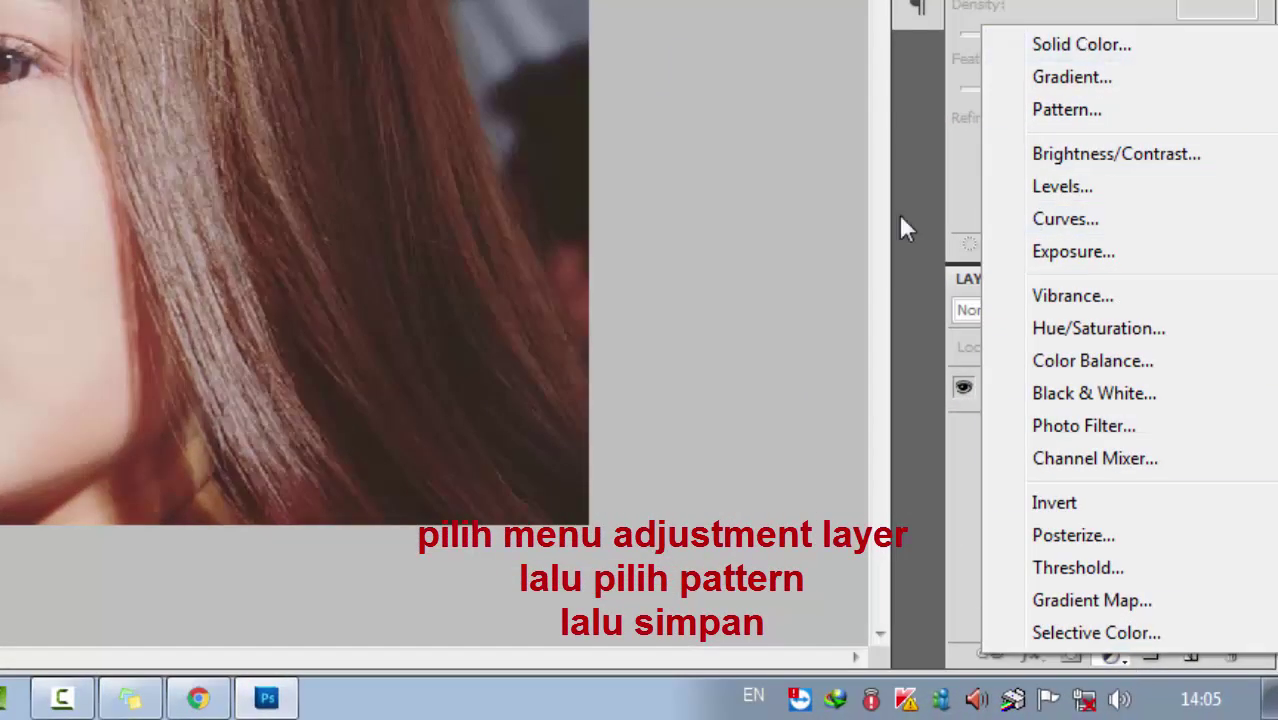
left_click(1066, 110)
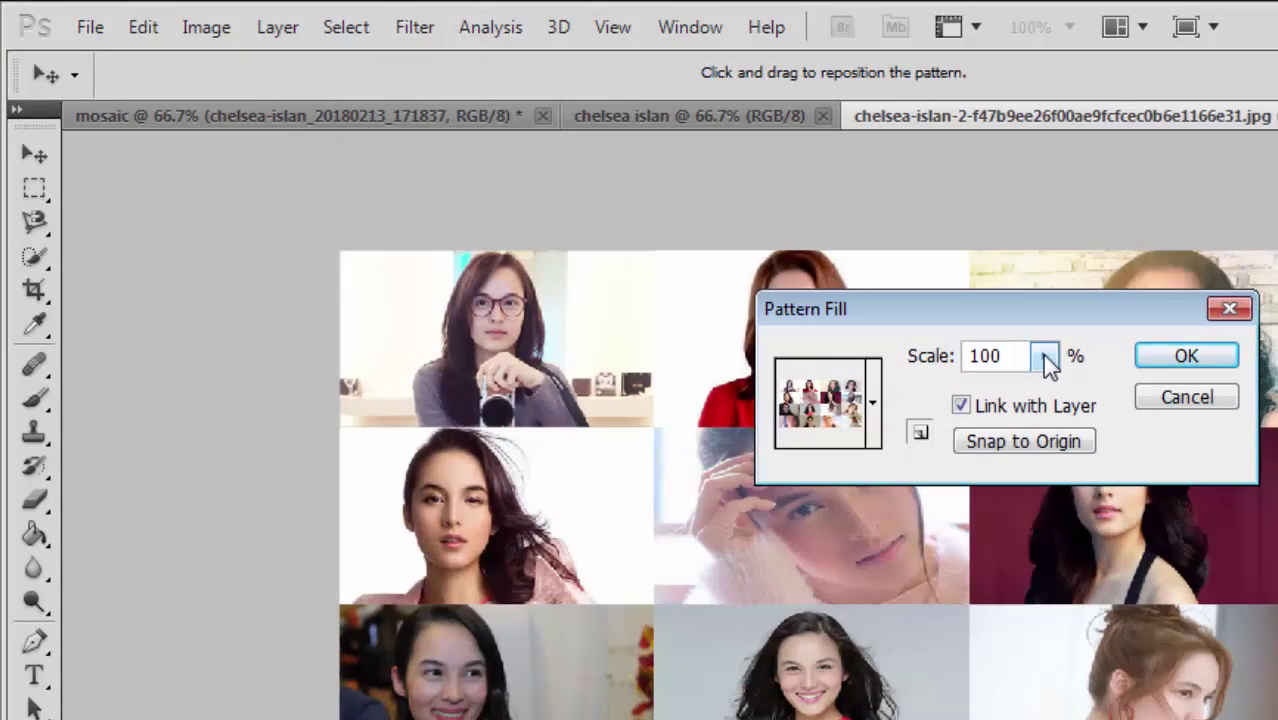
left_click(1042, 354)
left_click(996, 356)
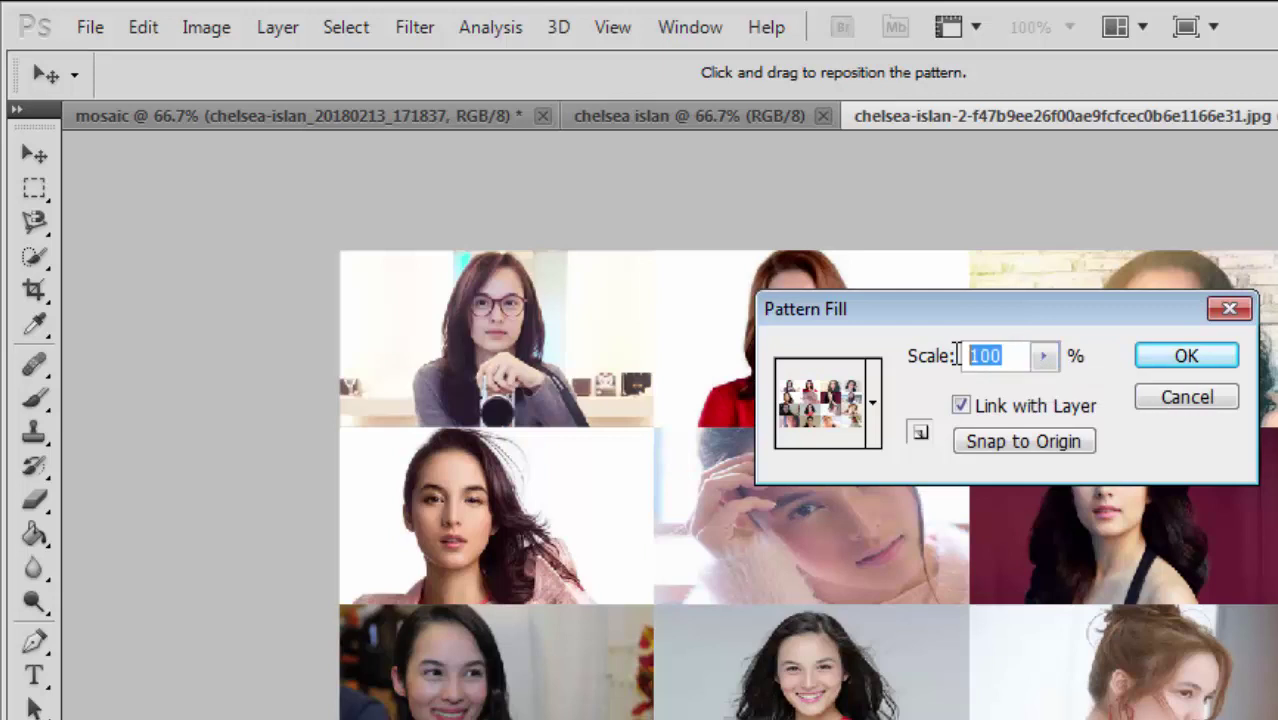
type("25")
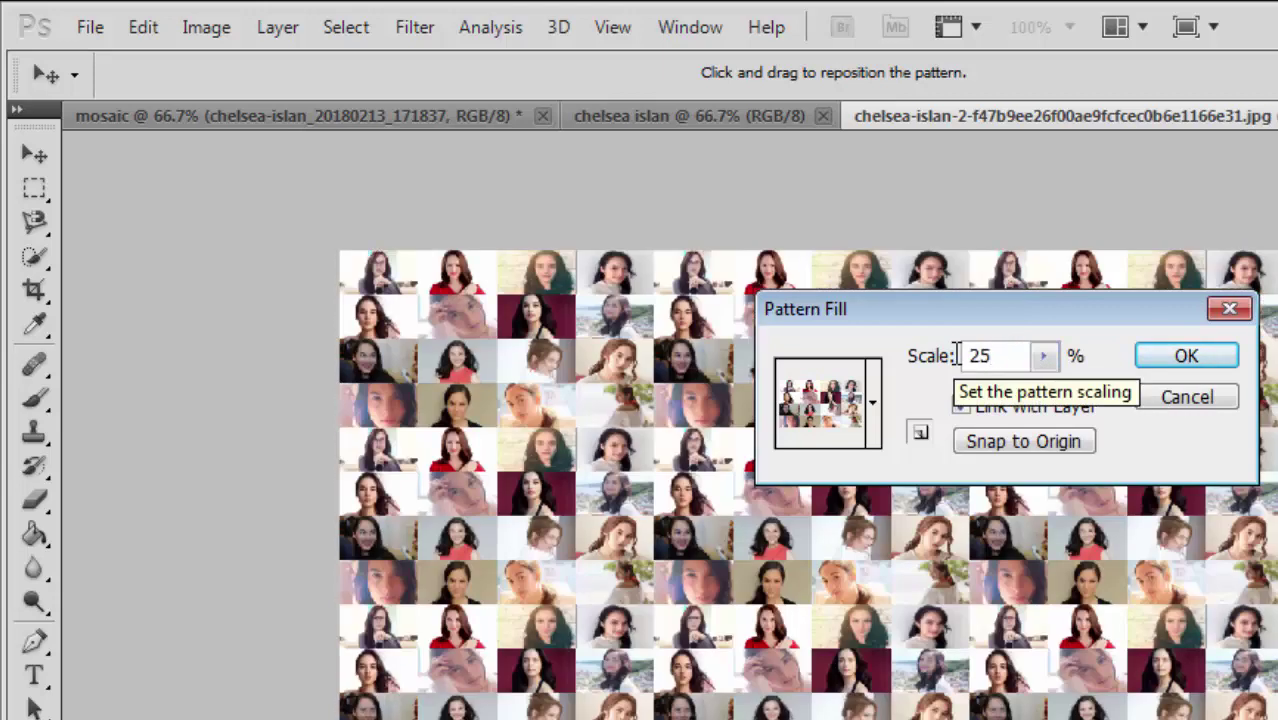
key("BackSpace")
type("0")
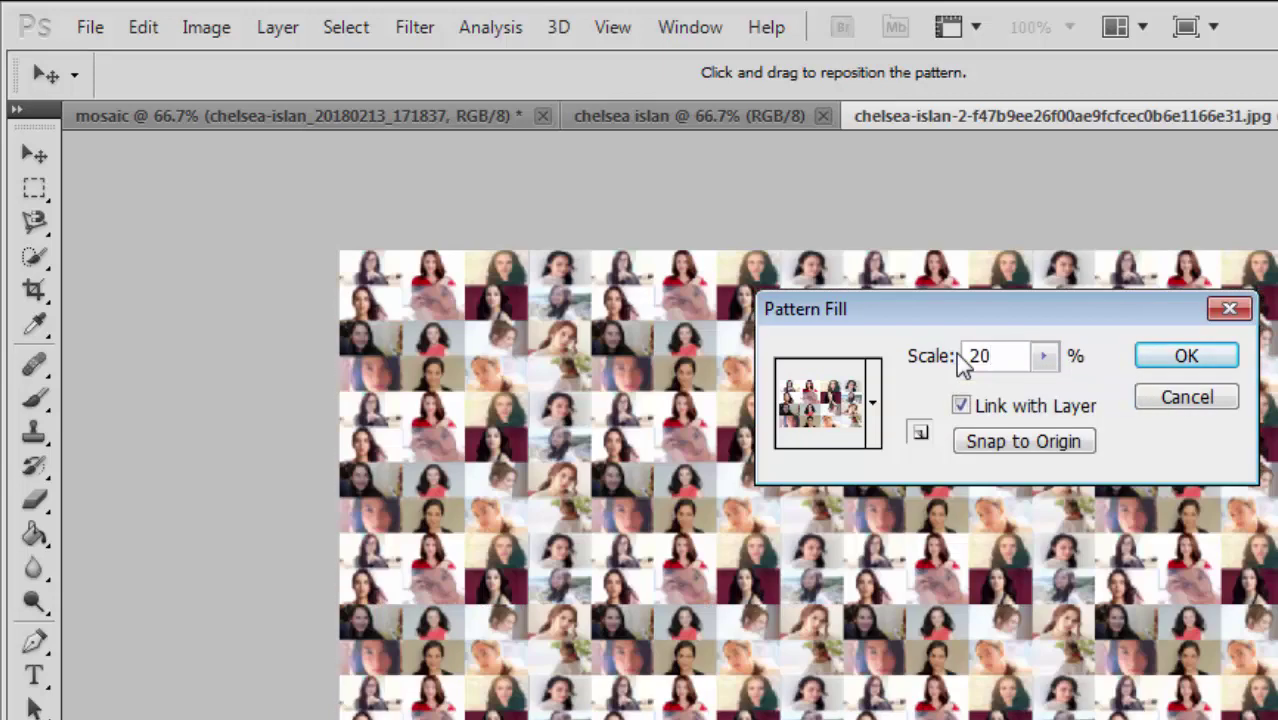
key("BackSpace")
key("BackSpace")
type("15")
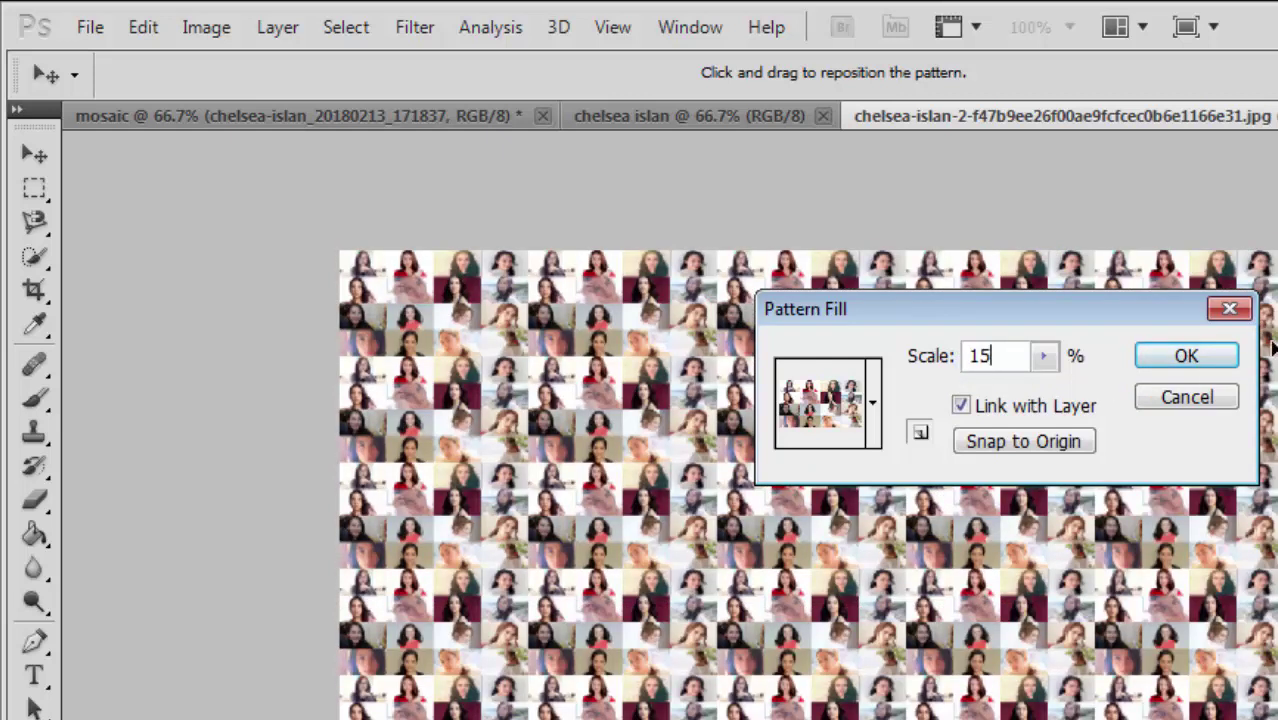
left_click(1187, 358)
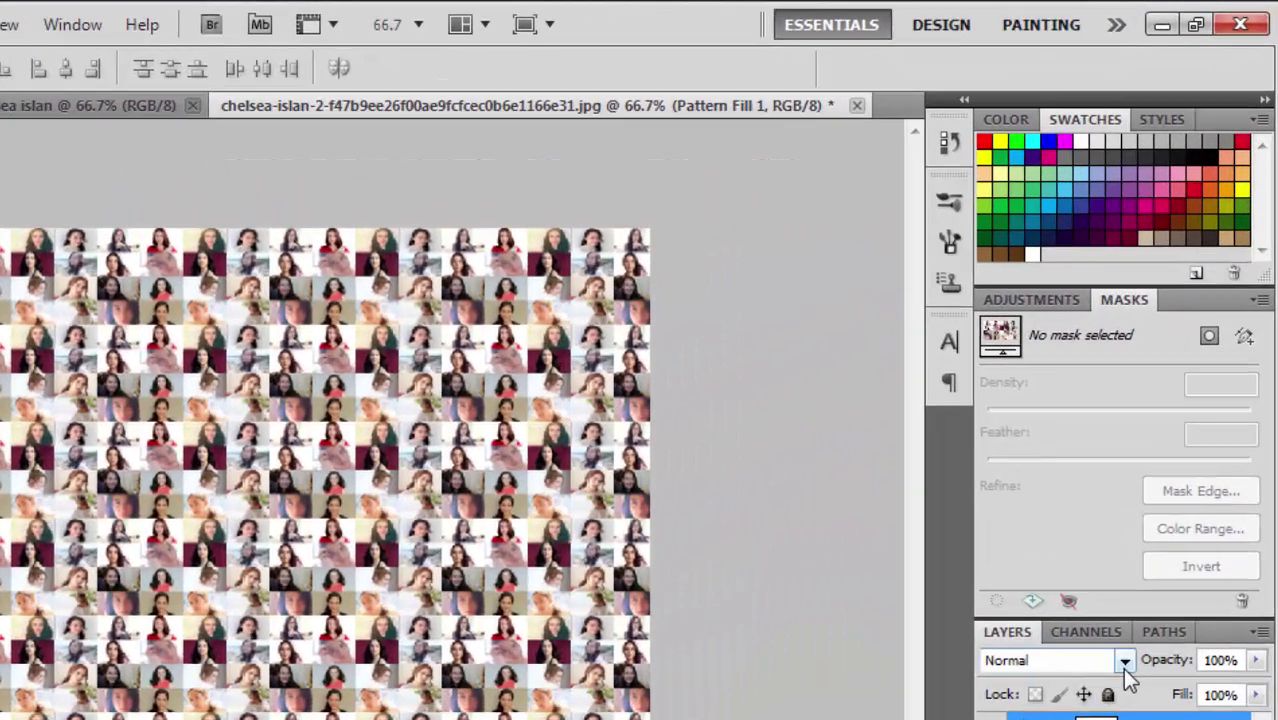
Step: Set Pattern Fill 1 to Soft Light blend mode at 91% opacity
left_click(1145, 541)
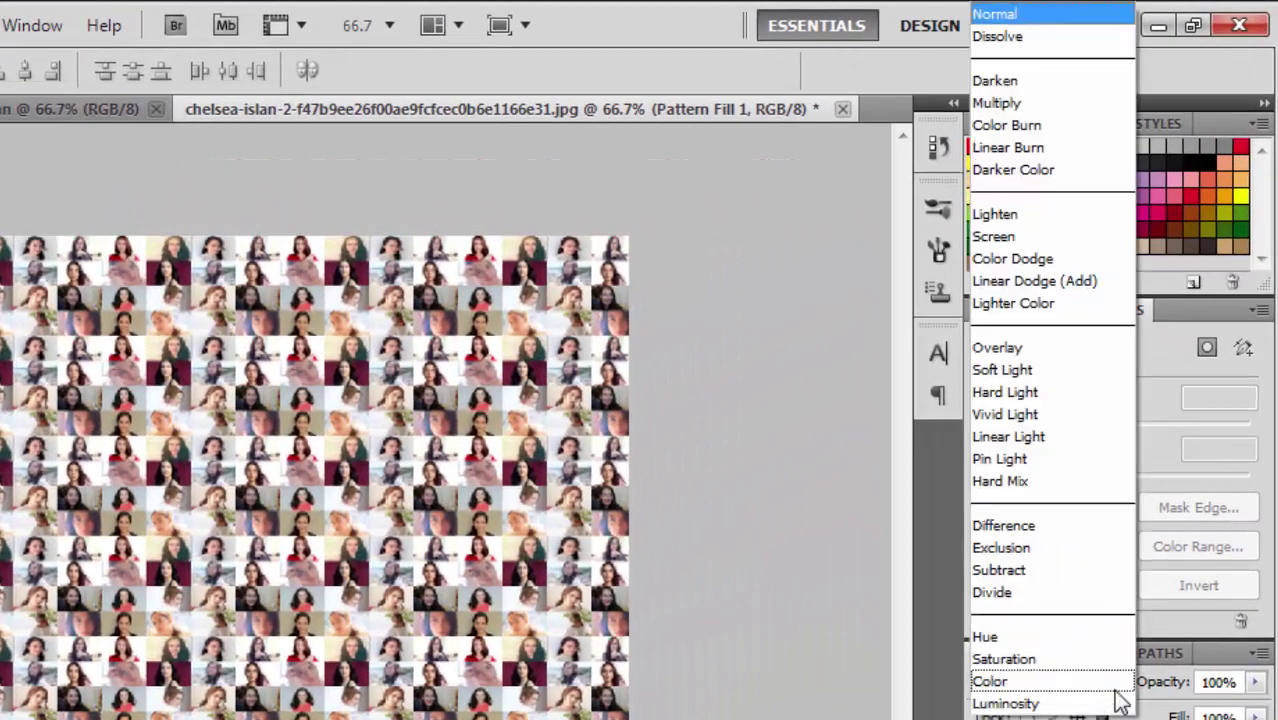
left_click(1050, 370)
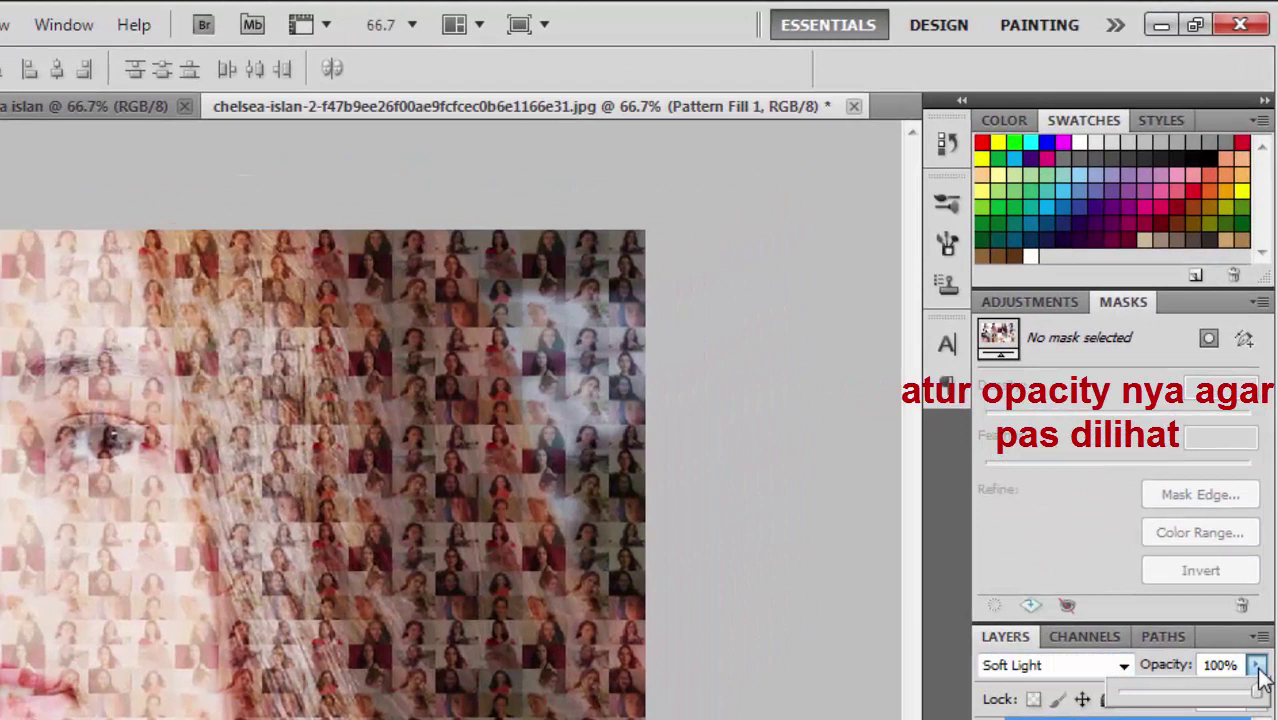
left_click(1262, 459)
mouse_move(1258, 697)
left_mouse_down()
mouse_move(1090, 705)
mouse_move(1249, 704)
left_mouse_up()
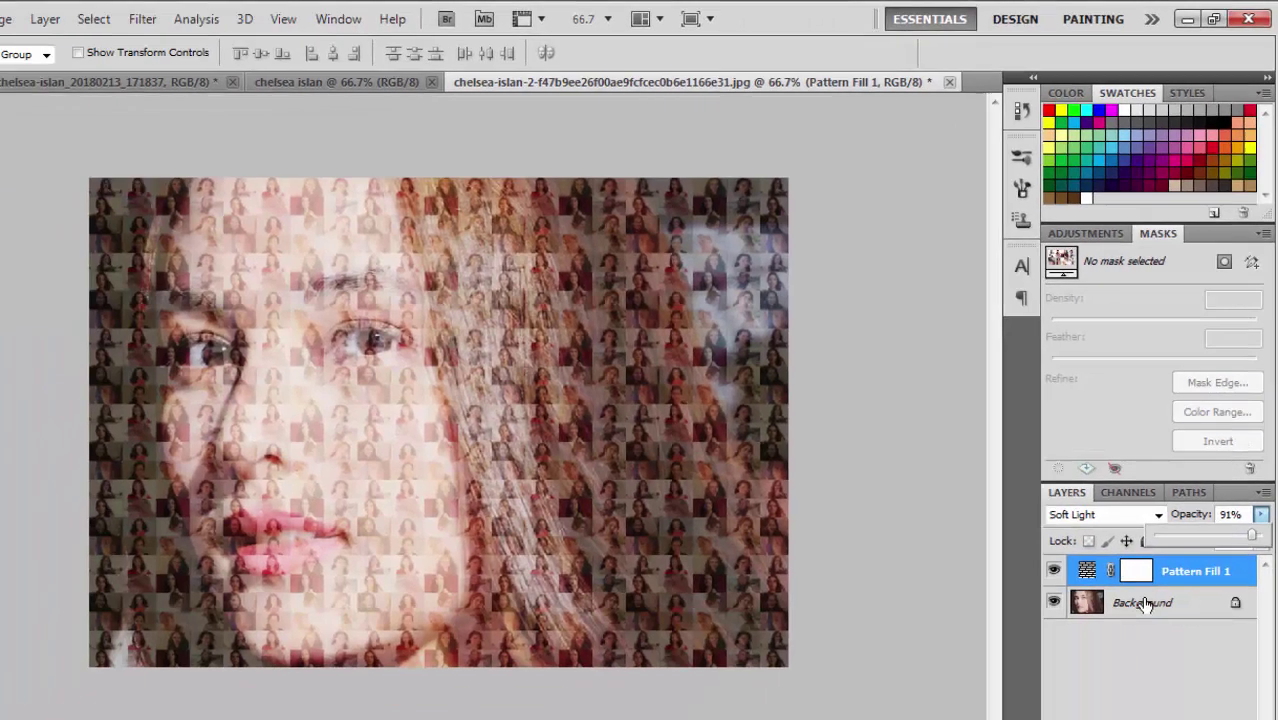
Step: Add a Brightness/Contrast layer above Background with contrast 63 and brightness -10
left_click(1158, 540)
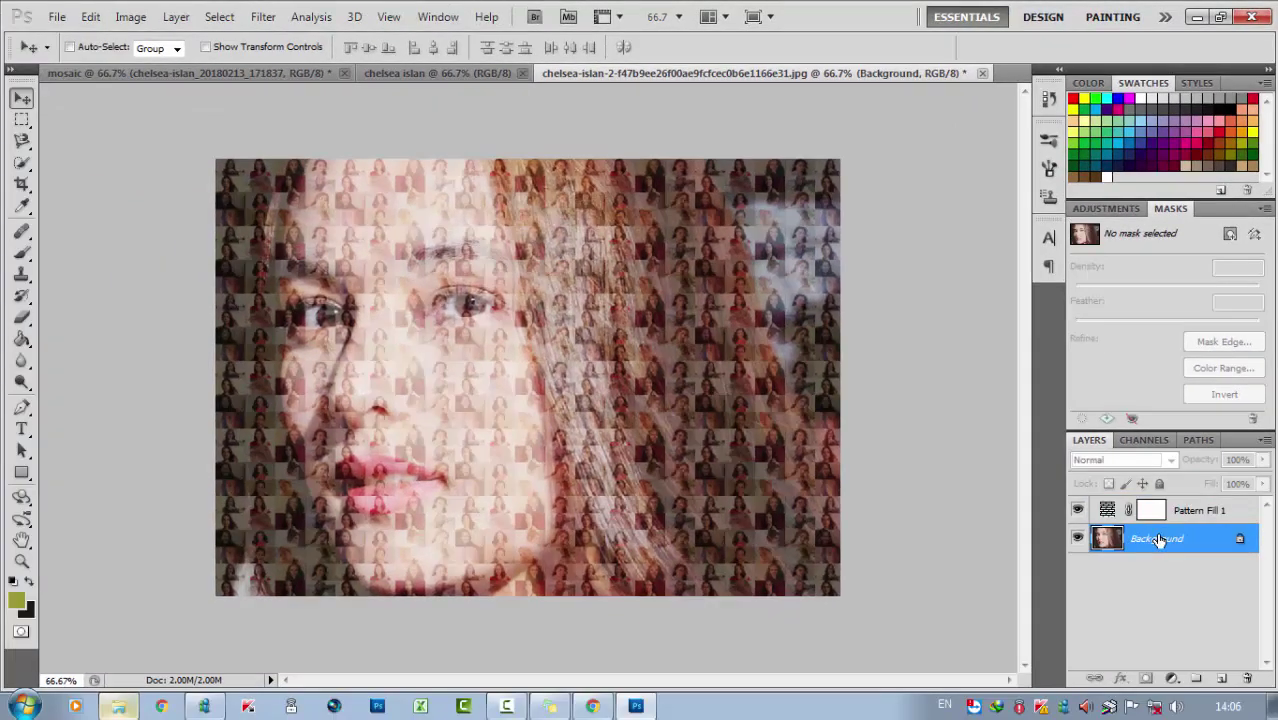
right_click(1158, 540)
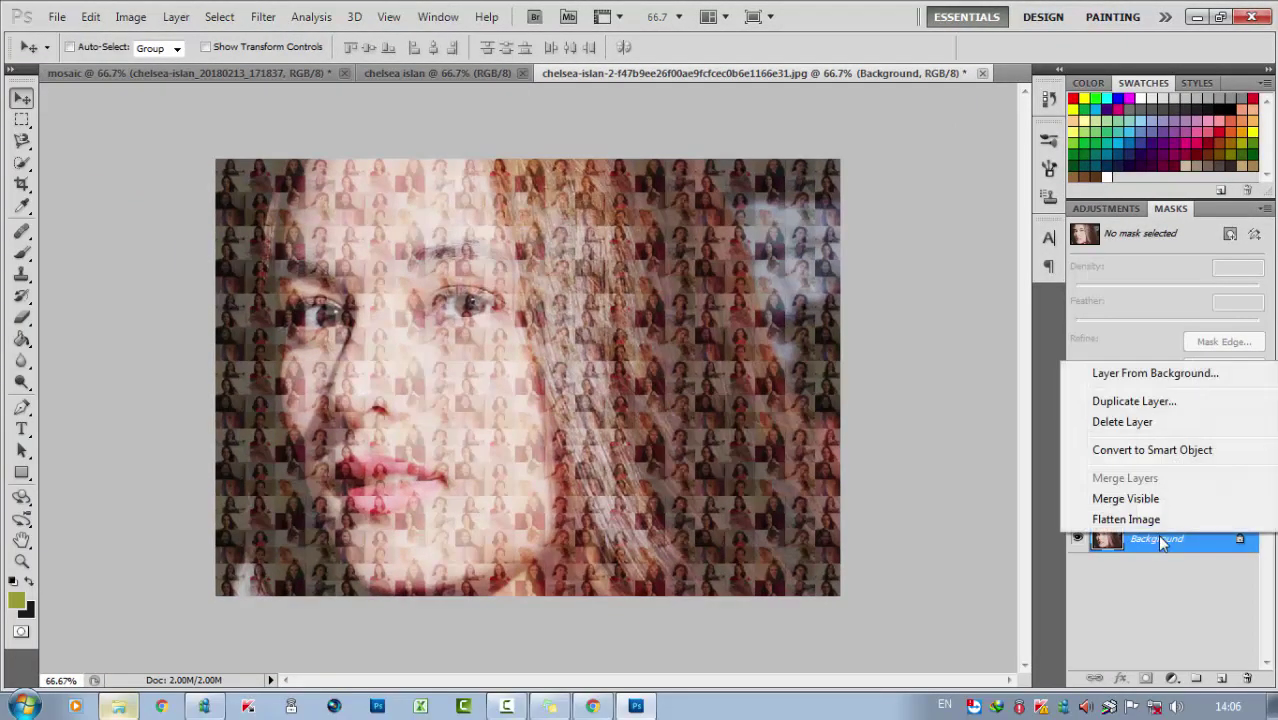
left_click(1157, 534)
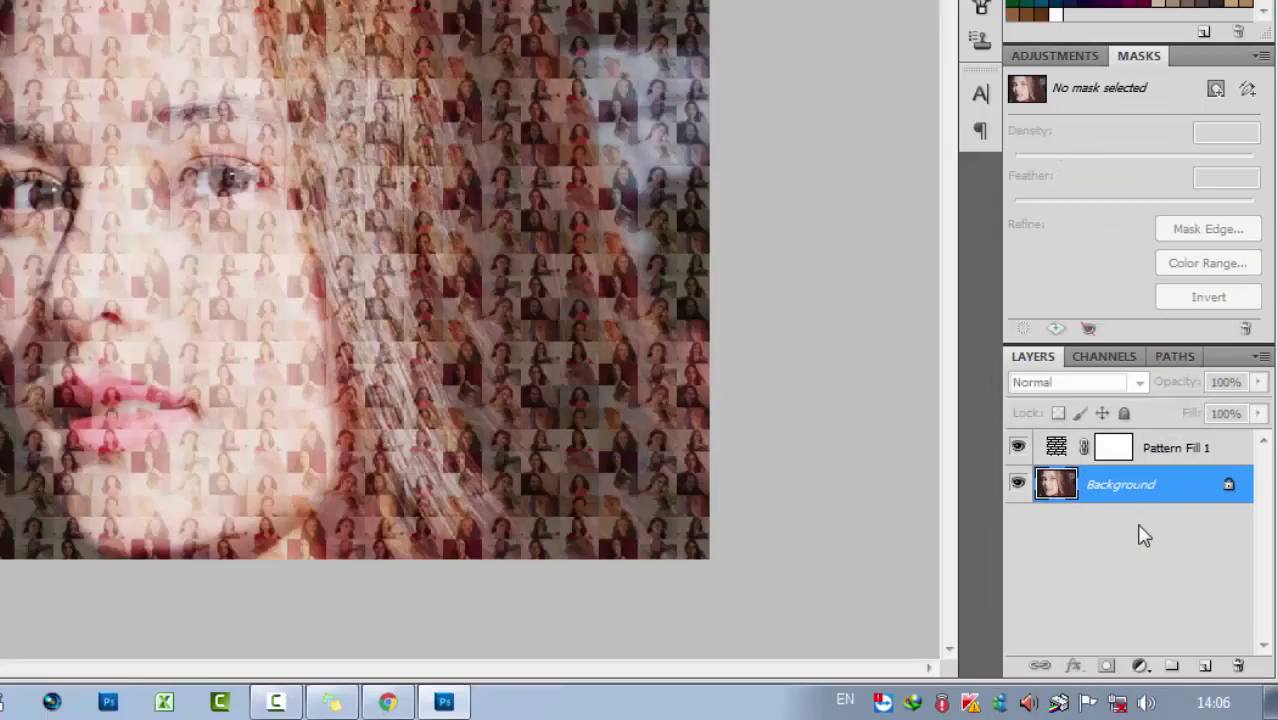
left_click(1156, 672)
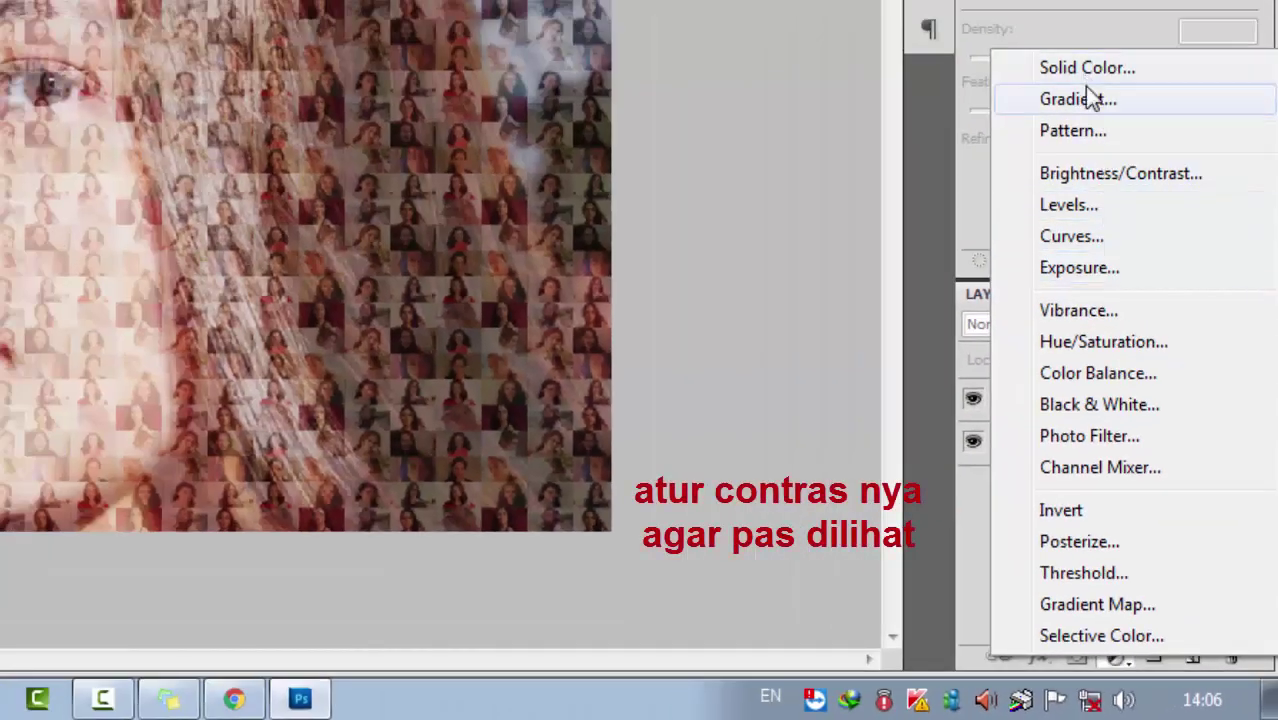
left_click(1082, 180)
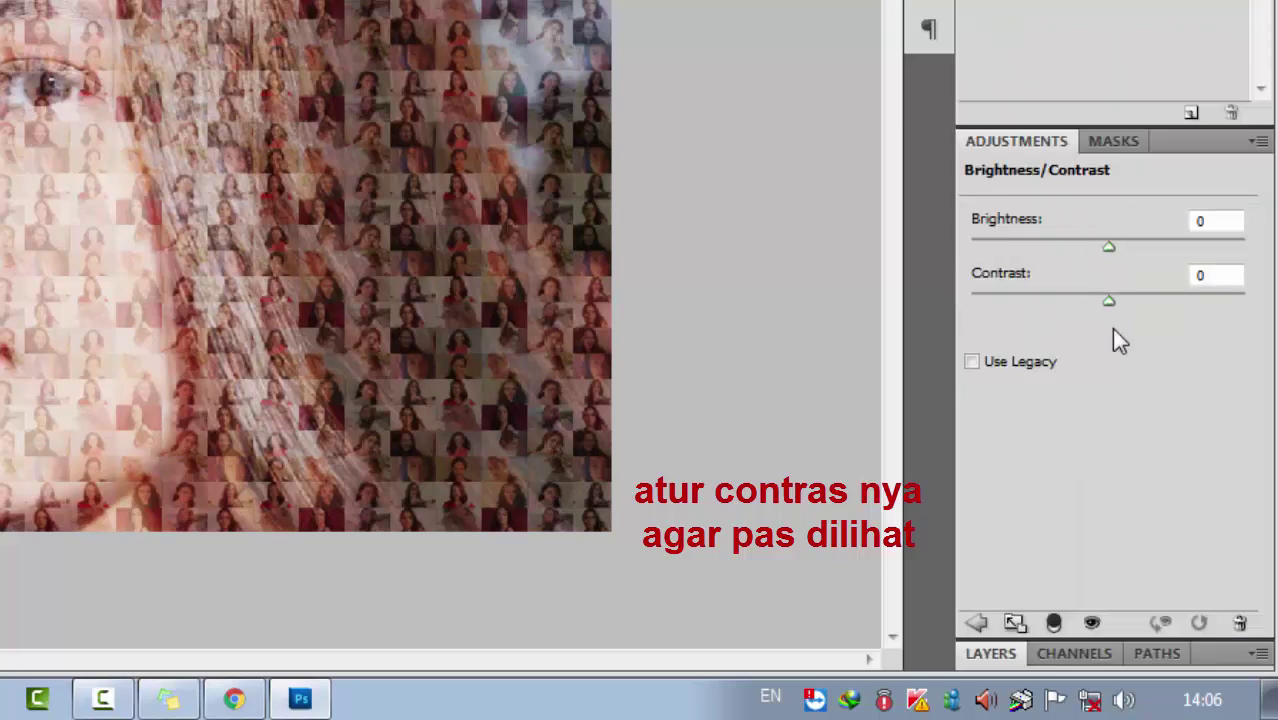
left_click_drag(1111, 303, 1052, 312)
left_click_drag(1047, 305, 1193, 297)
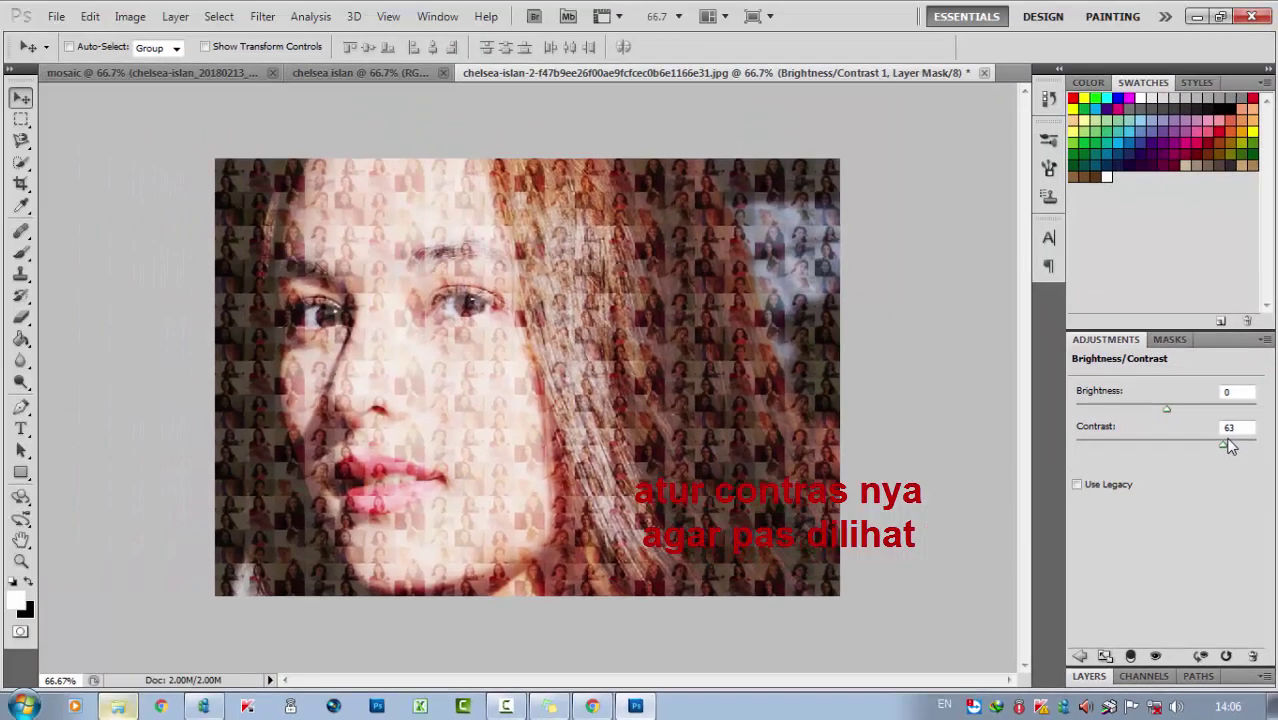
left_click_drag(1167, 411, 1156, 413)
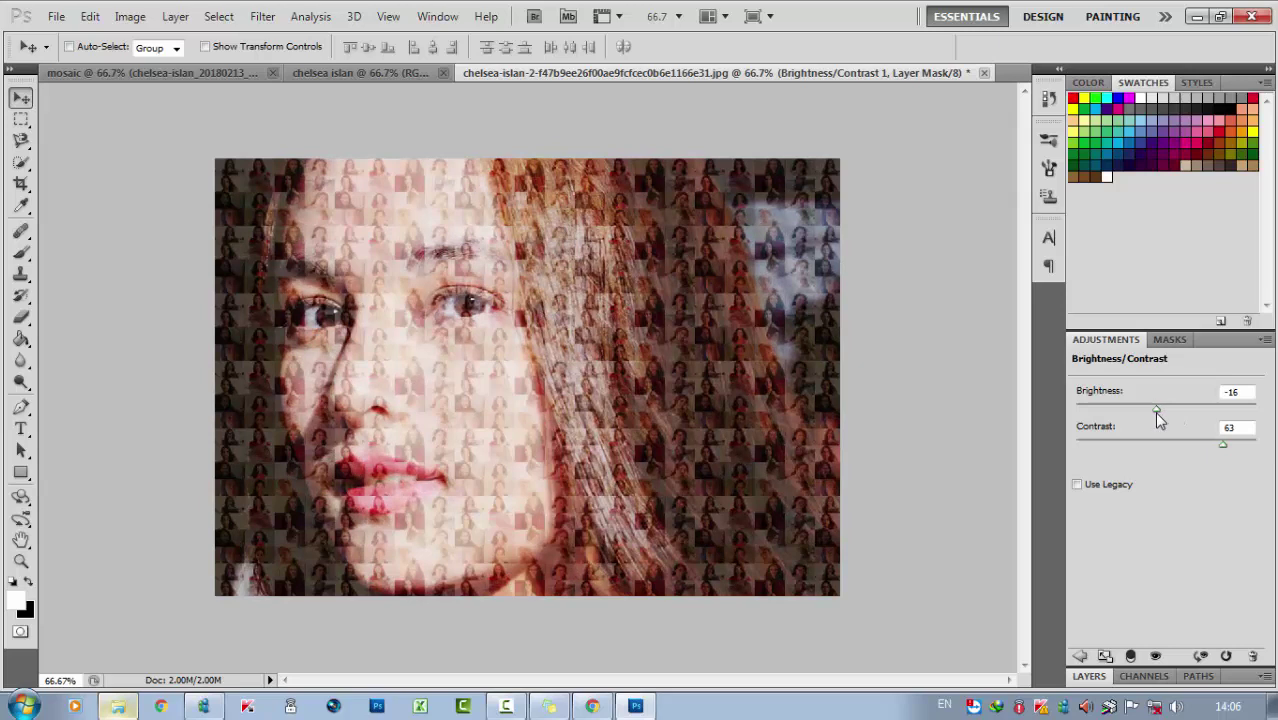
left_click_drag(1157, 418, 1162, 418)
Step: Save the layered image as 'mosaic chelsea.psd' in Photoshop format, keeping layers
left_click(1090, 676)
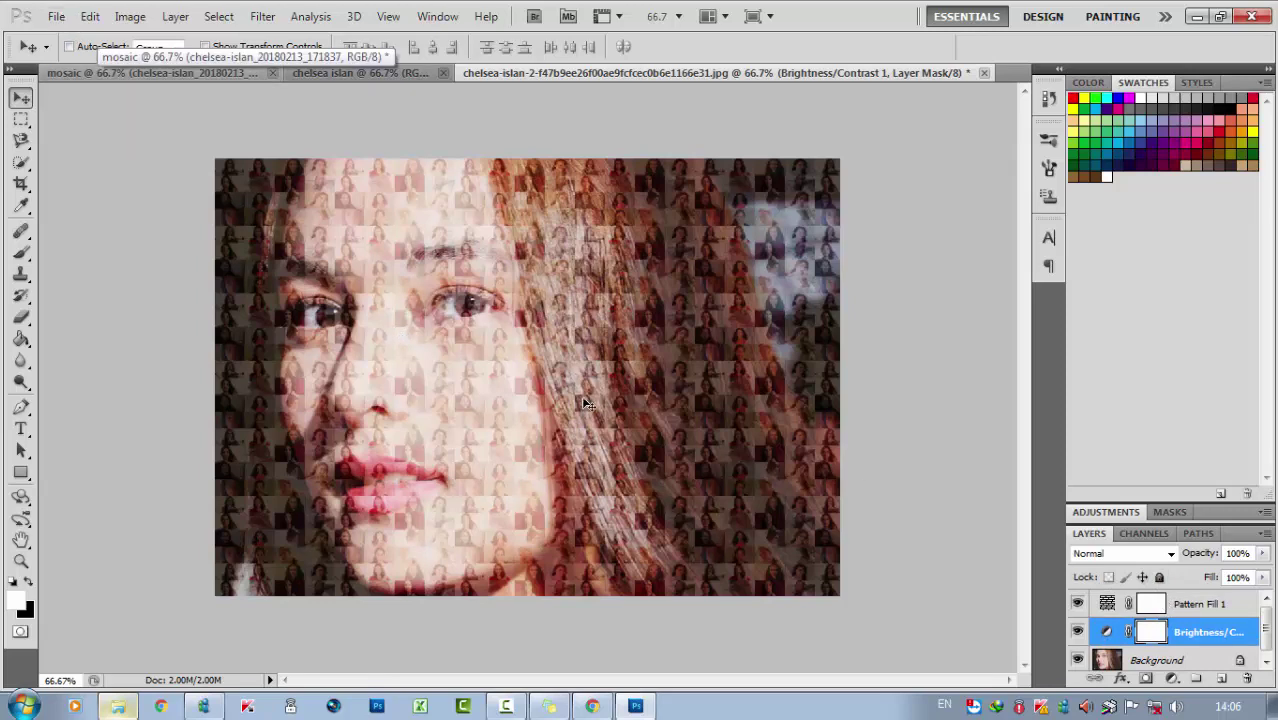
key("ctrl+shift+s")
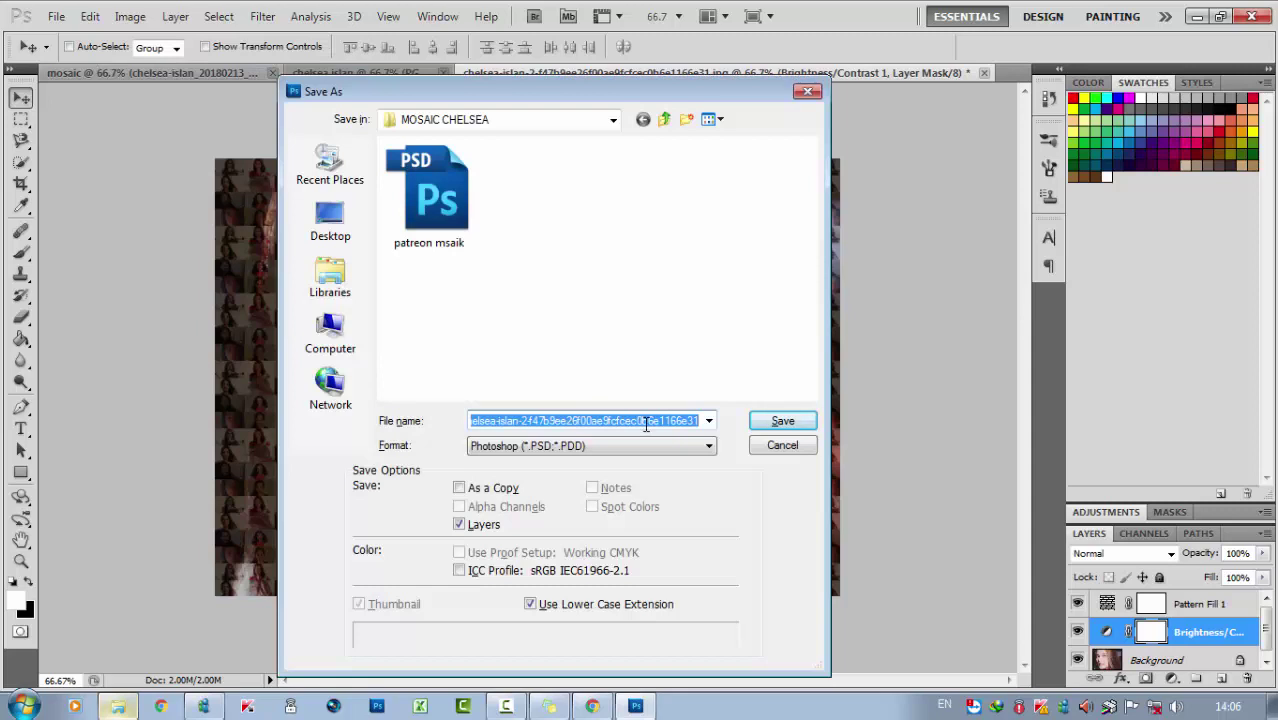
type("mosaic chelsea")
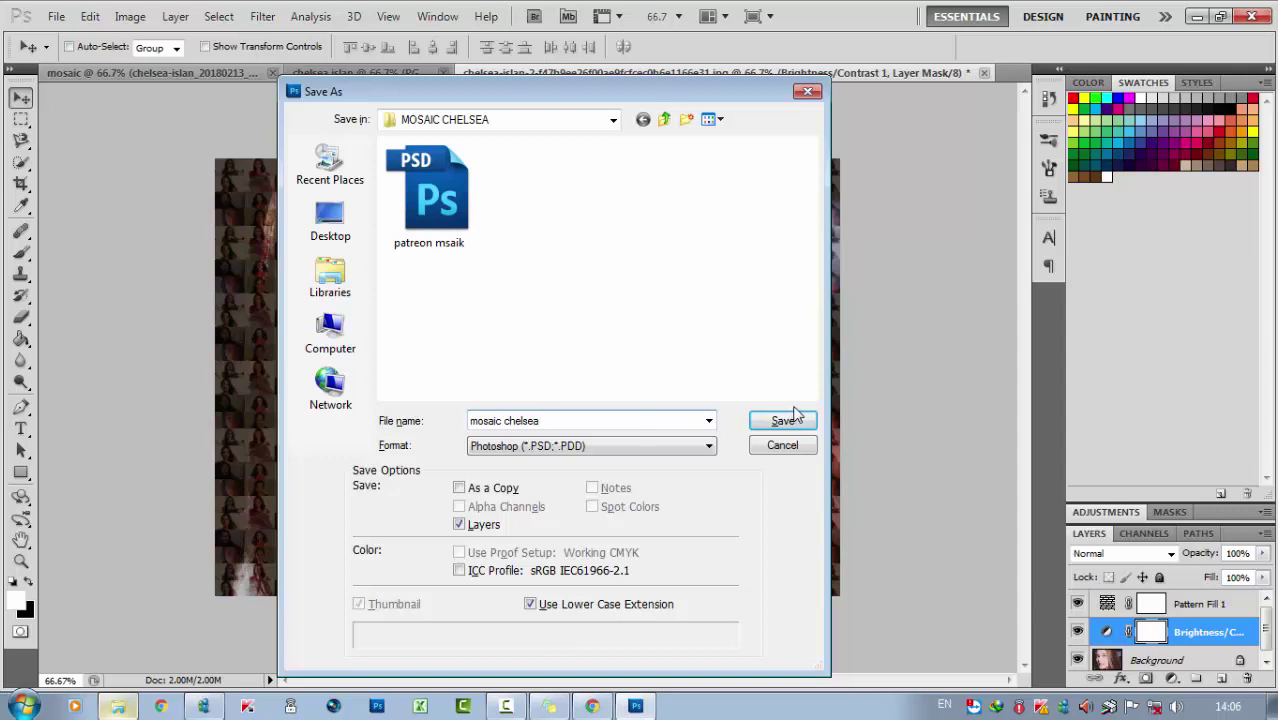
left_click(790, 420)
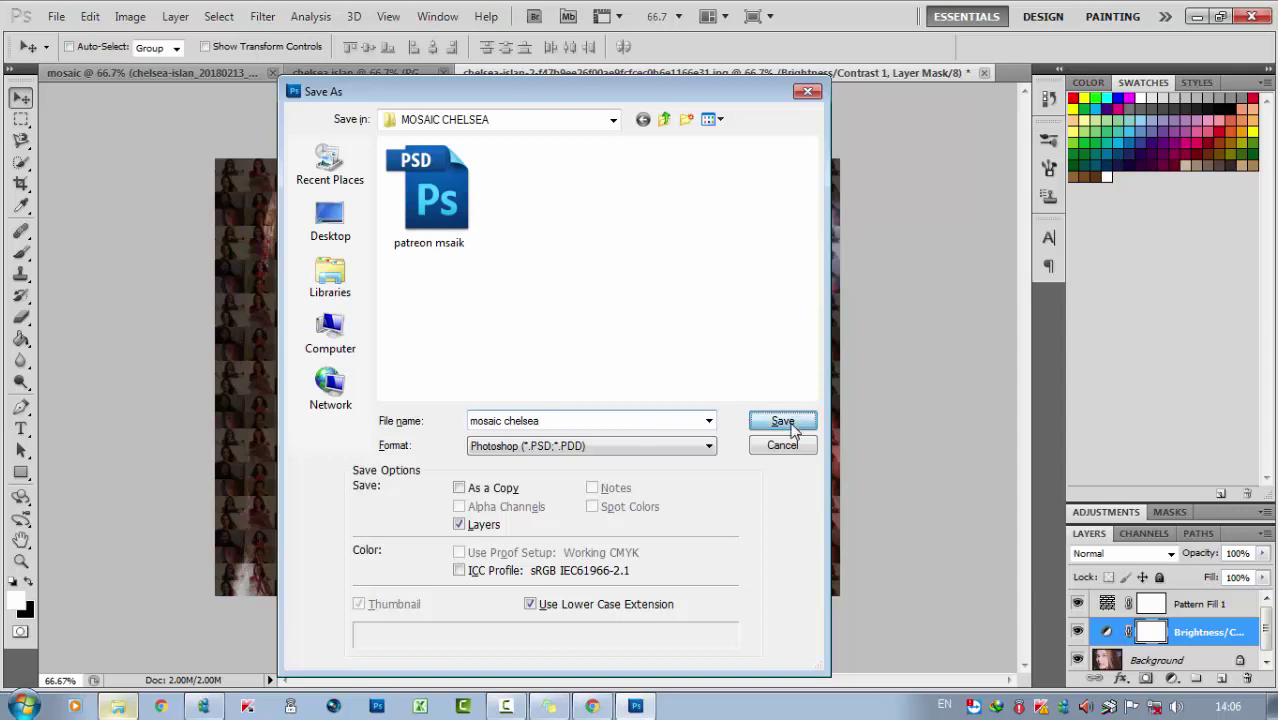
left_click(806, 299)
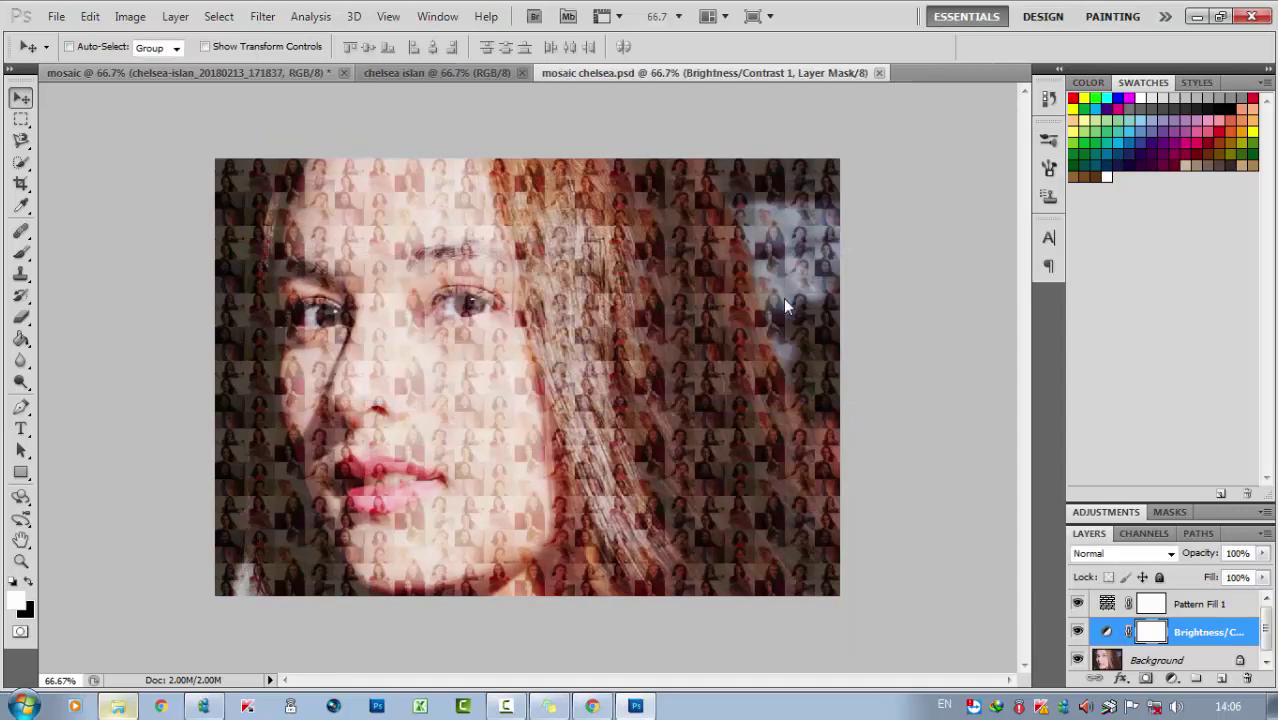